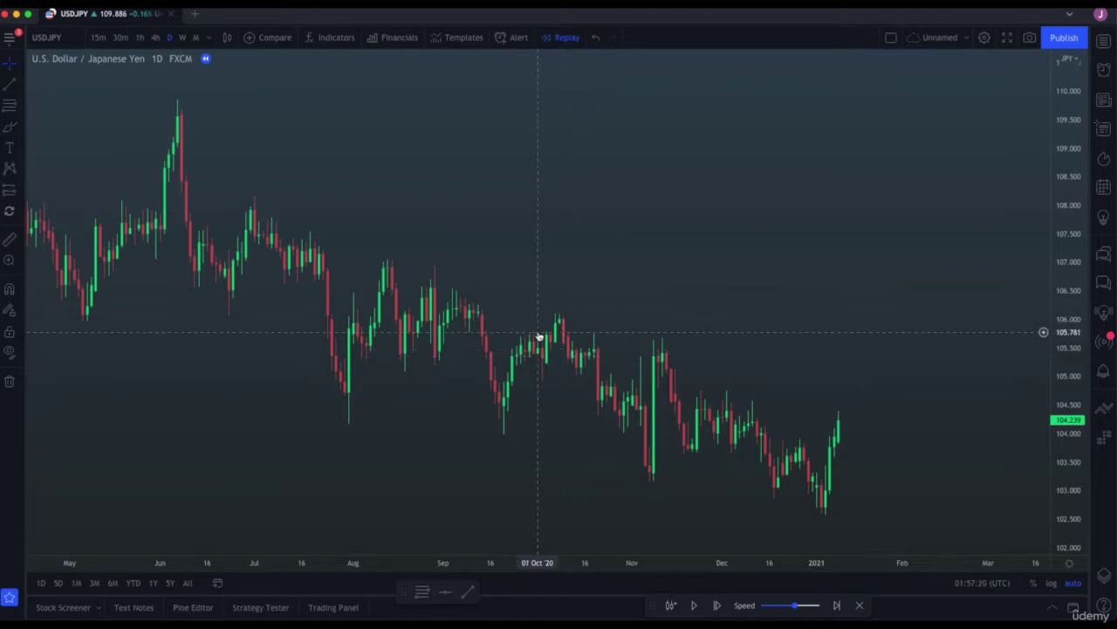
- Place a trial Fib Retracement from about 109.095 down to 107.238 in the empty area above the October candles and open its settings
{"action": "mouse_move", "coordinate": [558, 284]}
{"action": "left_mouse_down"}
{"action": "mouse_move", "coordinate": [224, 180]}
{"action": "mouse_move", "coordinate": [55, 114]}
{"action": "mouse_move", "coordinate": [57, 103]}
{"action": "left_mouse_up"}
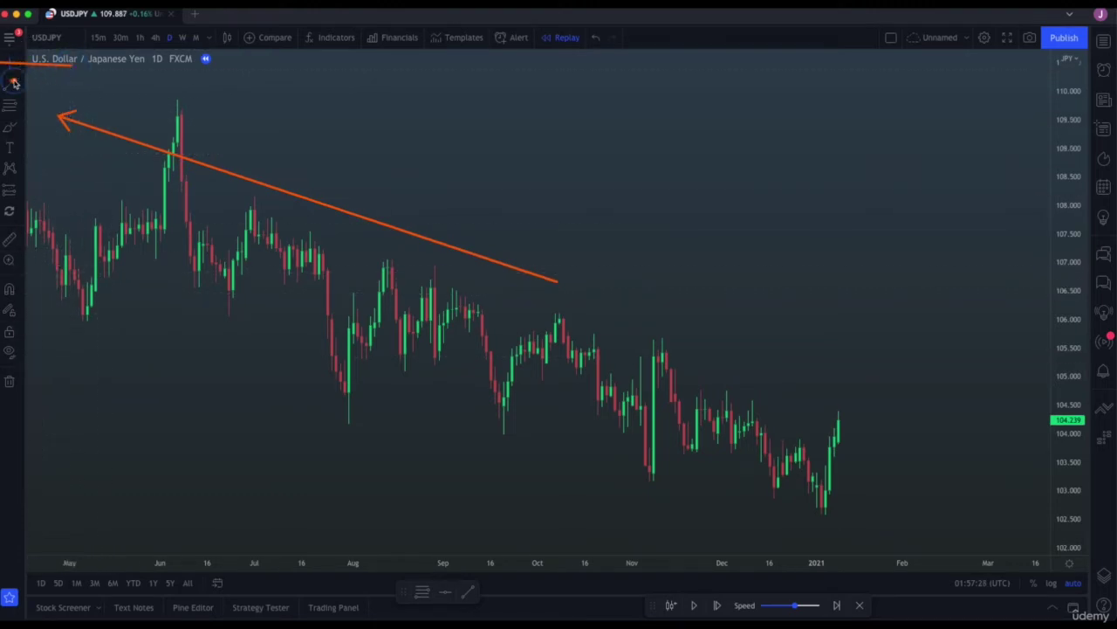
{"action": "key", "text": "Escape"}
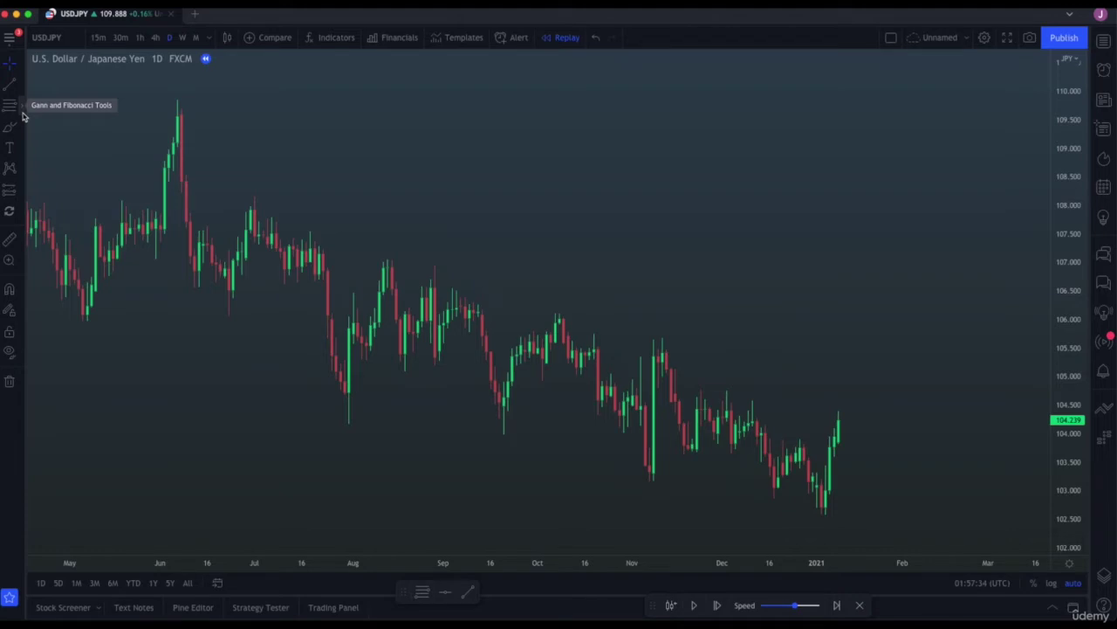
{"action": "left_click", "coordinate": [22, 112]}
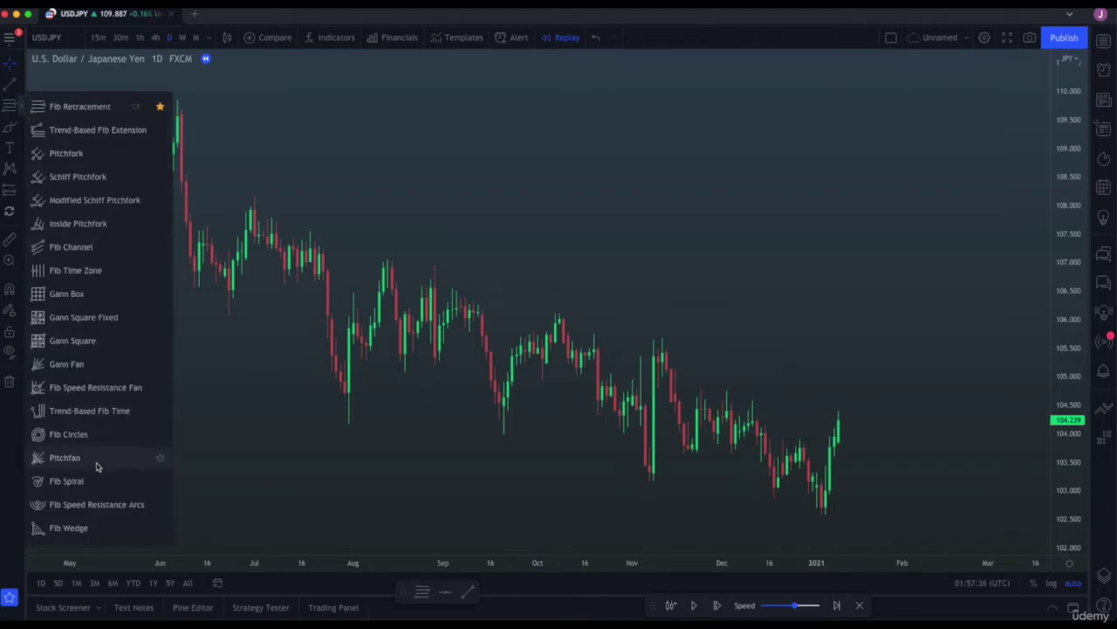
{"action": "left_click", "coordinate": [94, 110]}
{"action": "left_click", "coordinate": [576, 143]}
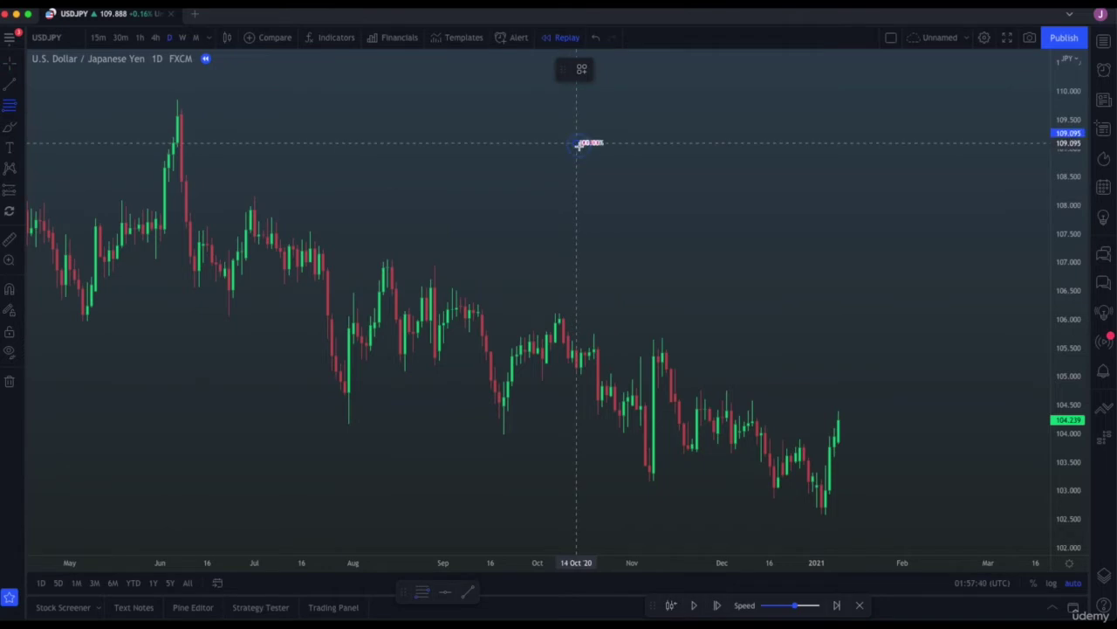
{"action": "left_click", "coordinate": [678, 249]}
{"action": "double_click", "coordinate": [678, 249]}
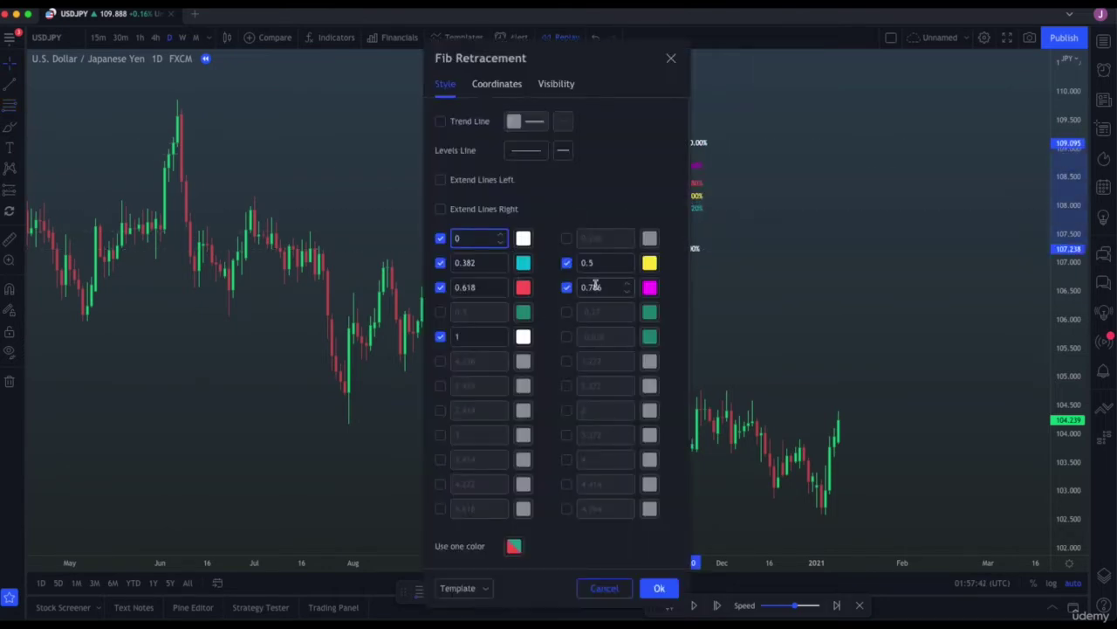
- Point out the retracement's level settings, accept the dialog, and delete the trial retracement
{"action": "left_click_drag", "start_coordinate": [354, 238], "coordinate": [403, 236]}
{"action": "left_click_drag", "start_coordinate": [400, 343], "coordinate": [432, 341]}
{"action": "left_click", "coordinate": [567, 241]}
{"action": "left_click", "coordinate": [663, 585]}
{"action": "key", "text": "Delete"}
- Draw an annotation arrow along the downtrend from July to December and clear it
{"action": "left_click_drag", "start_coordinate": [688, 275], "coordinate": [748, 294]}
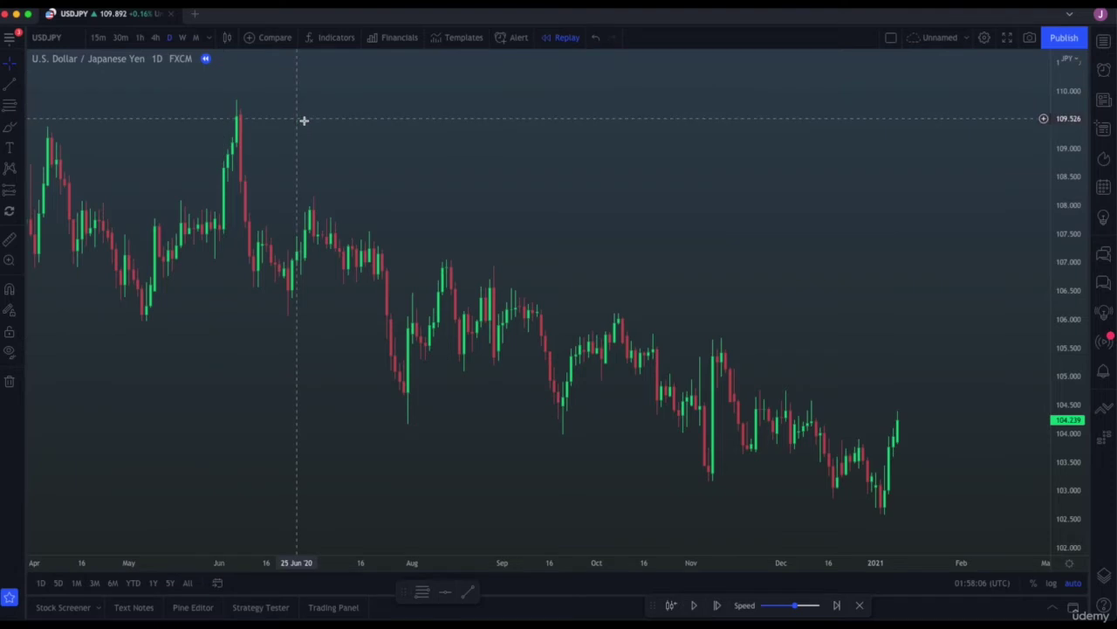
{"action": "scroll", "coordinate": [376, 132], "scroll_direction": "up", "scroll_amount": 4}
{"action": "left_click_drag", "start_coordinate": [424, 137], "coordinate": [543, 144]}
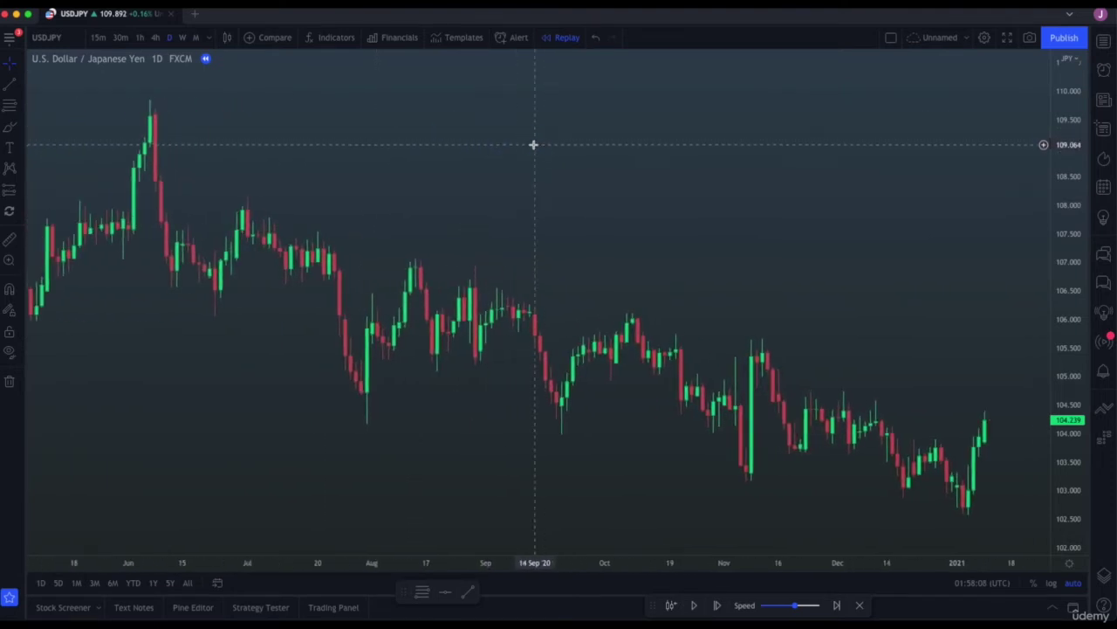
{"action": "left_click_drag", "start_coordinate": [321, 178], "coordinate": [844, 334]}
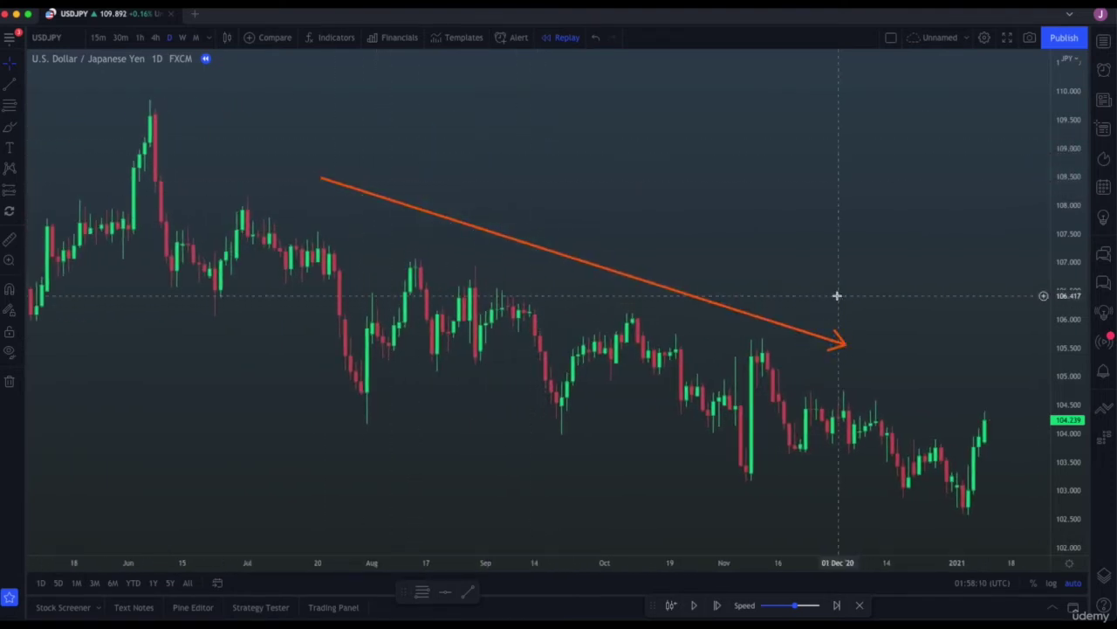
{"action": "key", "text": "ctrl+z"}
- Mark the January low with a horizontal stroke, label the late-December swing high LH, annotate the newest high, and clear the marks
{"action": "scroll", "coordinate": [836, 284], "scroll_direction": "up", "scroll_amount": 5}
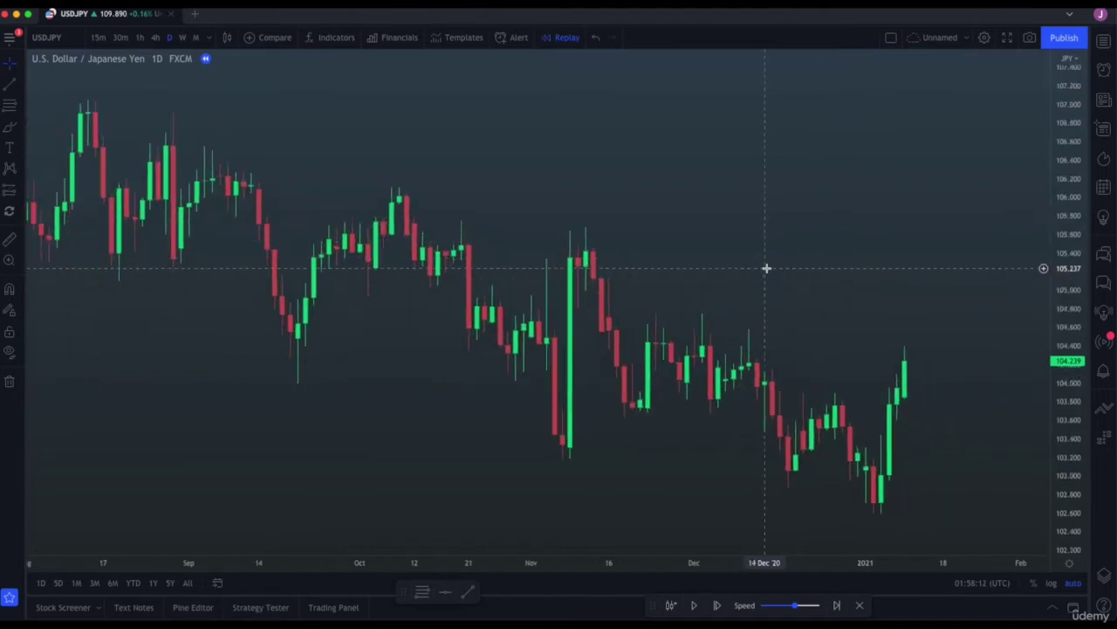
{"action": "scroll", "coordinate": [766, 268], "scroll_direction": "up", "scroll_amount": 1}
{"action": "left_click_drag", "start_coordinate": [564, 506], "coordinate": [989, 508]}
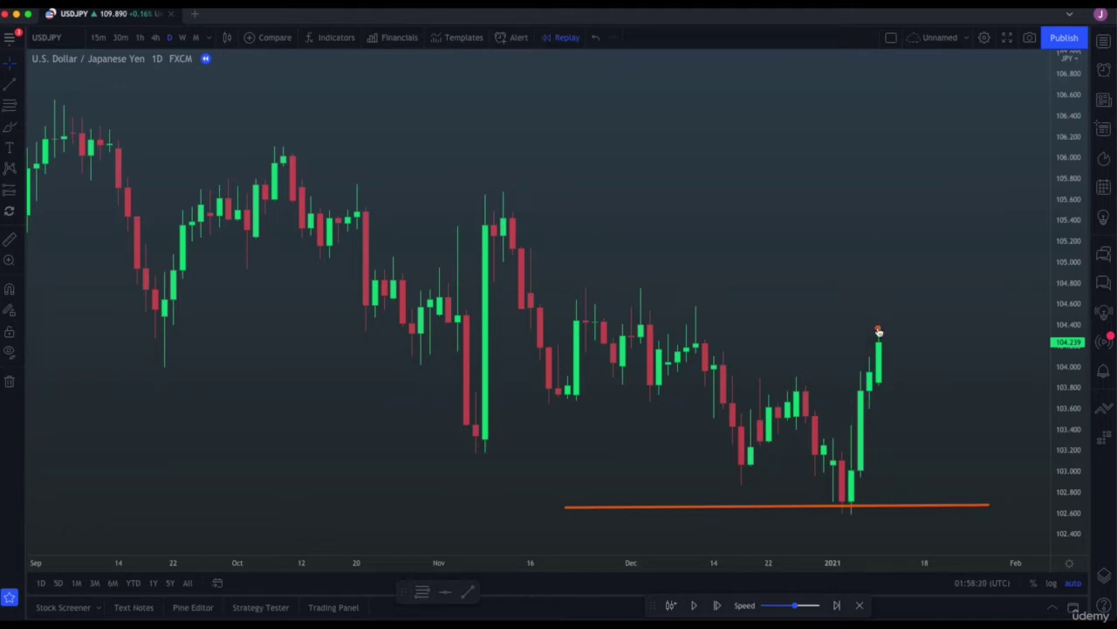
{"action": "left_click_drag", "start_coordinate": [732, 373], "coordinate": [860, 373]}
{"action": "left_click_drag", "start_coordinate": [770, 362], "coordinate": [812, 354]}
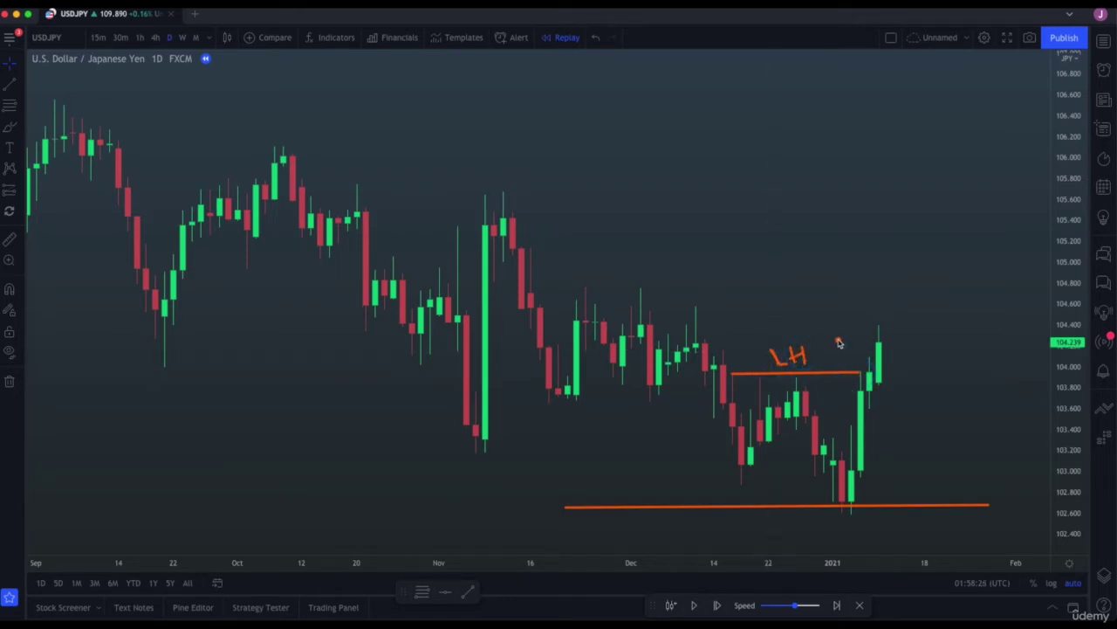
{"action": "left_click_drag", "start_coordinate": [875, 306], "coordinate": [911, 299]}
{"action": "key", "text": "super+alt+h"}
- Sketch a projected path labelled HH and HL with a rising arrow, point an arrow at the early-January breakout candle, and clear the annotations
{"action": "left_click_drag", "start_coordinate": [931, 382], "coordinate": [856, 364]}
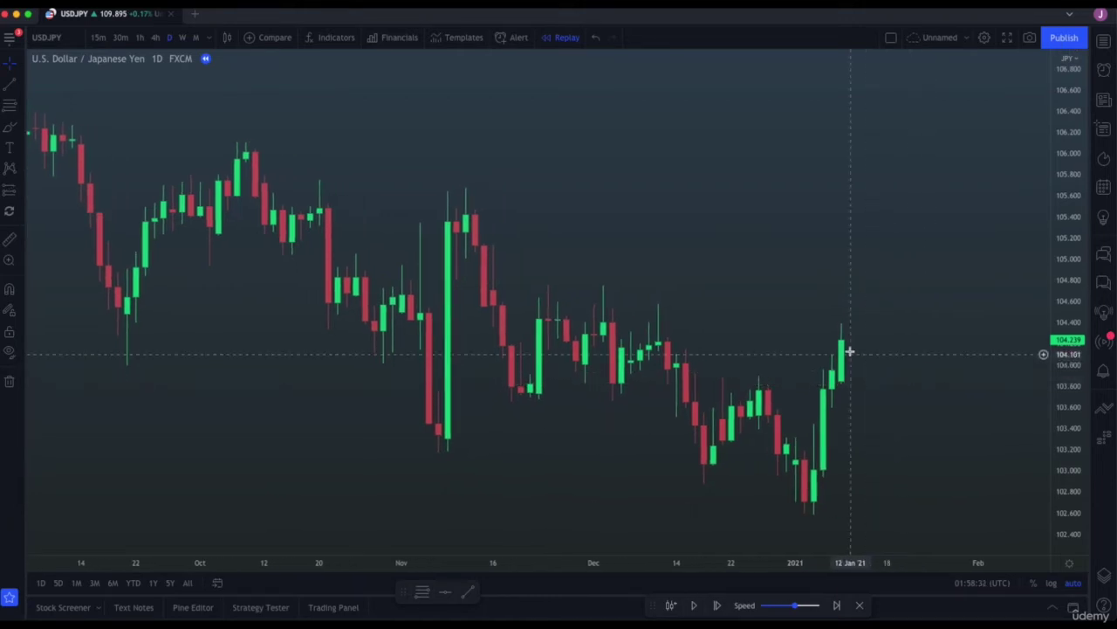
{"action": "mouse_move", "coordinate": [834, 300]}
{"action": "left_mouse_down"}
{"action": "mouse_move", "coordinate": [836, 320]}
{"action": "mouse_move", "coordinate": [845, 302]}
{"action": "mouse_move", "coordinate": [858, 319]}
{"action": "mouse_move", "coordinate": [844, 332]}
{"action": "mouse_move", "coordinate": [856, 360]}
{"action": "mouse_move", "coordinate": [877, 365]}
{"action": "mouse_move", "coordinate": [909, 410]}
{"action": "mouse_move", "coordinate": [893, 434]}
{"action": "left_mouse_up"}
{"action": "mouse_move", "coordinate": [902, 418]}
{"action": "left_mouse_down"}
{"action": "mouse_move", "coordinate": [930, 427]}
{"action": "mouse_move", "coordinate": [919, 398]}
{"action": "mouse_move", "coordinate": [945, 279]}
{"action": "left_mouse_up"}
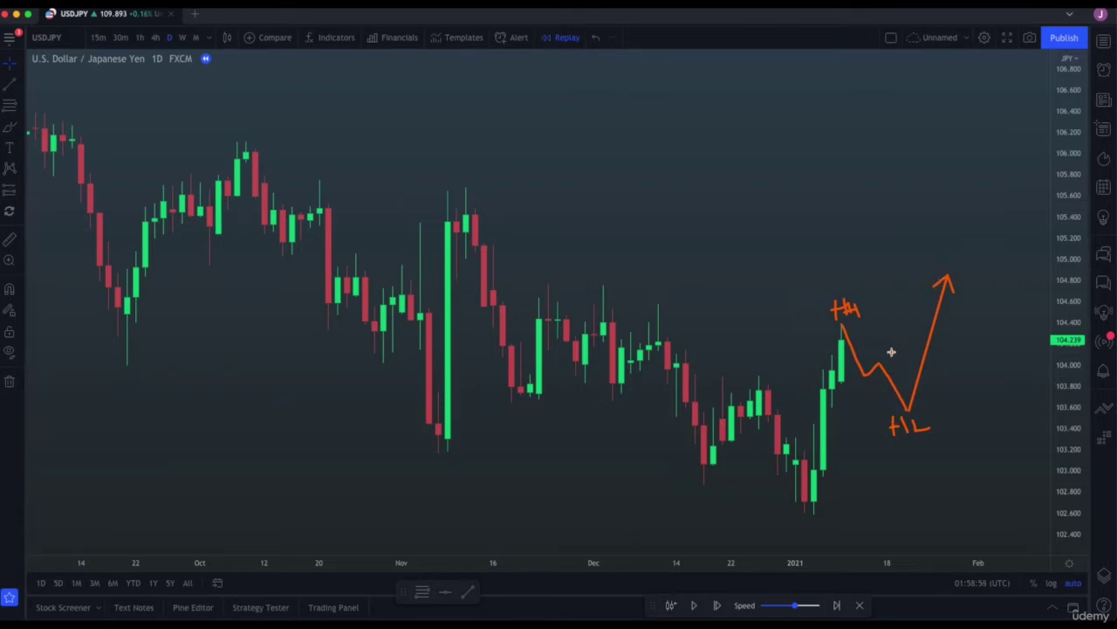
{"action": "left_click_drag", "start_coordinate": [759, 356], "coordinate": [804, 384]}
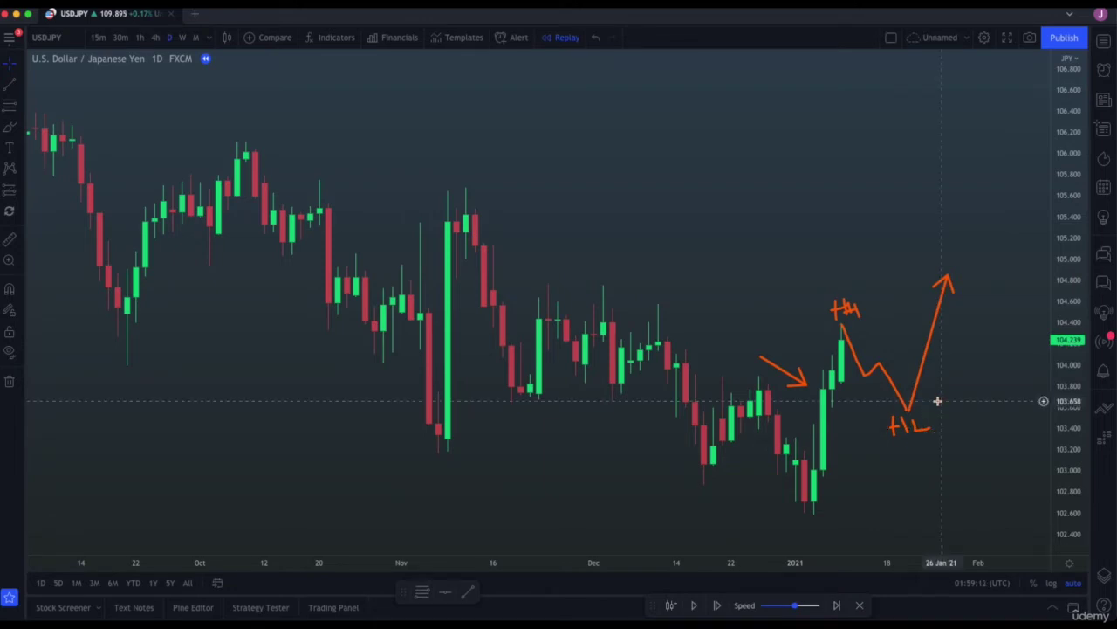
{"action": "key", "text": "ctrl+alt+h"}
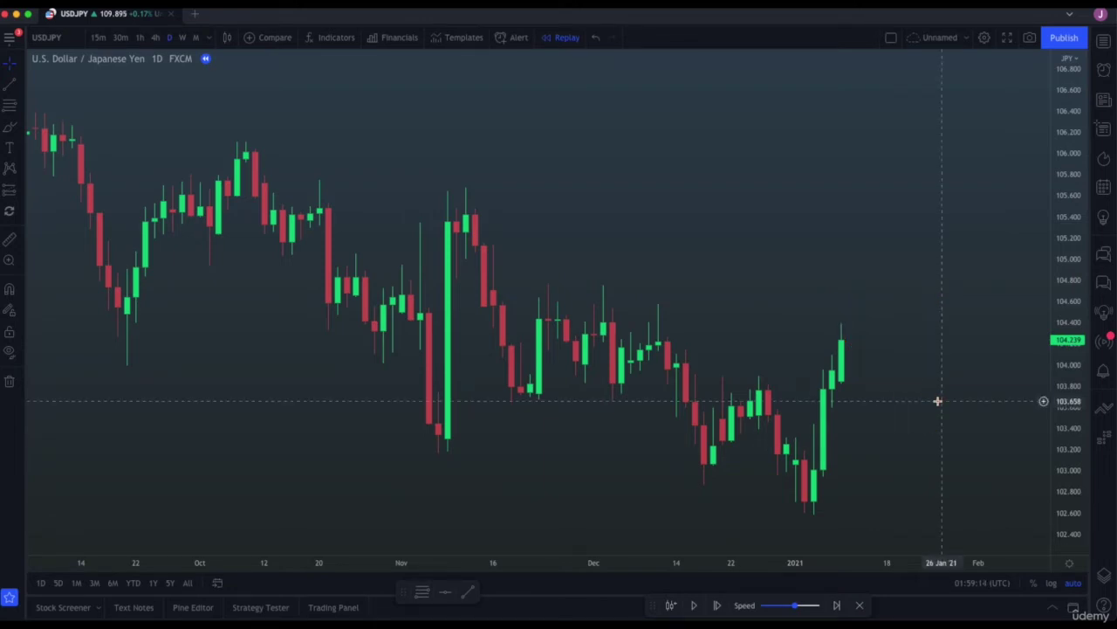
- Advance the replay by three daily bars
{"action": "left_click", "coordinate": [717, 605]}
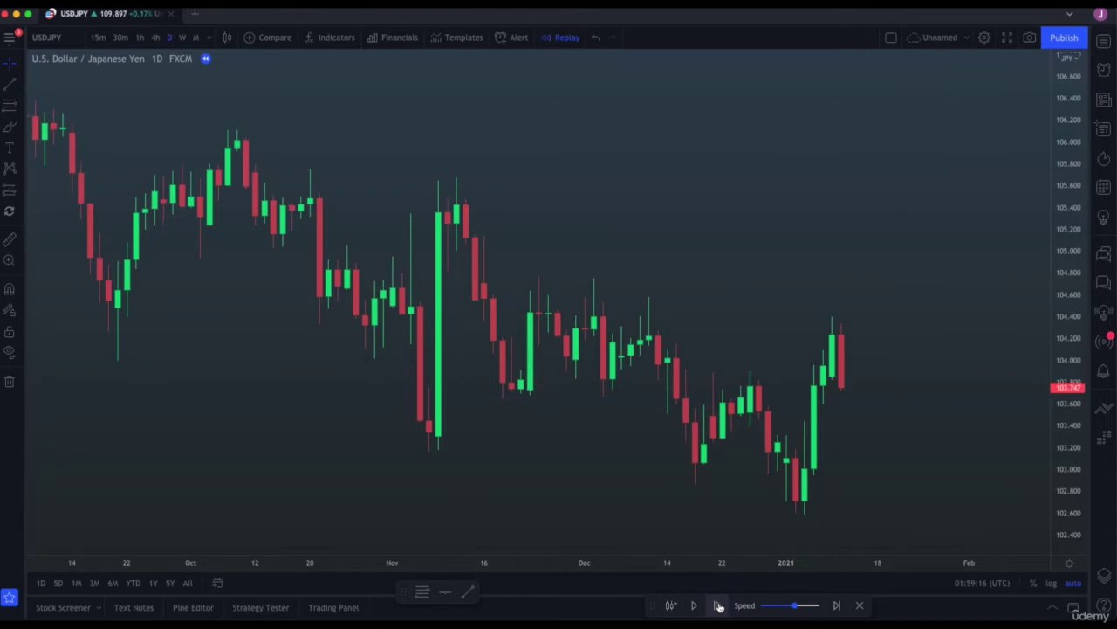
{"action": "left_click", "coordinate": [718, 605]}
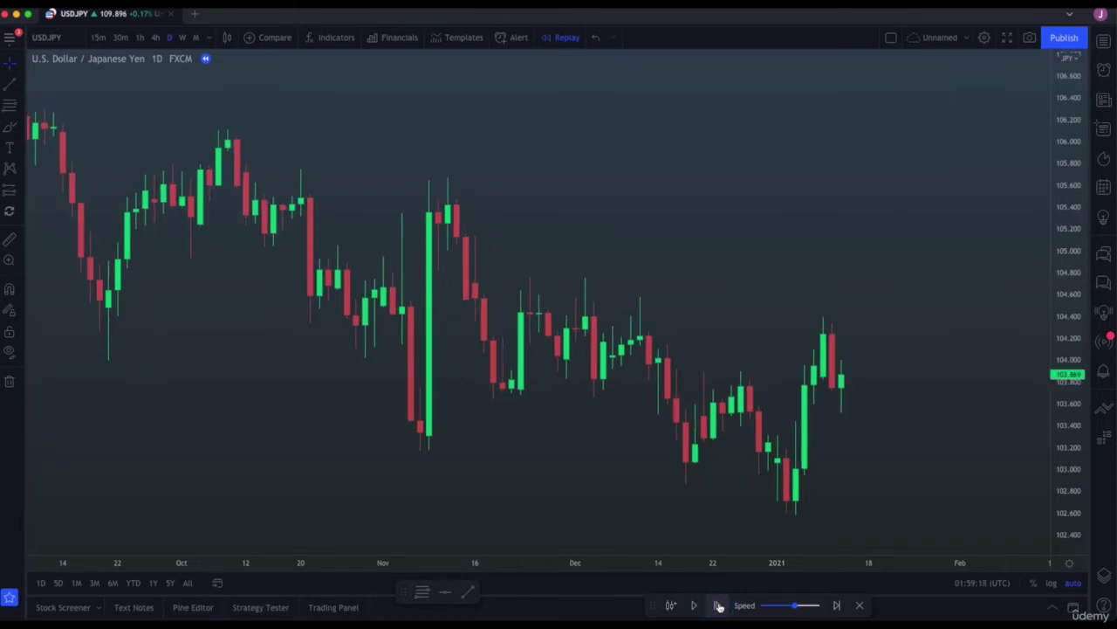
{"action": "left_click", "coordinate": [718, 605]}
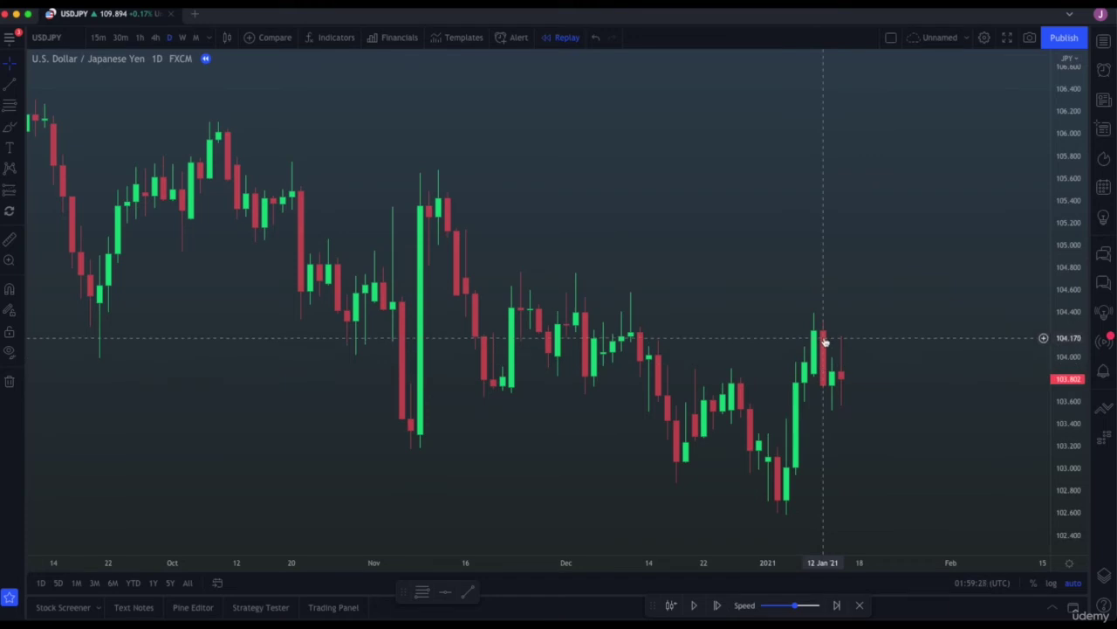
- Draw a Fib Retracement from the 6 January low at about 102.575 to the 11 January high at about 104.4, extending its lines to early February
{"action": "left_click", "coordinate": [421, 592]}
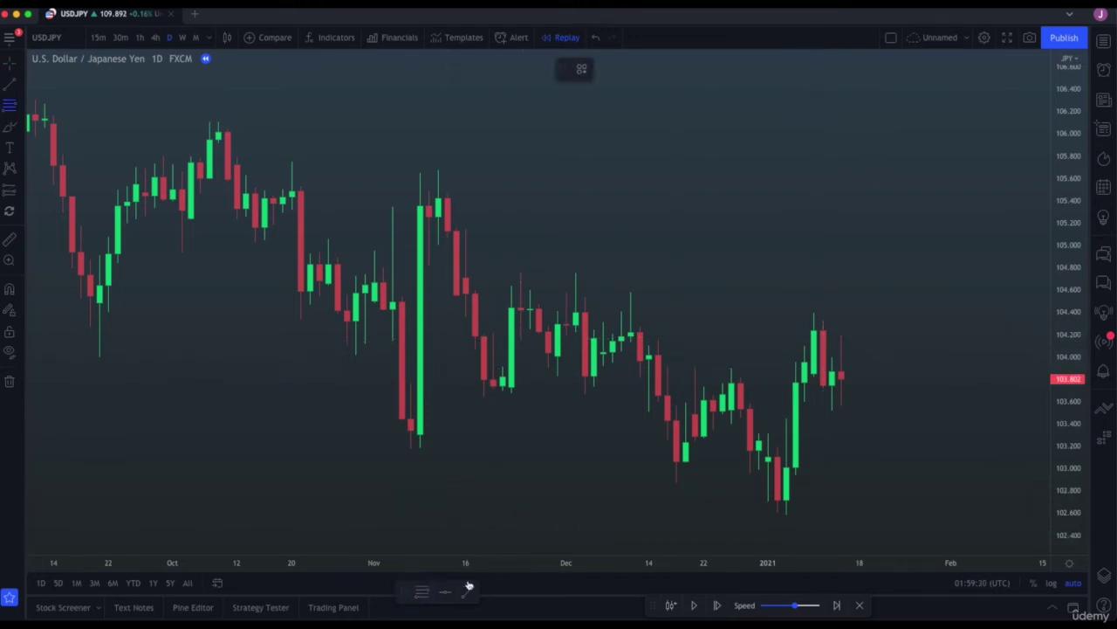
{"action": "left_click", "coordinate": [785, 515]}
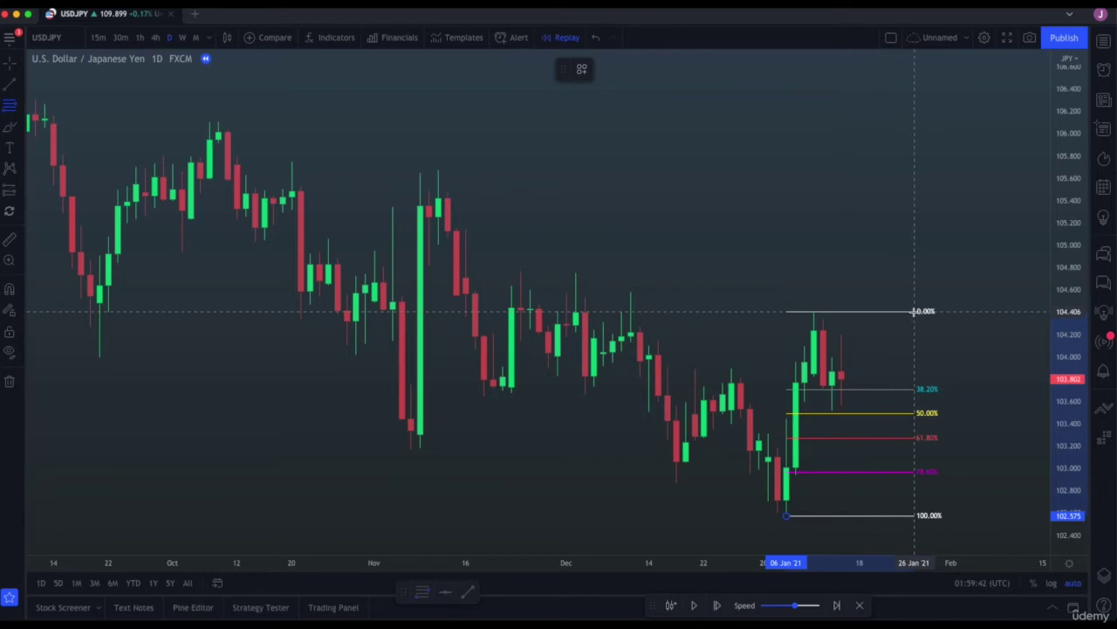
{"action": "left_click", "coordinate": [915, 312]}
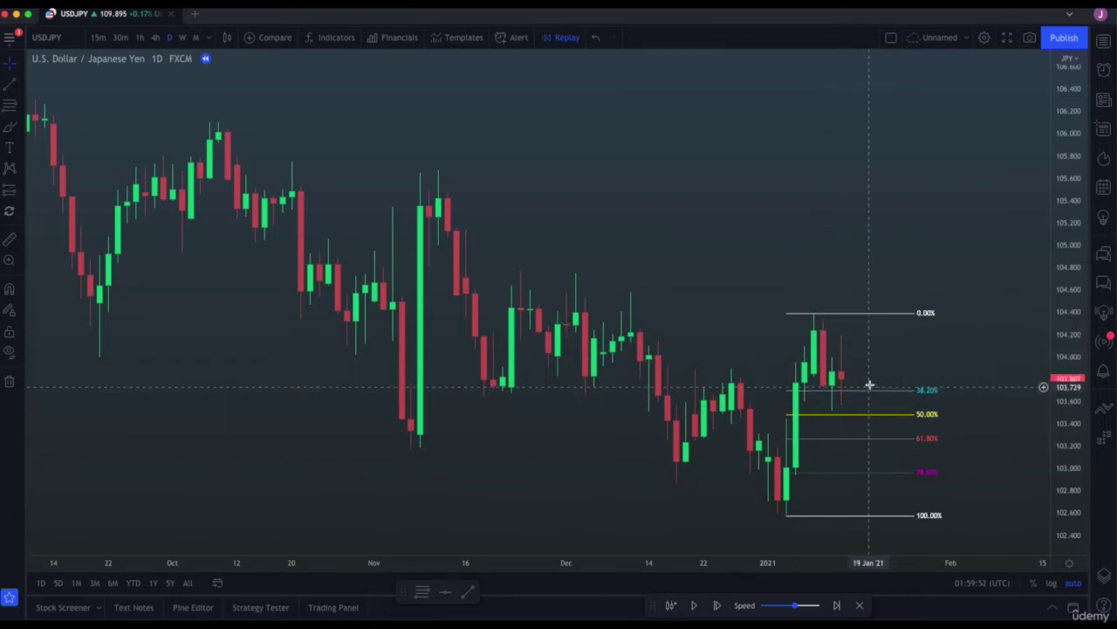
{"action": "left_click_drag", "start_coordinate": [914, 312], "coordinate": [954, 314]}
{"action": "left_click", "coordinate": [925, 341]}
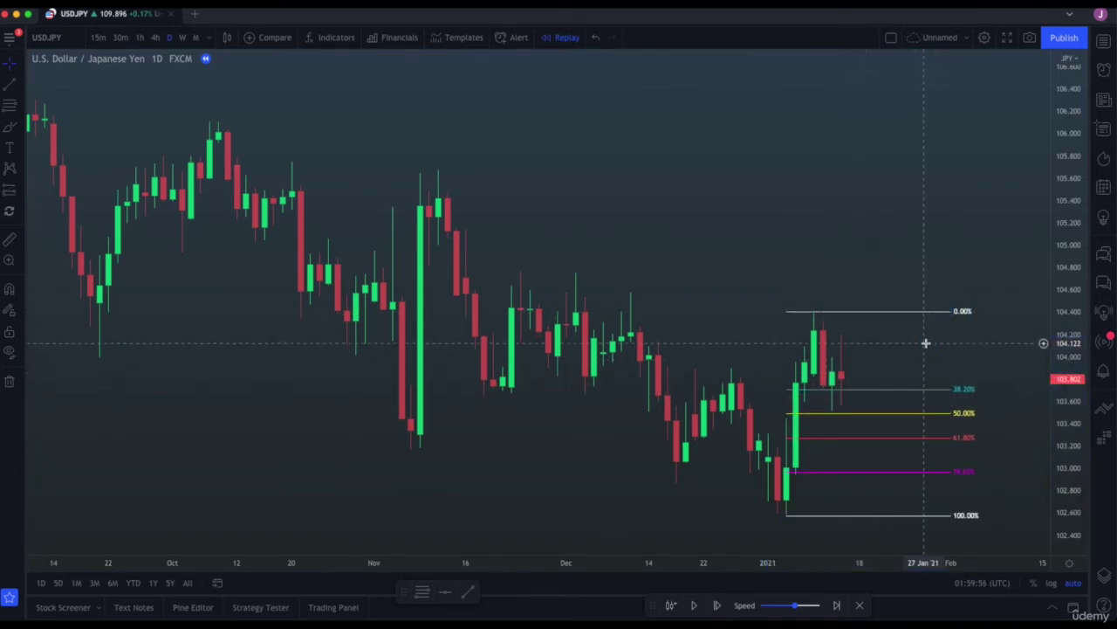
- Draw upward annotation arrows from the 38.2%, 50%, 61.8% and 78.6% retracement levels
{"action": "left_click_drag", "start_coordinate": [858, 393], "coordinate": [878, 326]}
{"action": "left_click_drag", "start_coordinate": [882, 410], "coordinate": [899, 347]}
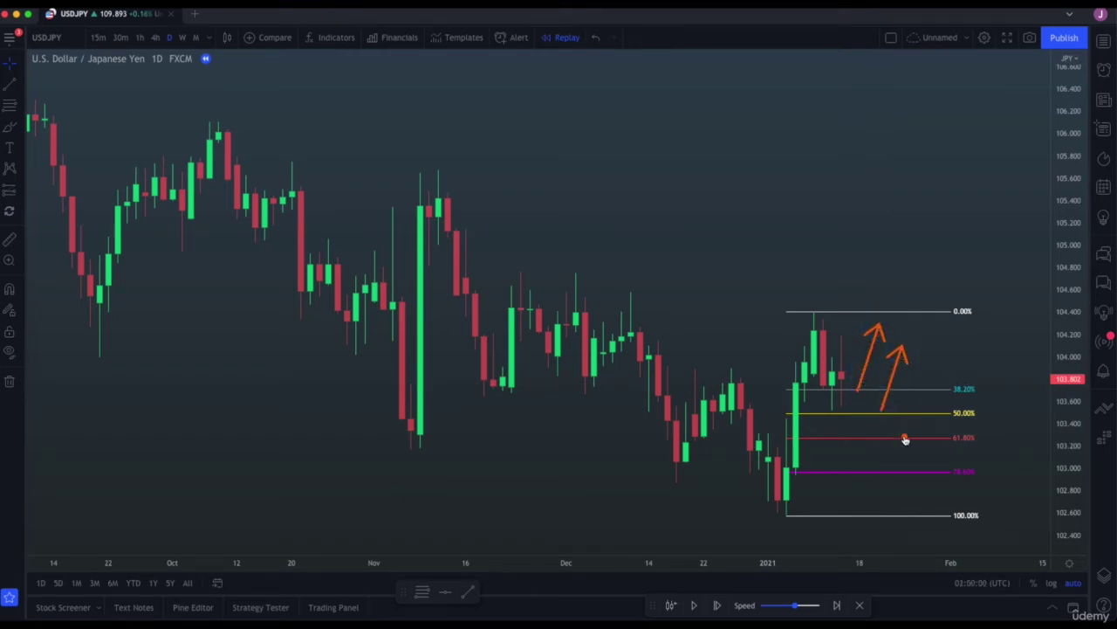
{"action": "left_click_drag", "start_coordinate": [905, 441], "coordinate": [936, 366]}
{"action": "left_click_drag", "start_coordinate": [932, 472], "coordinate": [965, 413]}
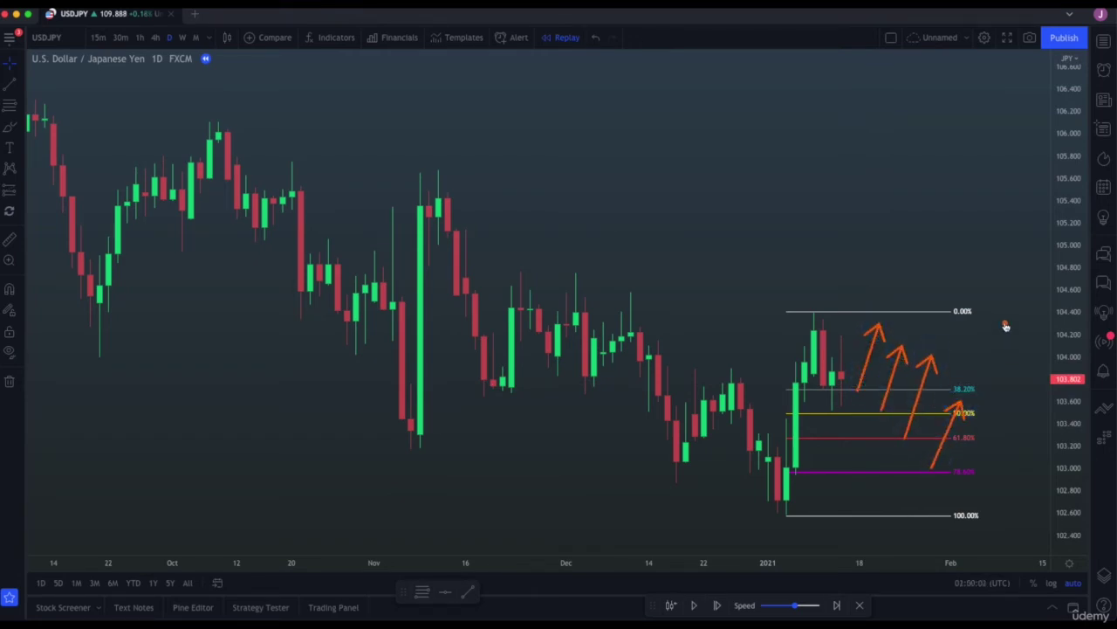
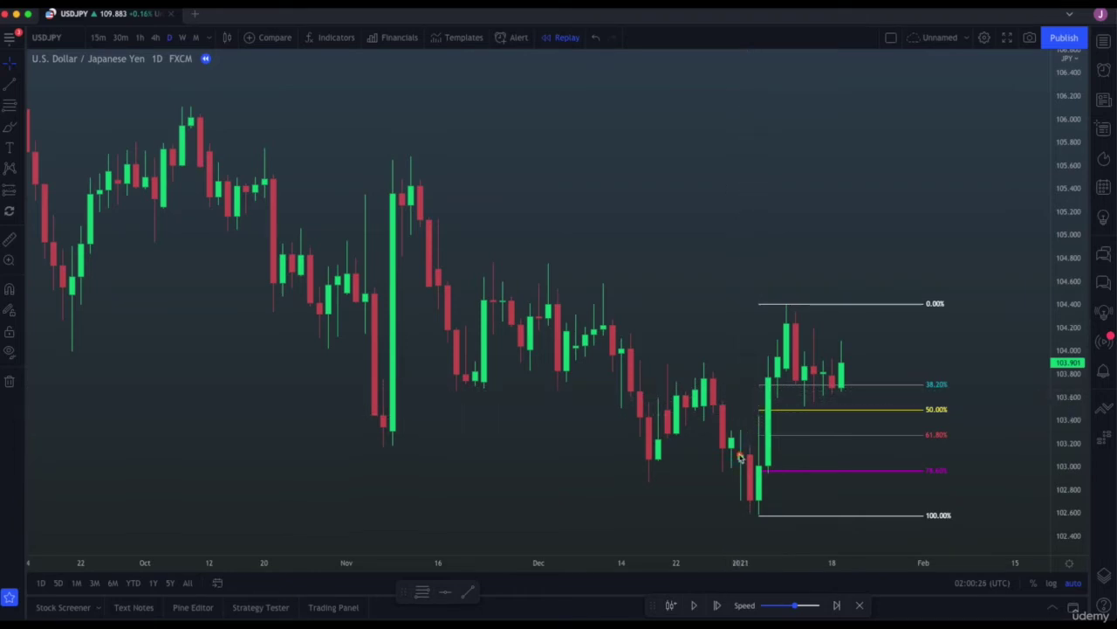
- Annotate the candles around 13 January near the 38.2% level with an arrow and a circle, and clear the marks
{"action": "left_click_drag", "start_coordinate": [741, 456], "coordinate": [794, 400]}
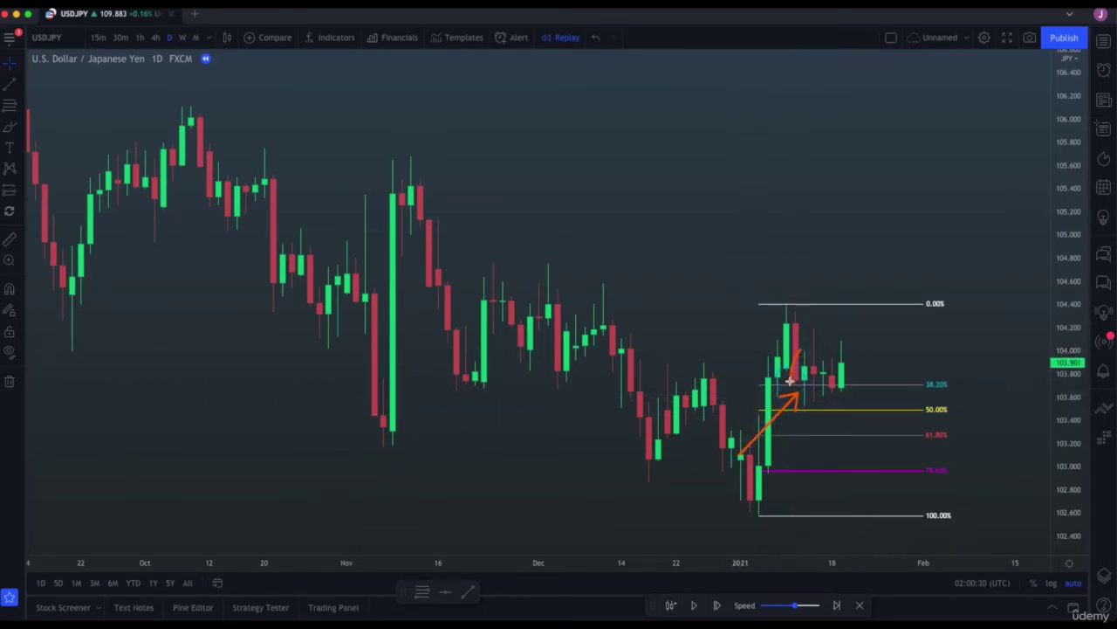
{"action": "mouse_move", "coordinate": [789, 381]}
{"action": "left_mouse_down"}
{"action": "mouse_move", "coordinate": [804, 399]}
{"action": "mouse_move", "coordinate": [808, 345]}
{"action": "left_mouse_up"}
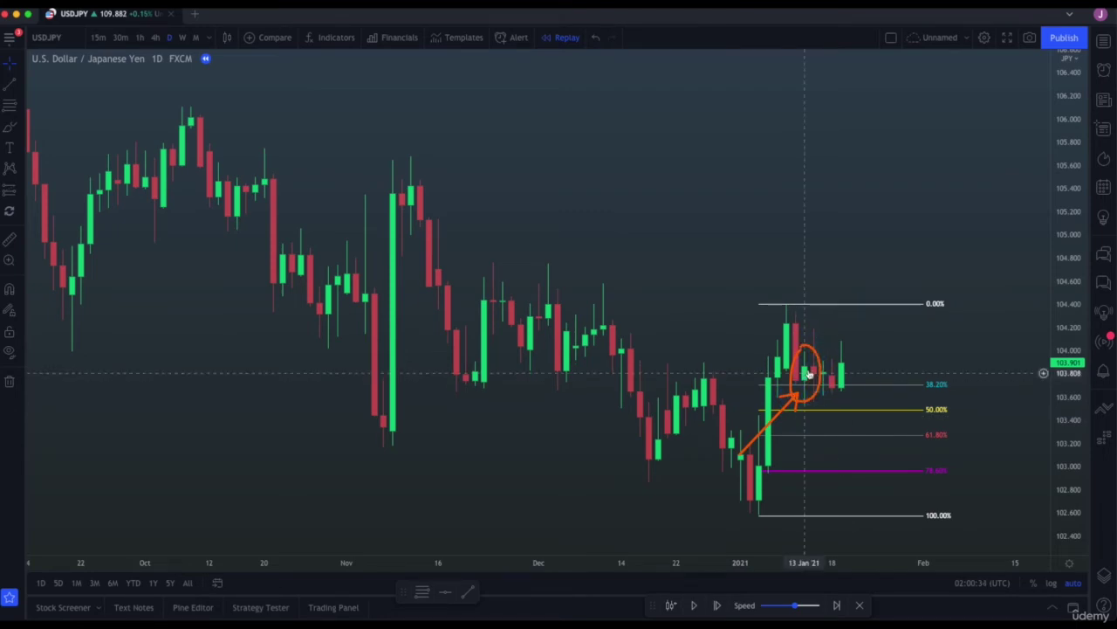
{"action": "key", "text": "Escape"}
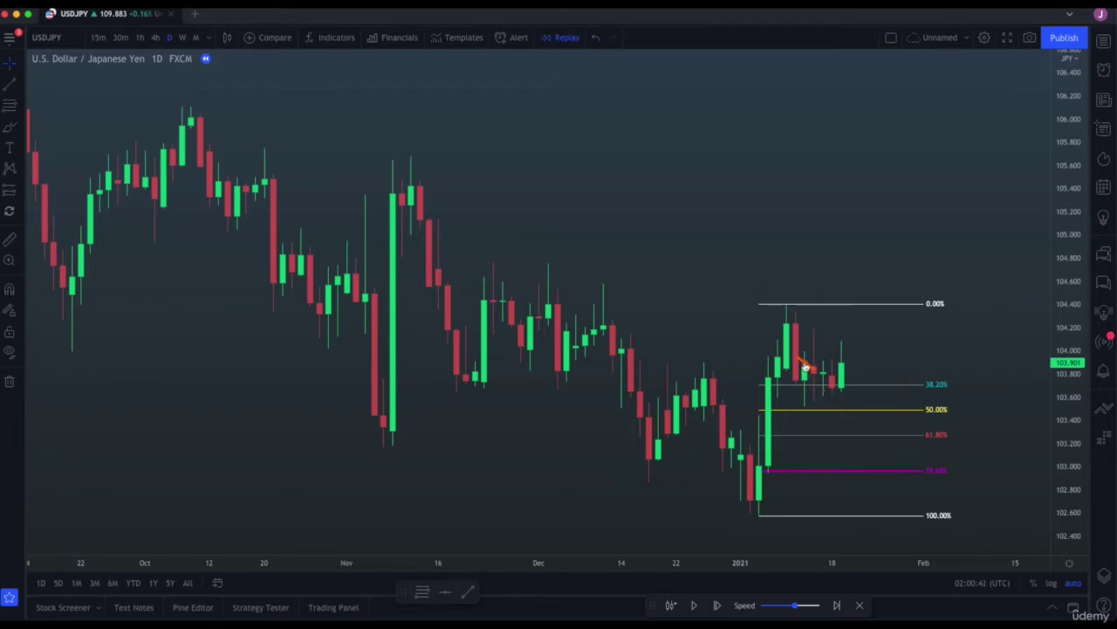
{"action": "mouse_move", "coordinate": [797, 415]}
{"action": "left_mouse_down"}
{"action": "mouse_move", "coordinate": [787, 410]}
{"action": "mouse_move", "coordinate": [817, 410]}
{"action": "left_mouse_up"}
- Advance the replay three daily bars, temporarily circling the 50% label and marking the 38.2% level after the first bar
{"action": "left_click", "coordinate": [718, 606]}
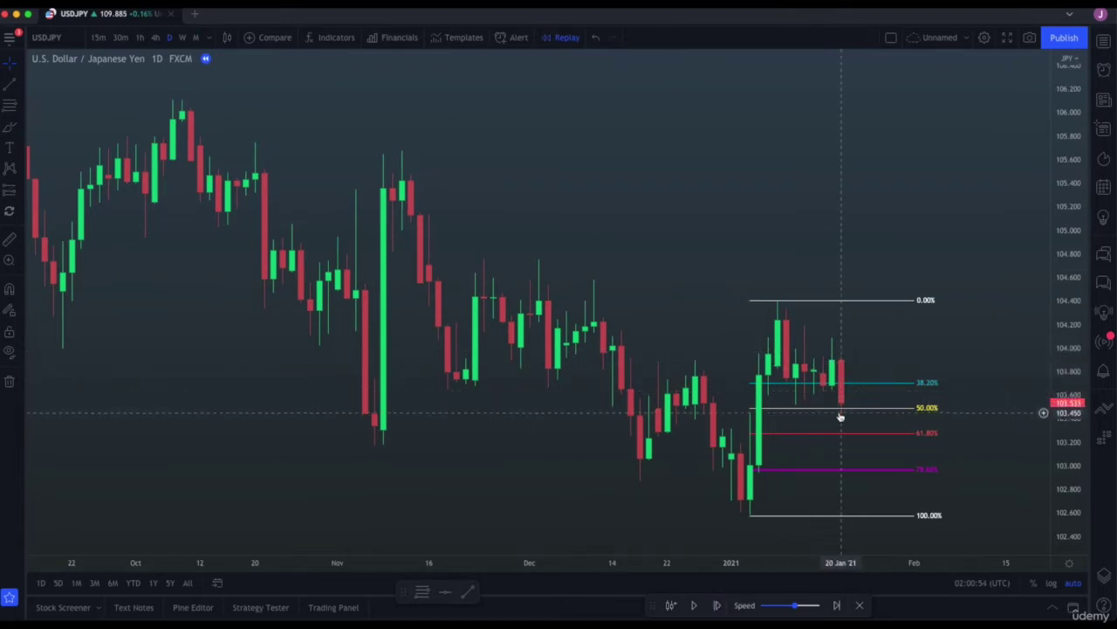
{"action": "mouse_move", "coordinate": [936, 394]}
{"action": "left_mouse_down"}
{"action": "mouse_move", "coordinate": [923, 392]}
{"action": "mouse_move", "coordinate": [942, 411]}
{"action": "mouse_move", "coordinate": [939, 395]}
{"action": "left_mouse_up"}
{"action": "left_click_drag", "start_coordinate": [746, 385], "coordinate": [904, 382]}
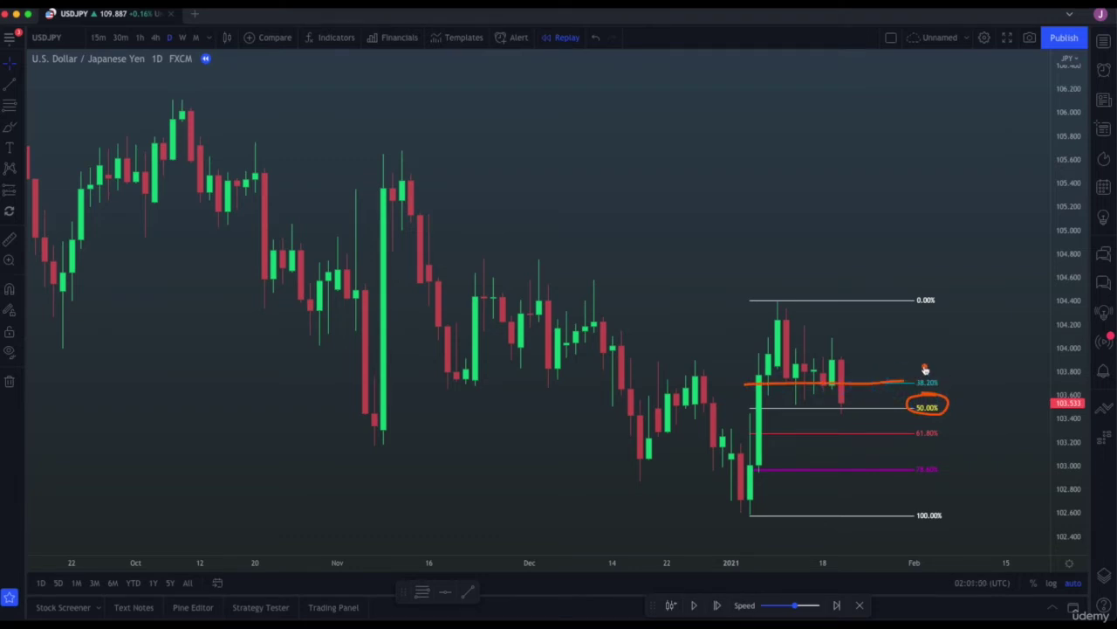
{"action": "key", "text": "Escape"}
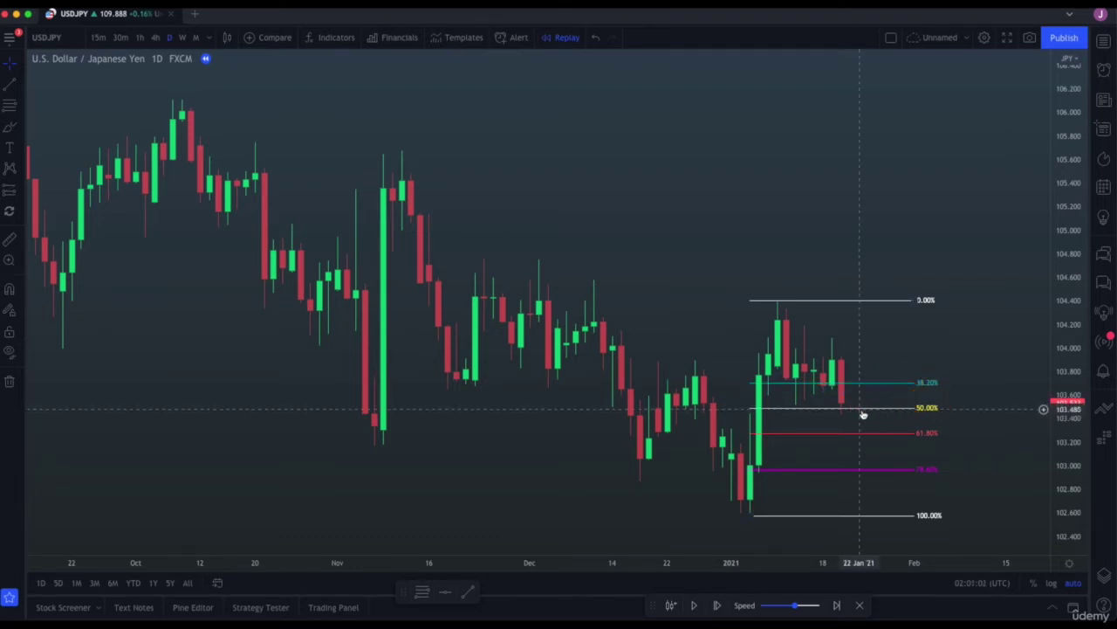
{"action": "left_click", "coordinate": [718, 605]}
{"action": "left_click", "coordinate": [717, 605]}
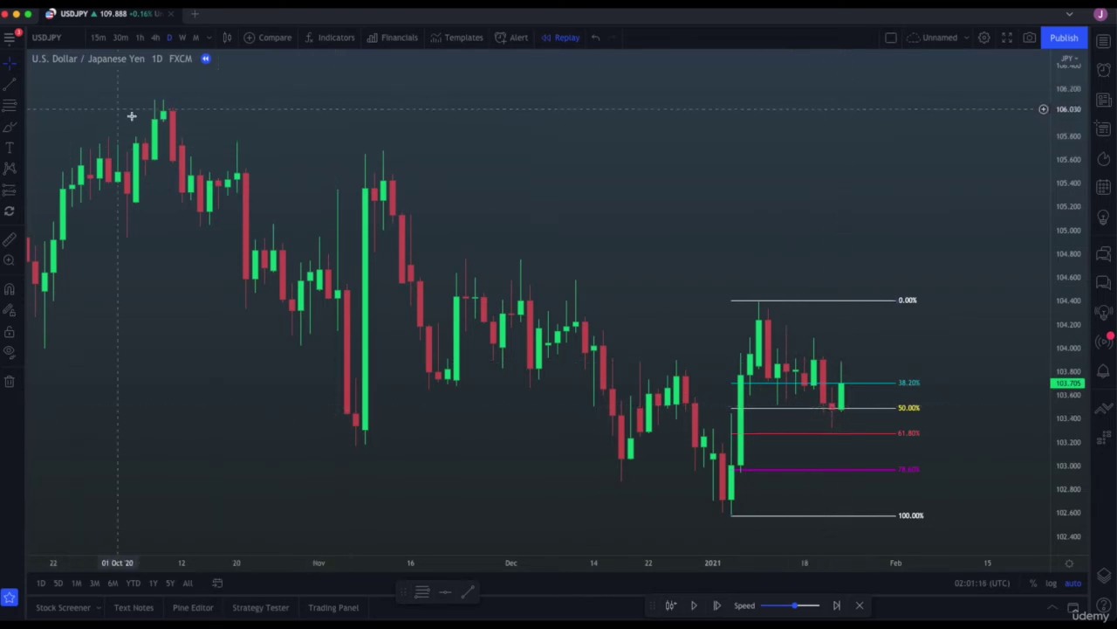
- Draw a descending trend line from the 11 January high at about 104.400 across the highs of the January pullback
{"action": "left_click", "coordinate": [9, 83]}
{"action": "left_click", "coordinate": [759, 300]}
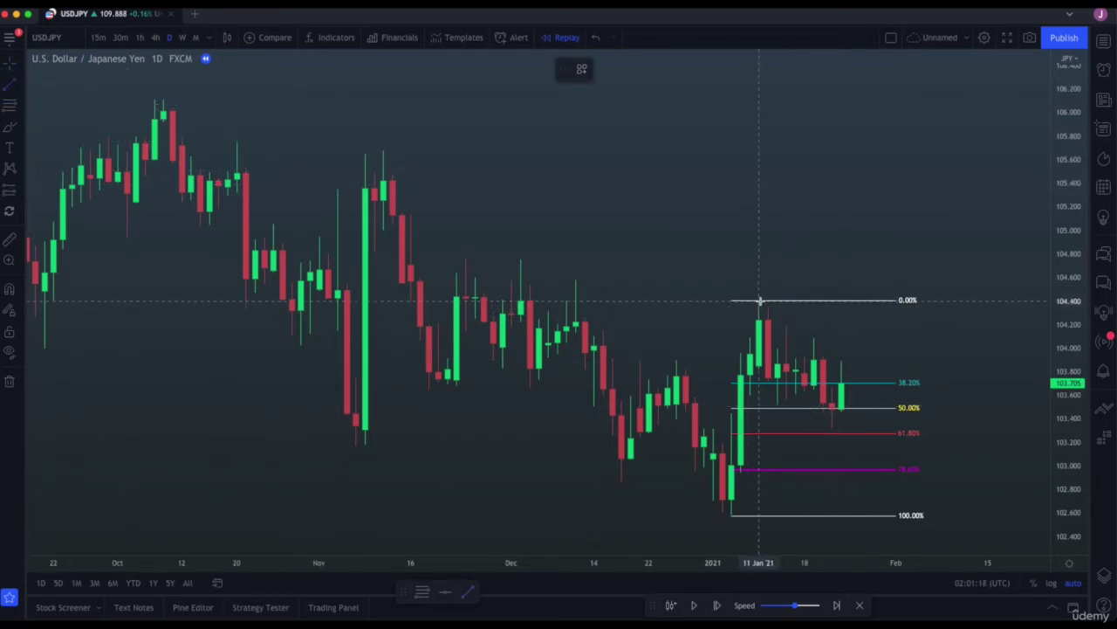
{"action": "left_click", "coordinate": [879, 399]}
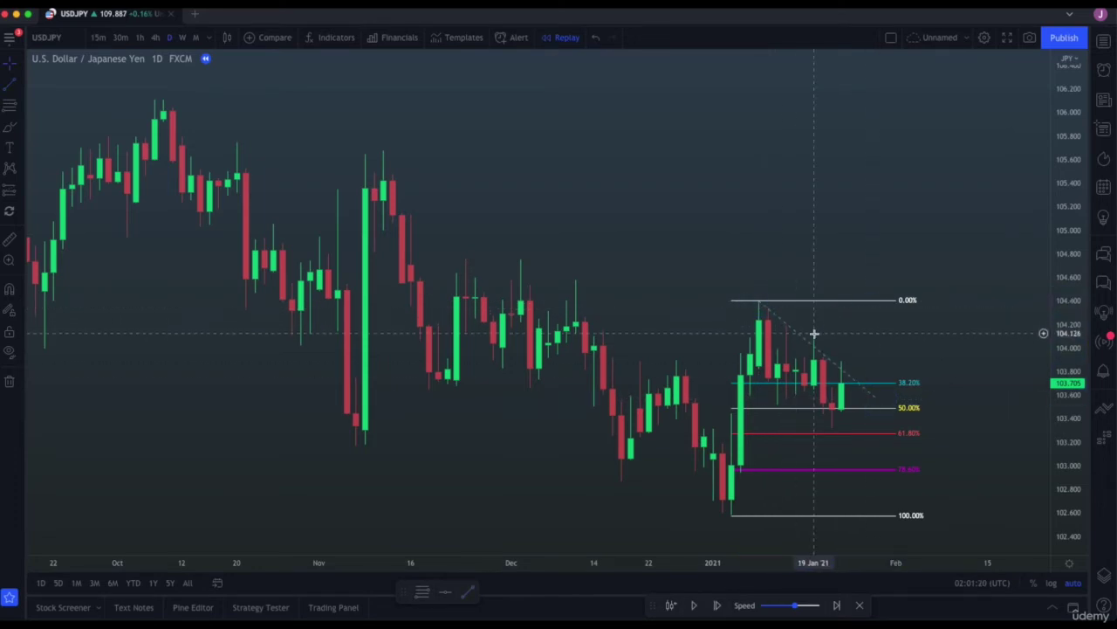
- Draw a descending trend line beneath the January pullback lows, from 8 January near 103.74 to about 103.25
{"action": "left_click", "coordinate": [11, 95]}
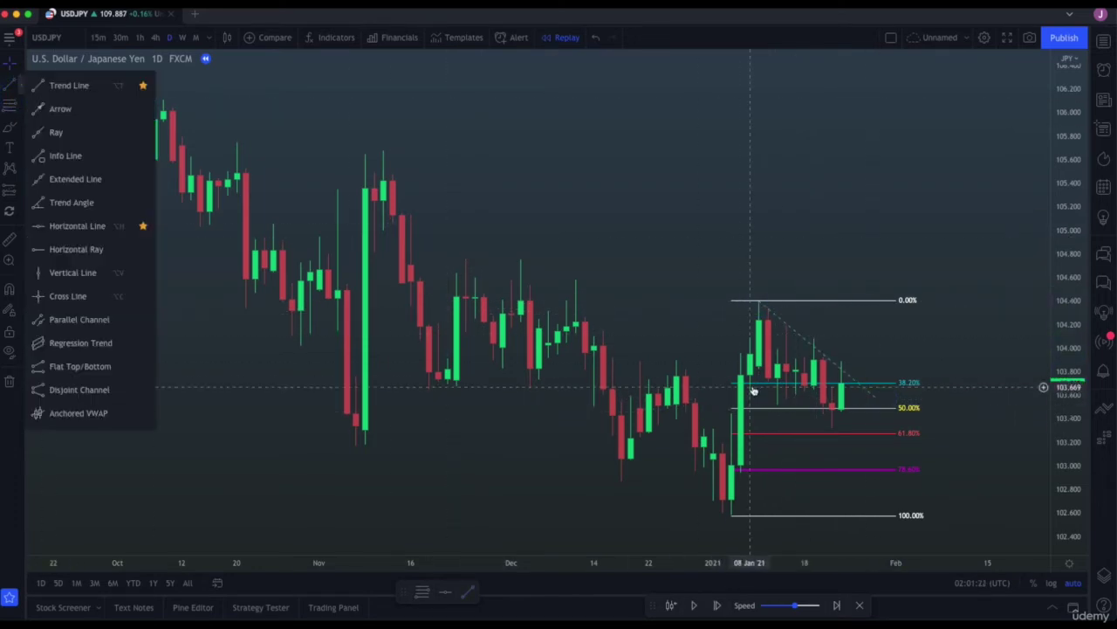
{"action": "left_click", "coordinate": [92, 87]}
{"action": "left_click", "coordinate": [747, 382]}
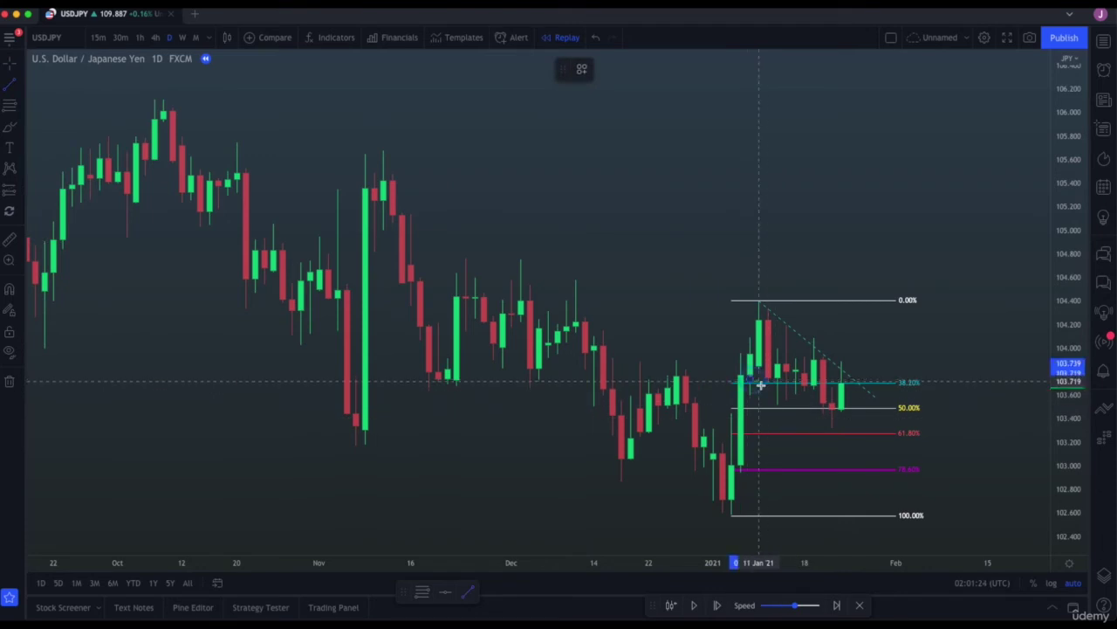
{"action": "left_click", "coordinate": [852, 436]}
{"action": "left_click", "coordinate": [869, 371]}
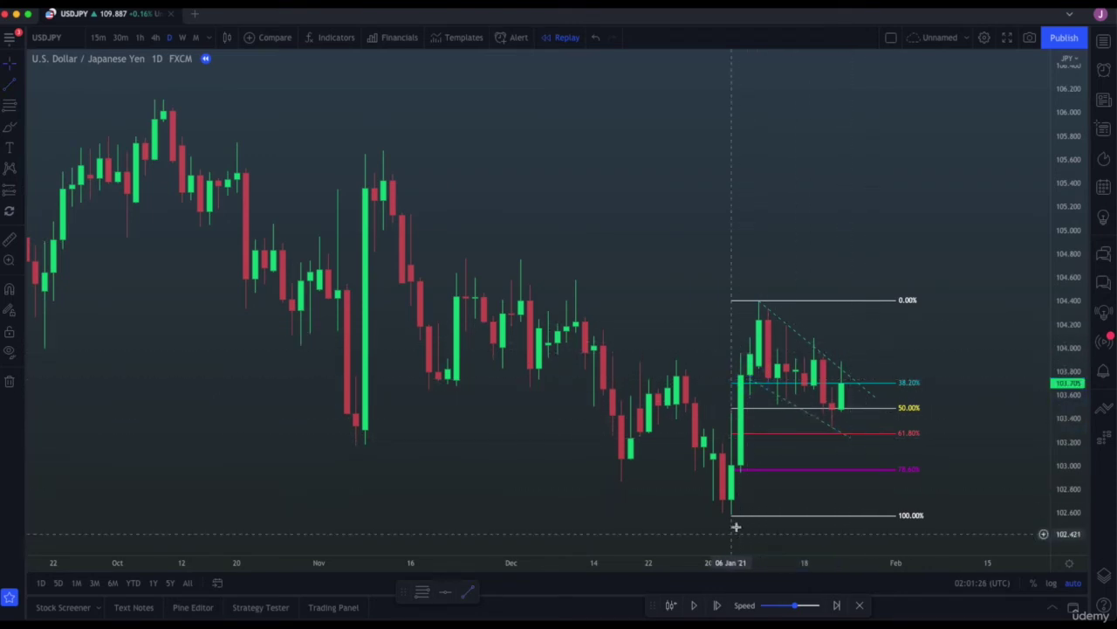
- Temporarily mark the rise from the 6 January low to the 11 January high, and advance the replay three daily bars to 27 January
{"action": "left_click_drag", "start_coordinate": [724, 509], "coordinate": [759, 298]}
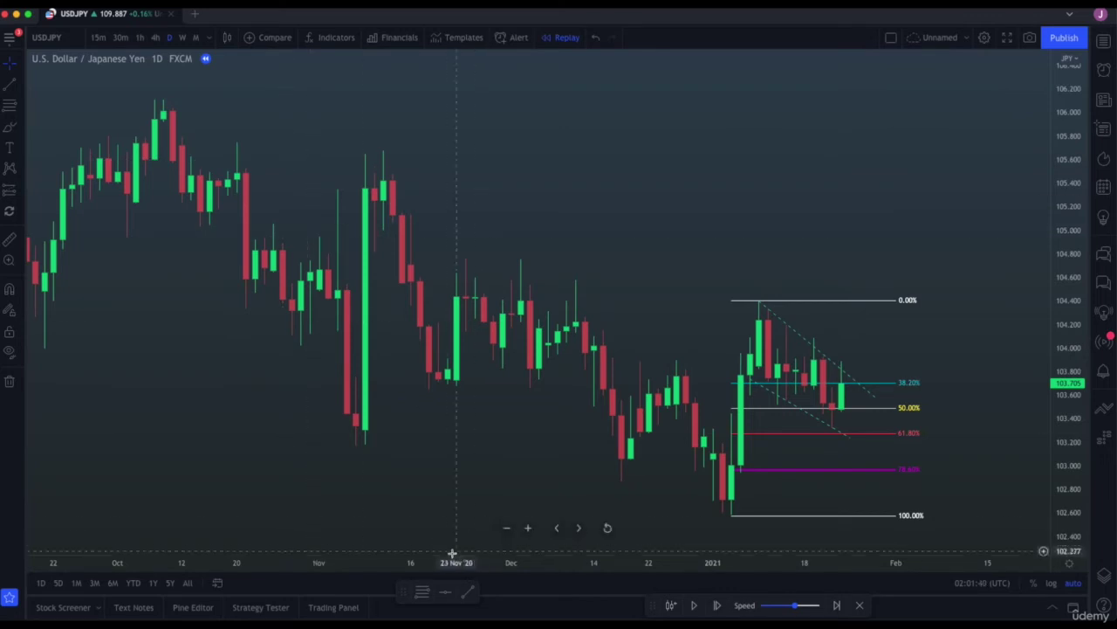
{"action": "left_click", "coordinate": [717, 606]}
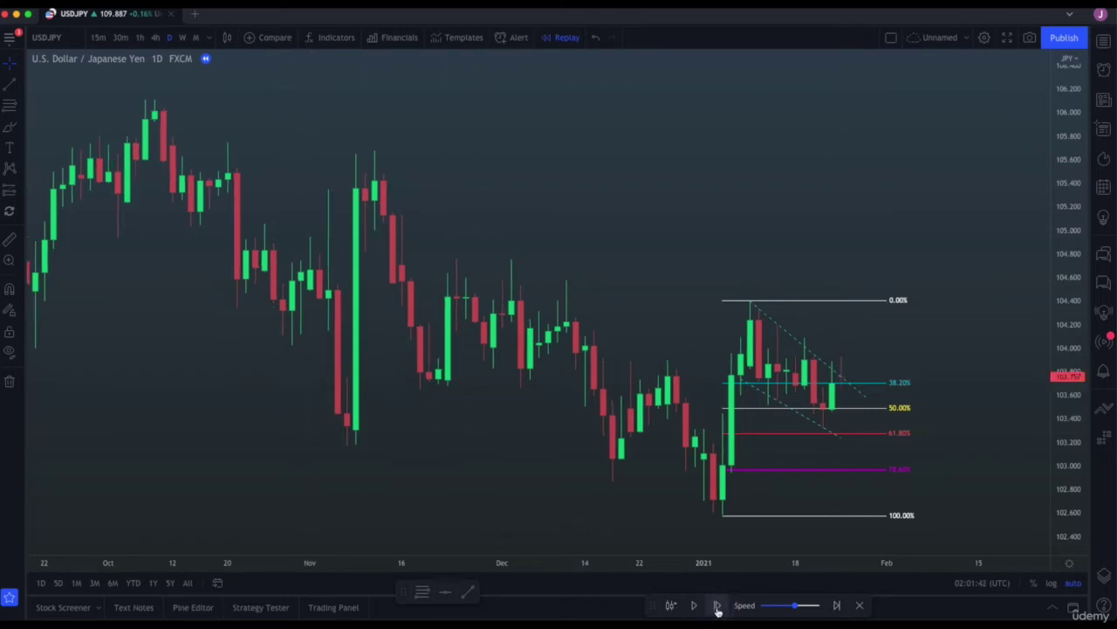
{"action": "left_click", "coordinate": [717, 606]}
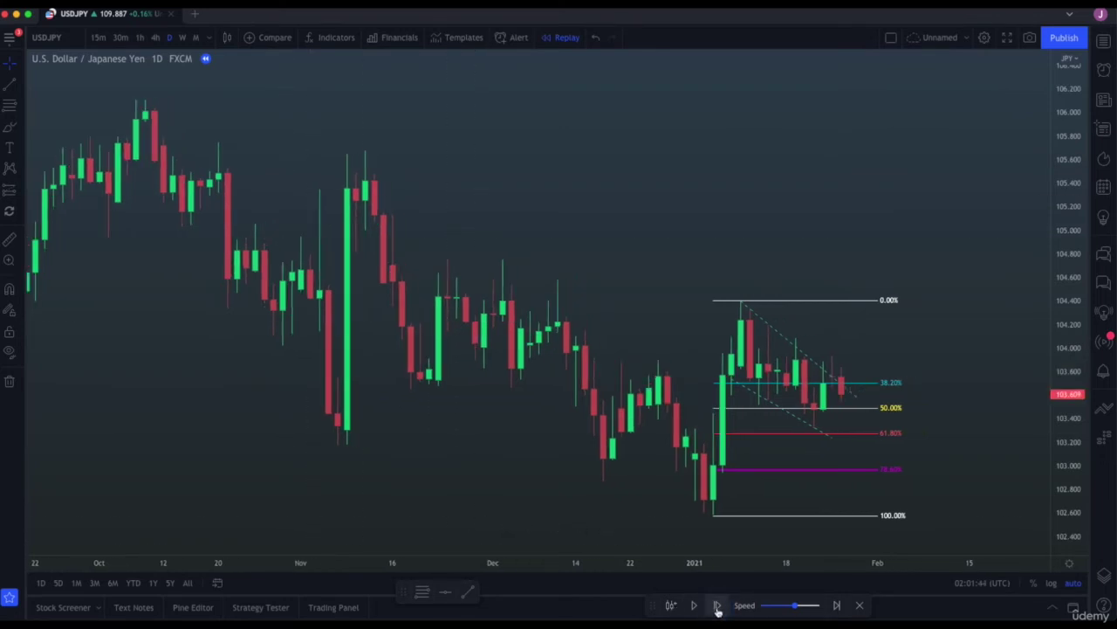
{"action": "left_click", "coordinate": [716, 606]}
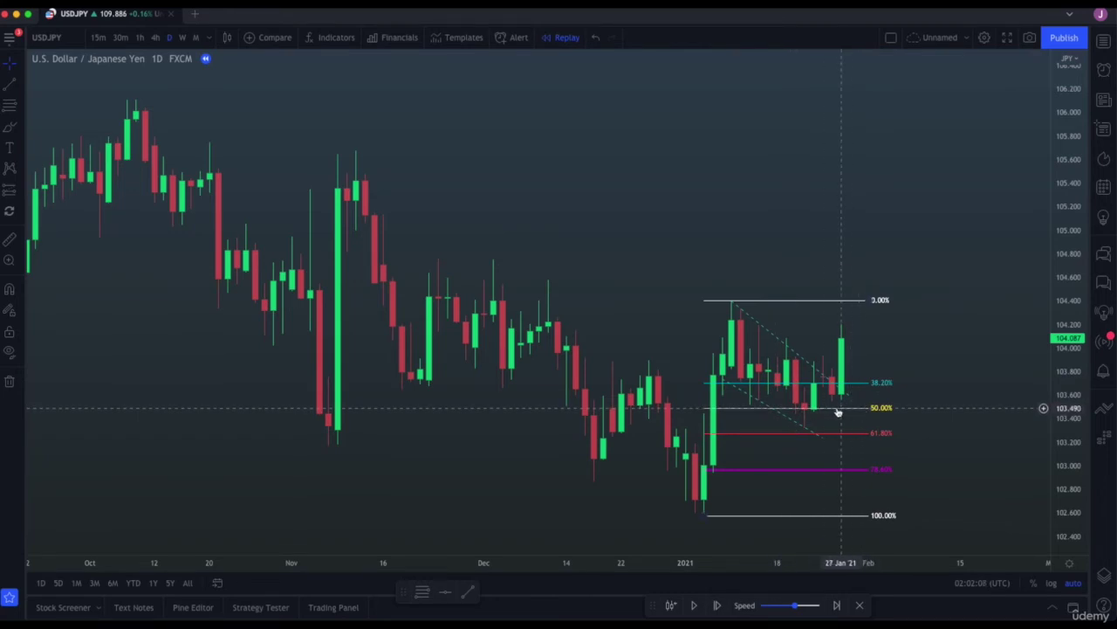
- Advance the replay five daily bars to 3 February
{"action": "scroll", "coordinate": [836, 367], "scroll_direction": "right", "scroll_amount": 2}
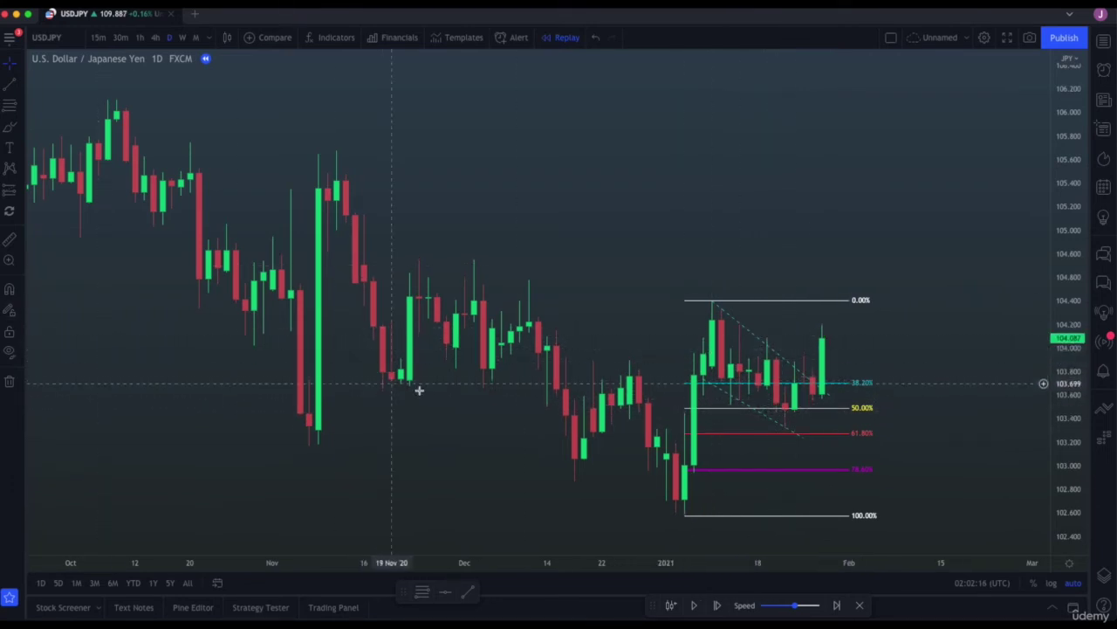
{"action": "left_click", "coordinate": [718, 606]}
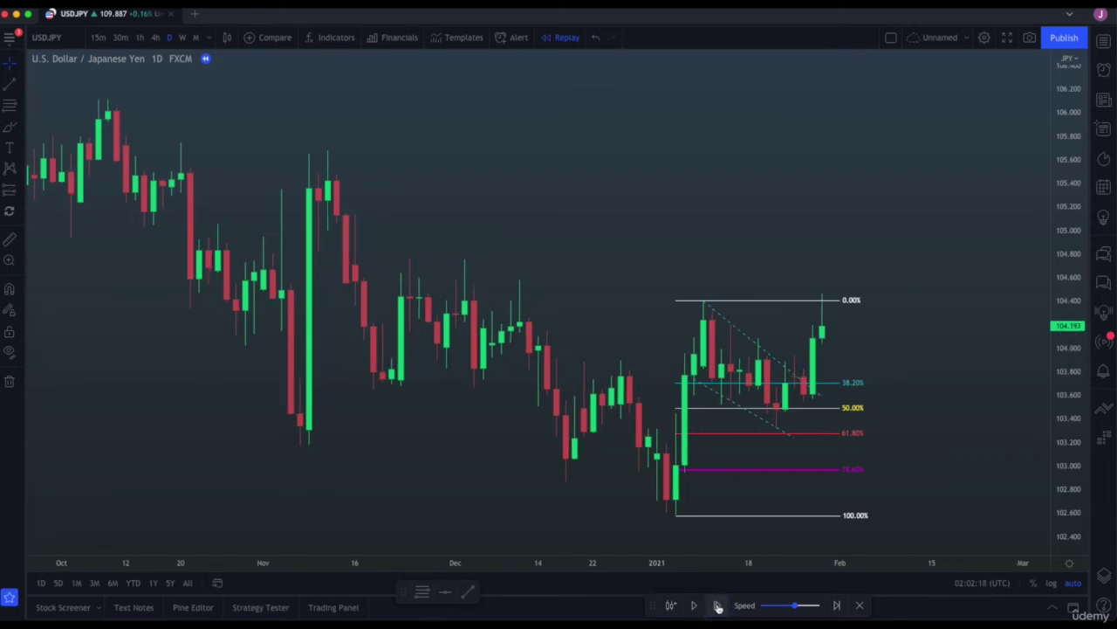
{"action": "left_click", "coordinate": [718, 607]}
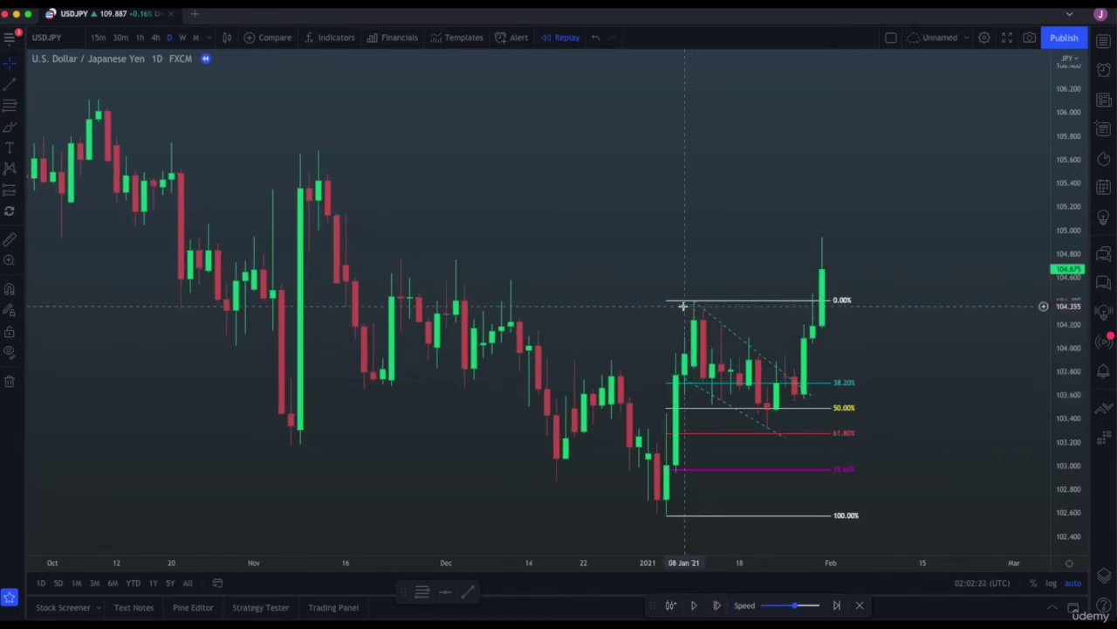
{"action": "left_click", "coordinate": [725, 612]}
{"action": "left_click", "coordinate": [725, 612]}
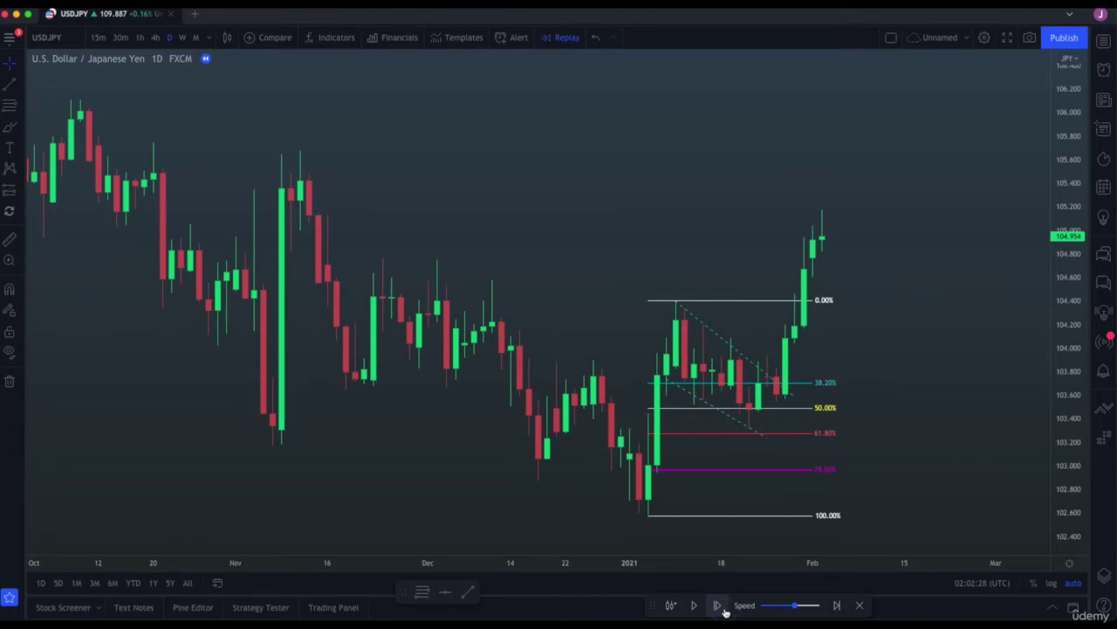
{"action": "left_click", "coordinate": [725, 612]}
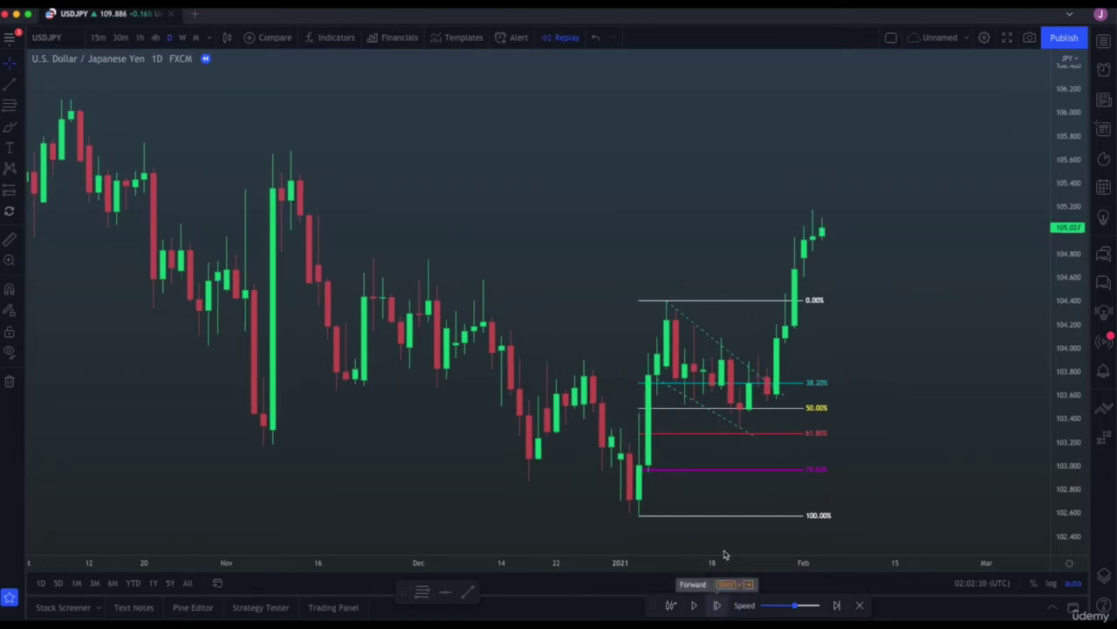
- Delete the Fibonacci retracement and both dashed trend lines around the January pullback
{"action": "left_click", "coordinate": [733, 301]}
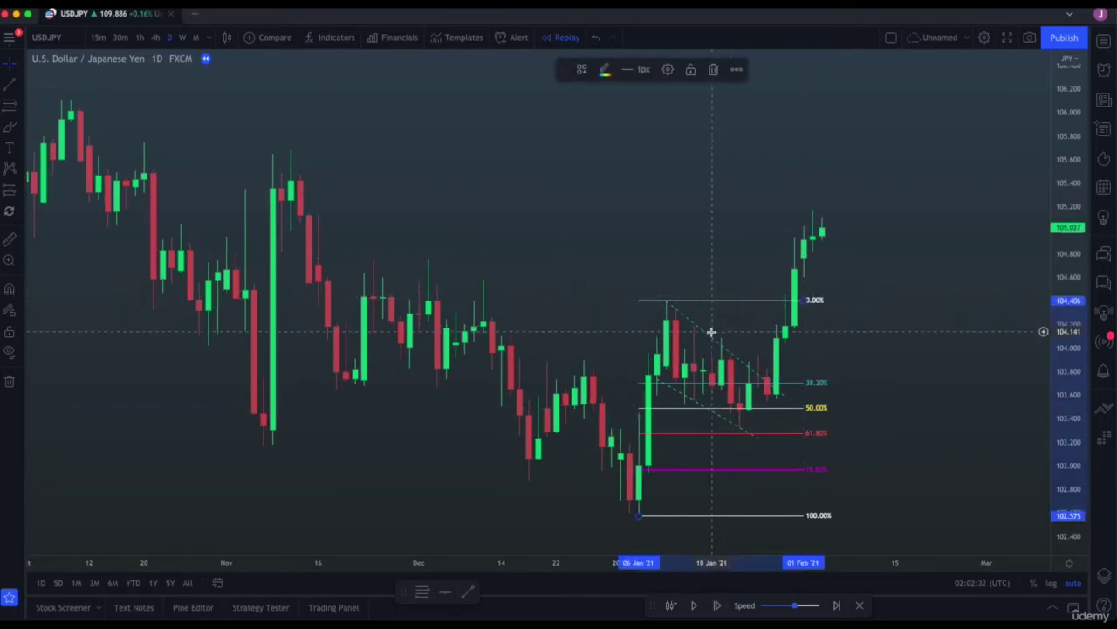
{"action": "key", "text": "Delete"}
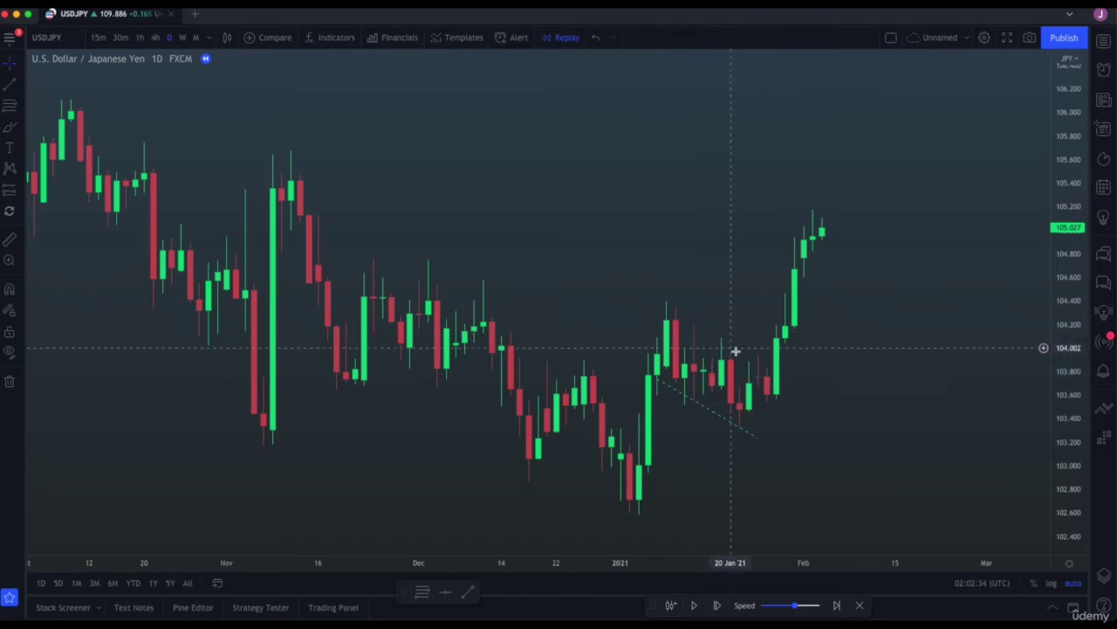
{"action": "left_click", "coordinate": [721, 417]}
{"action": "key", "text": "Delete"}
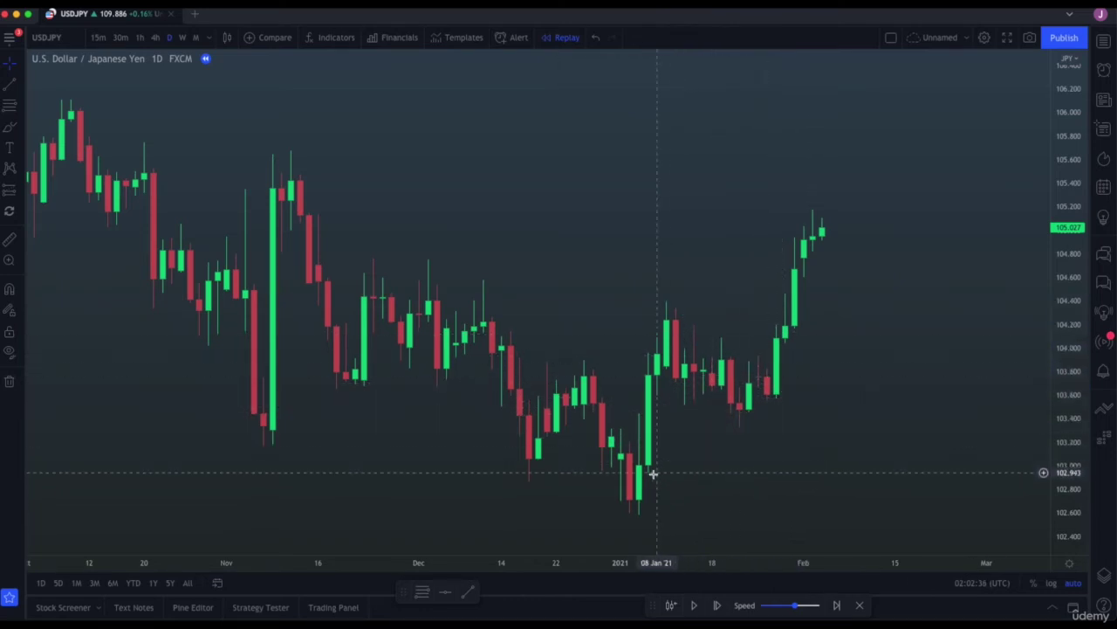
- Annotate the January–February swings with a zigzag ending in a projected pullback, label the peak as a higher high, and clear the marks
{"action": "left_click", "coordinate": [640, 499]}
{"action": "left_click", "coordinate": [675, 323]}
{"action": "left_click", "coordinate": [739, 407]}
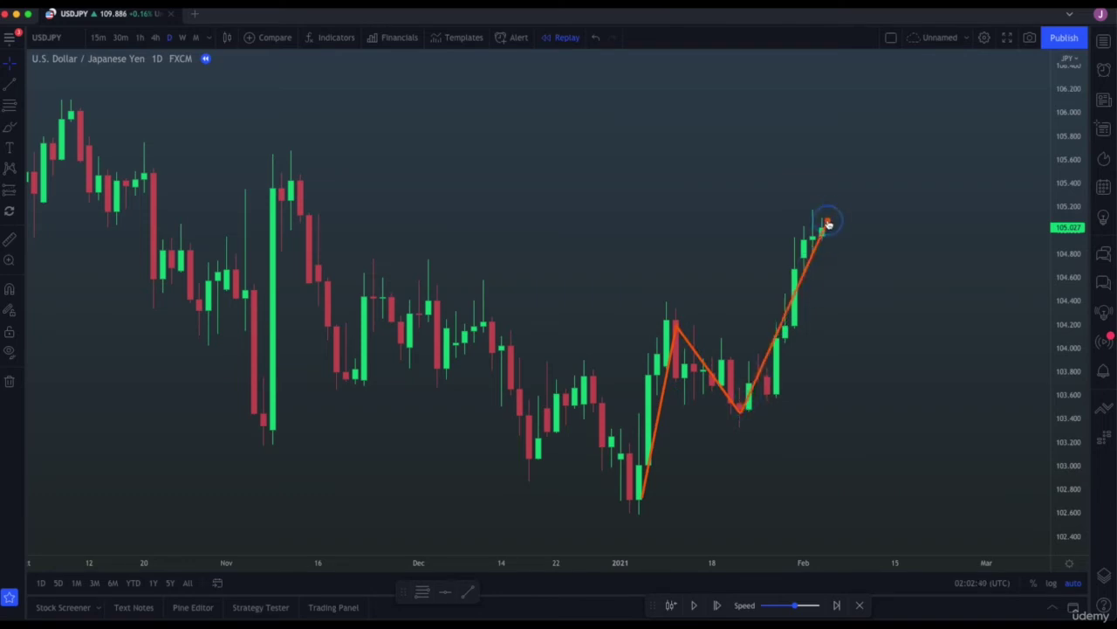
{"action": "left_click", "coordinate": [820, 213]}
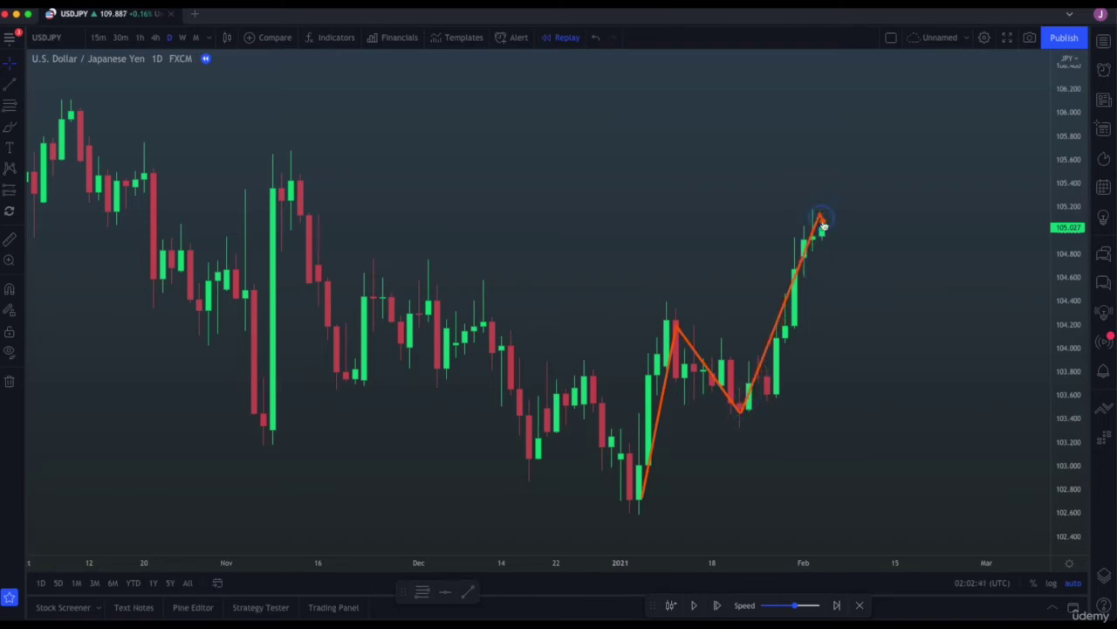
{"action": "left_click", "coordinate": [864, 302]}
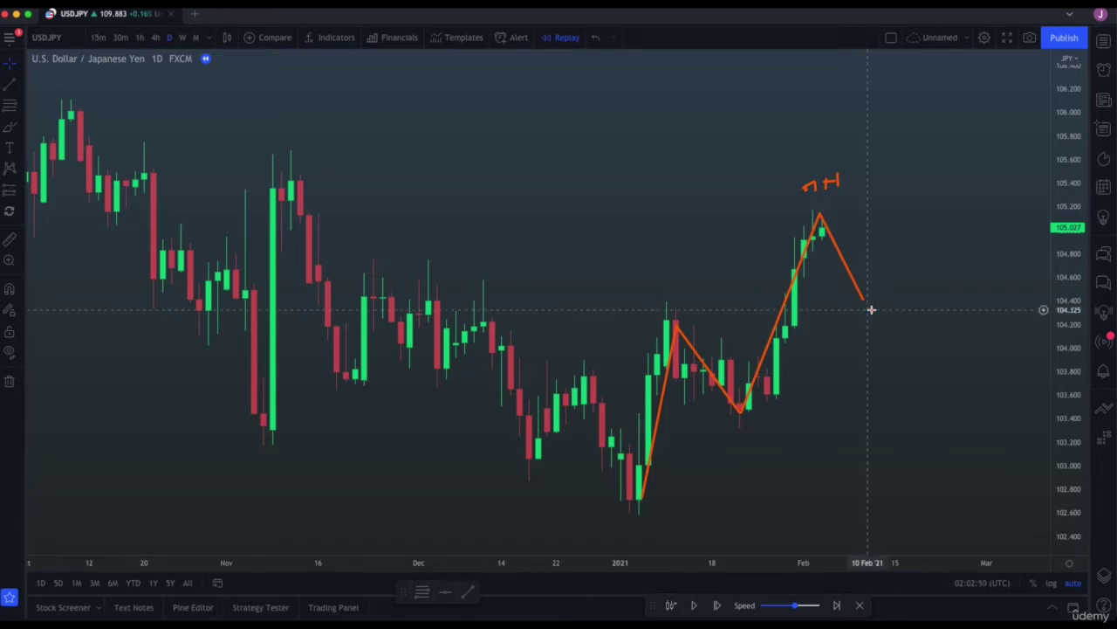
{"action": "key", "text": "Escape"}
- Advance the replay three daily bars to 8 February
{"action": "left_click", "coordinate": [716, 605]}
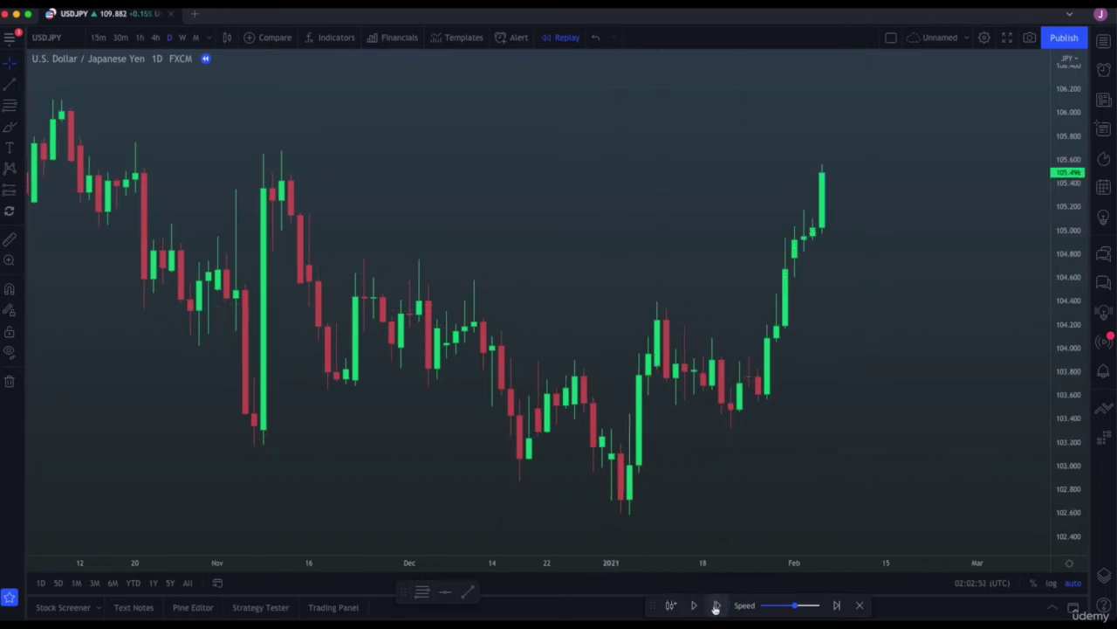
{"action": "left_click", "coordinate": [716, 605]}
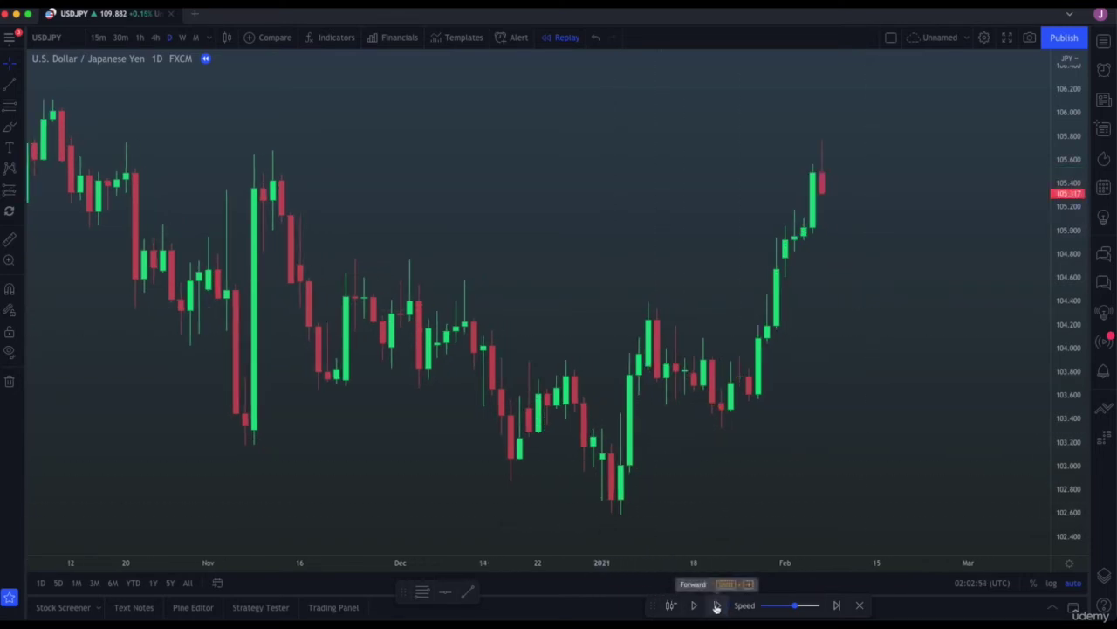
{"action": "left_click", "coordinate": [717, 606]}
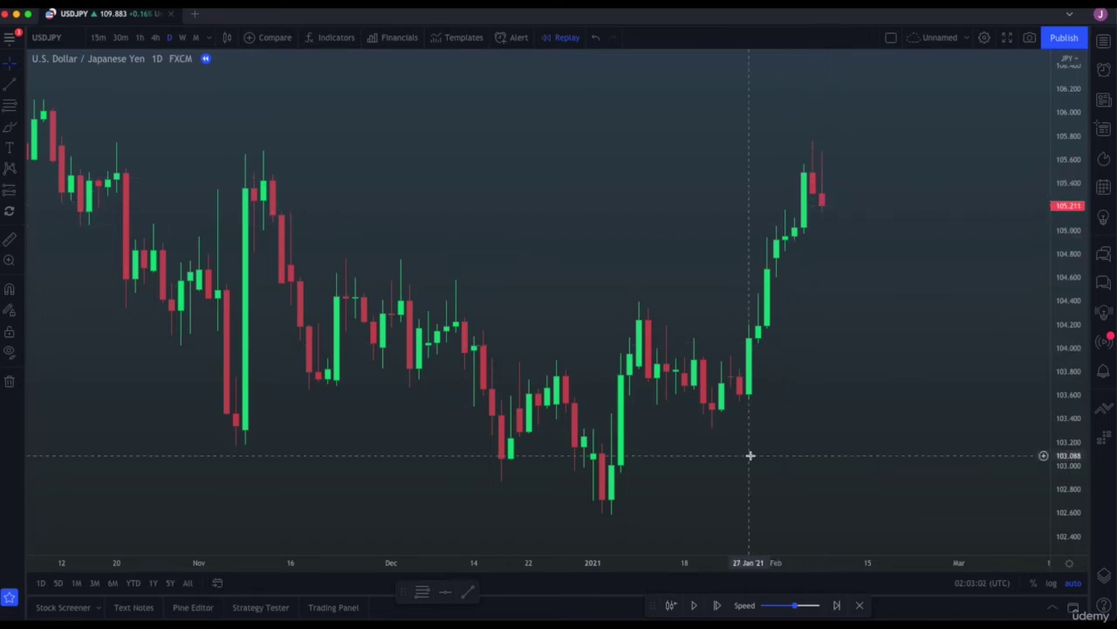
- Draw a Fibonacci retracement from the 21 January low at 103.326 to the February high, and circle the 38.2%, 50%, 61.8% and 78.6% labels
{"action": "left_click", "coordinate": [422, 592]}
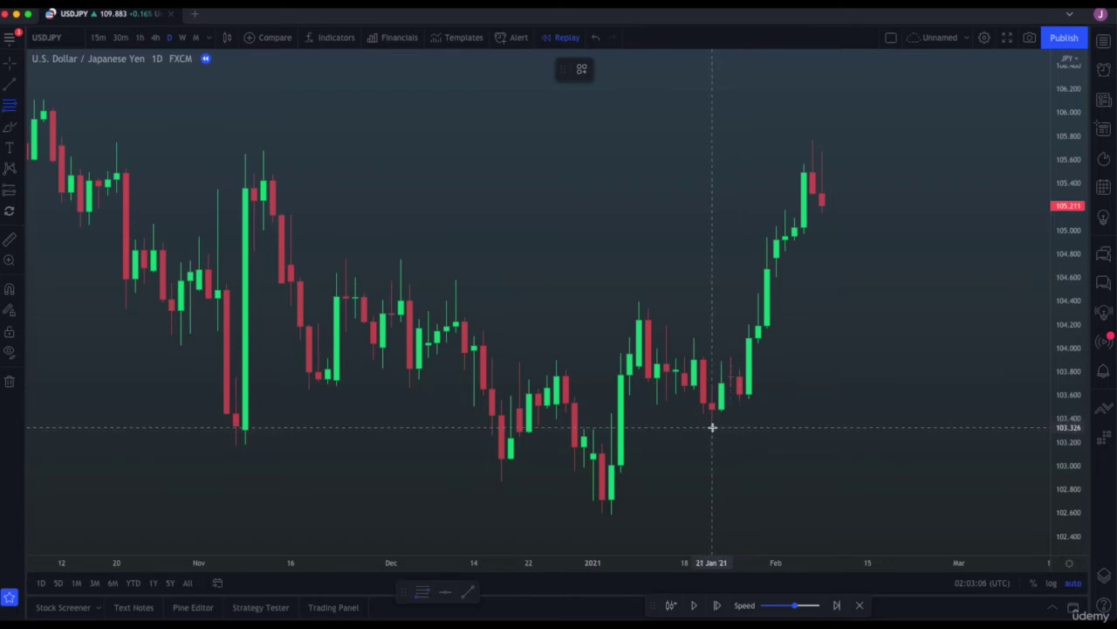
{"action": "left_click", "coordinate": [711, 427]}
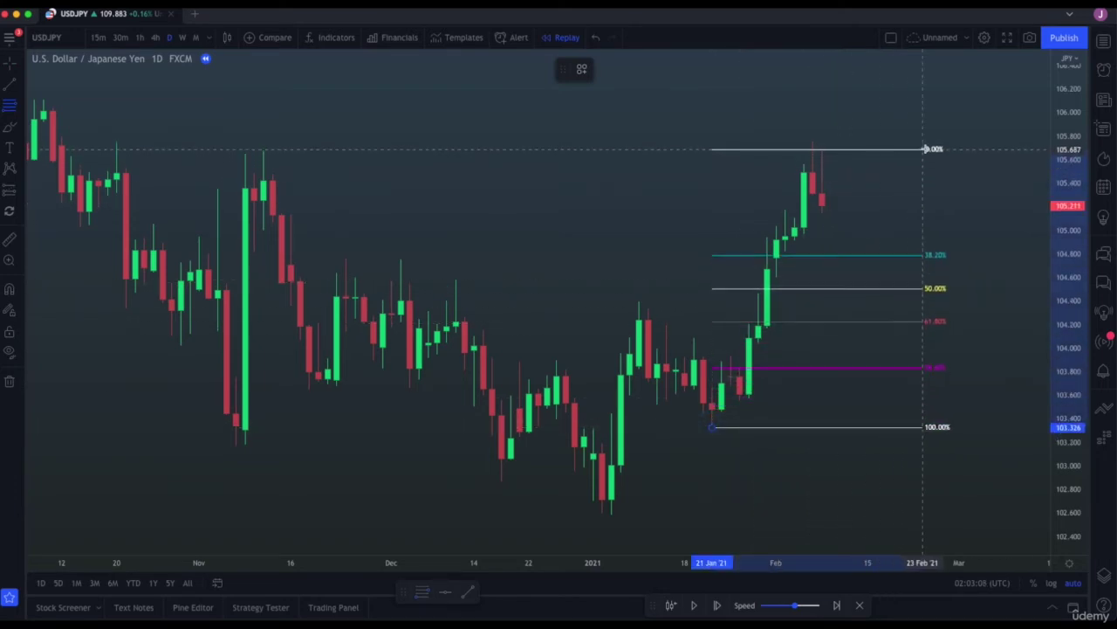
{"action": "left_click", "coordinate": [928, 139]}
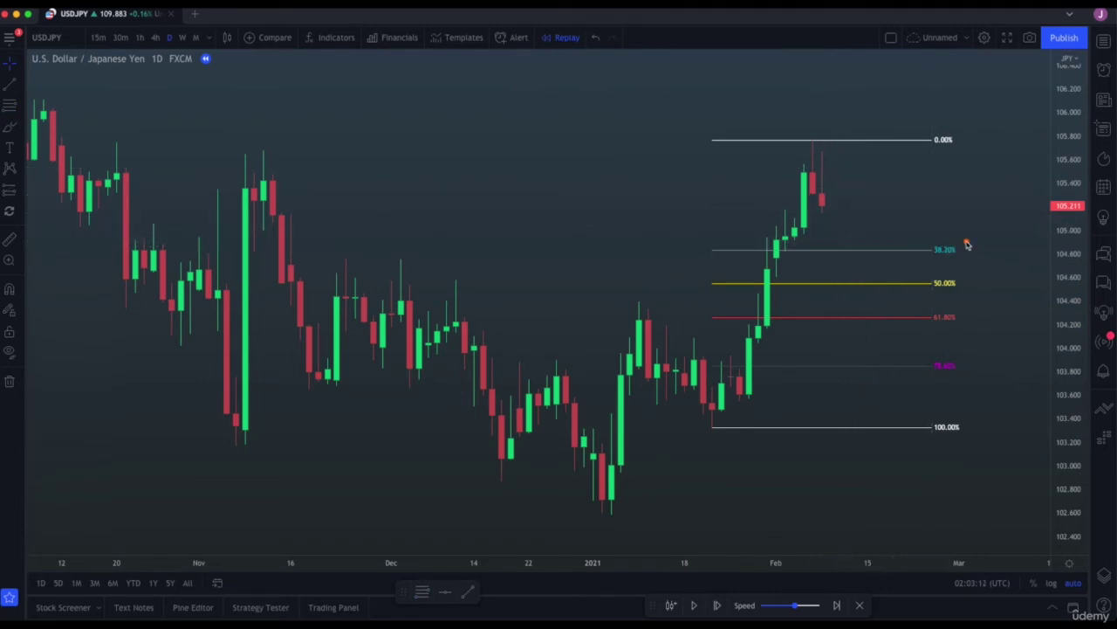
{"action": "mouse_move", "coordinate": [949, 238]}
{"action": "left_mouse_down"}
{"action": "mouse_move", "coordinate": [929, 266]}
{"action": "mouse_move", "coordinate": [973, 253]}
{"action": "mouse_move", "coordinate": [928, 259]}
{"action": "mouse_move", "coordinate": [972, 282]}
{"action": "mouse_move", "coordinate": [934, 311]}
{"action": "left_mouse_up"}
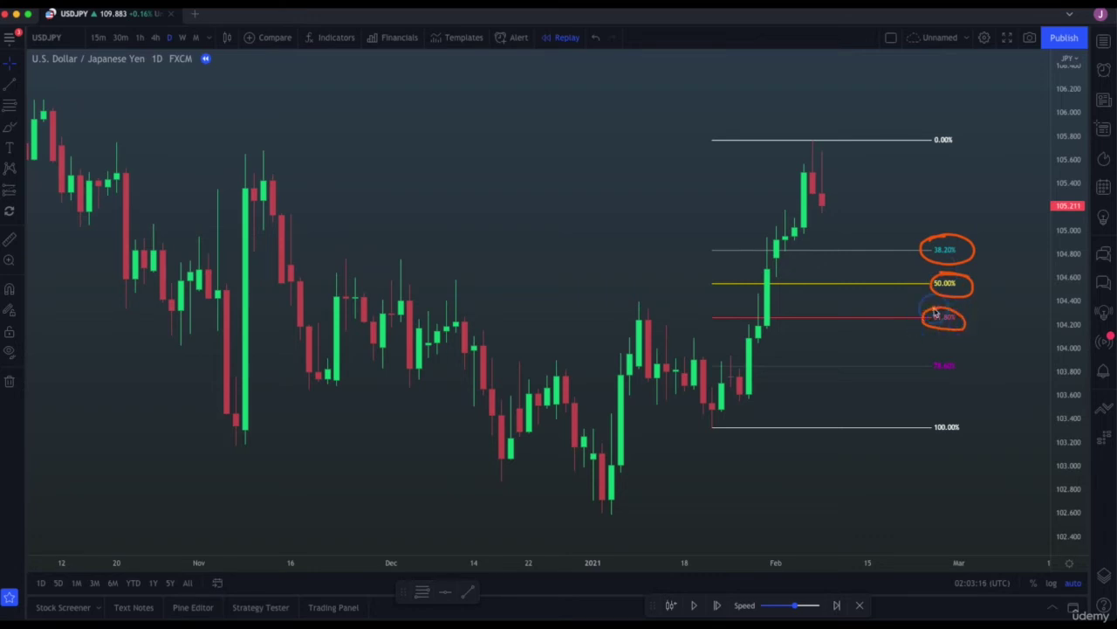
{"action": "mouse_move", "coordinate": [899, 363]}
{"action": "left_mouse_down"}
{"action": "mouse_move", "coordinate": [916, 356]}
{"action": "mouse_move", "coordinate": [869, 368]}
{"action": "left_mouse_up"}
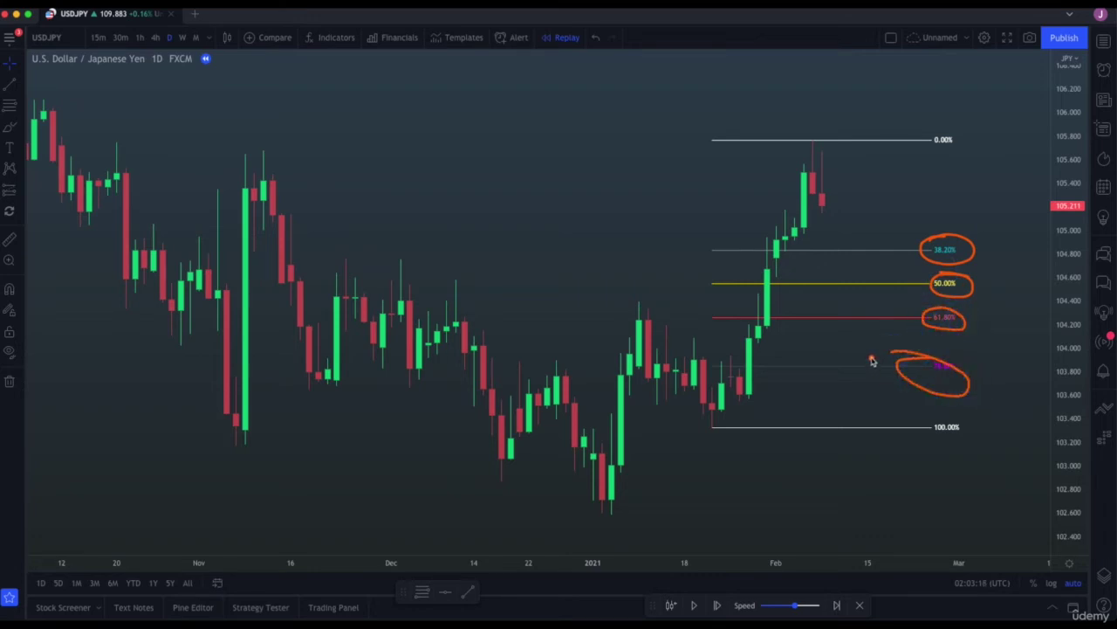
- Clear the circles and advance the replay six daily bars to 16 February
{"action": "left_click", "coordinate": [719, 606]}
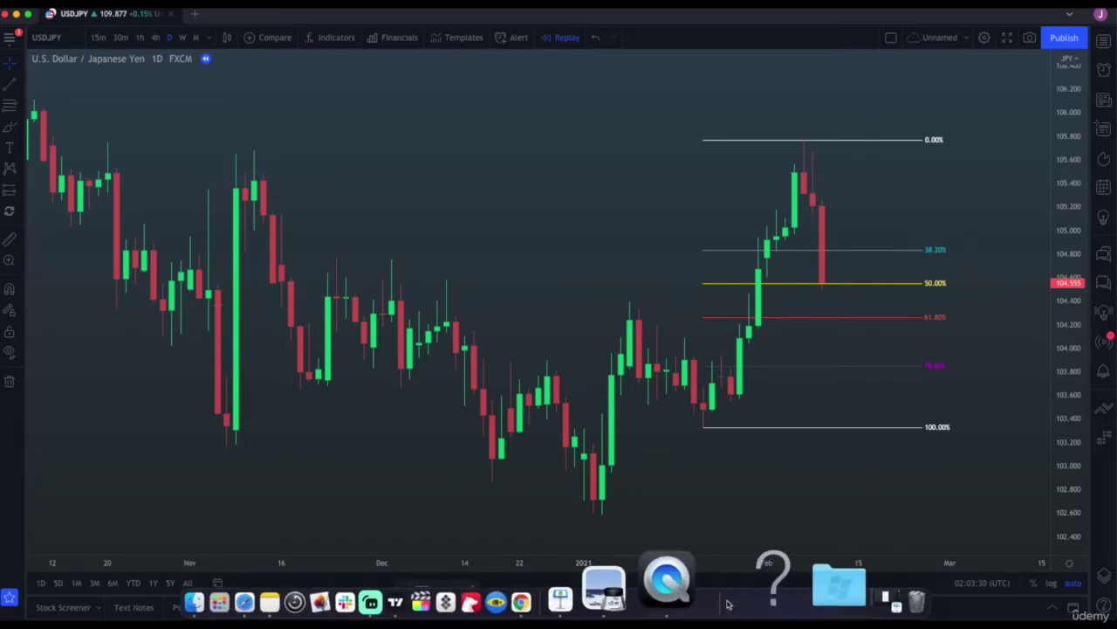
{"action": "left_click", "coordinate": [717, 607]}
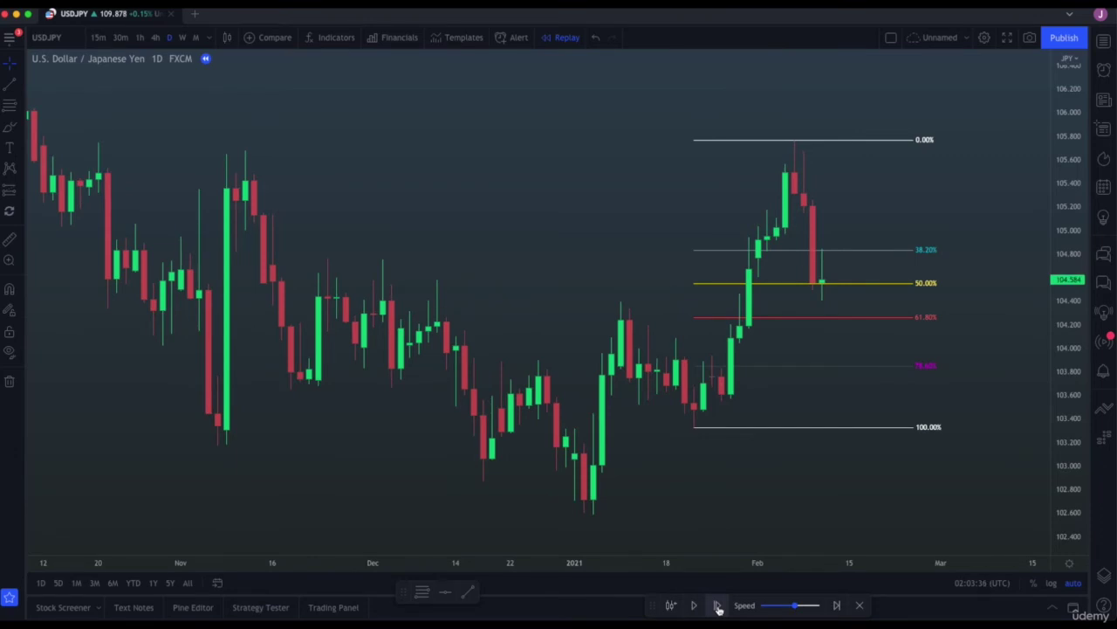
{"action": "left_click", "coordinate": [717, 606]}
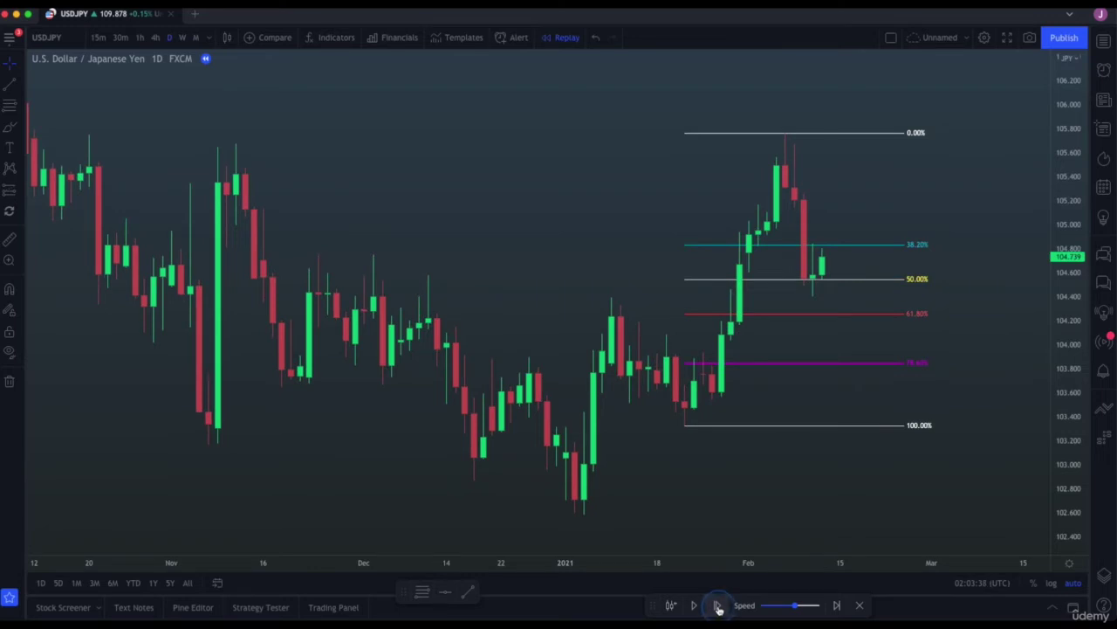
{"action": "left_click", "coordinate": [718, 606]}
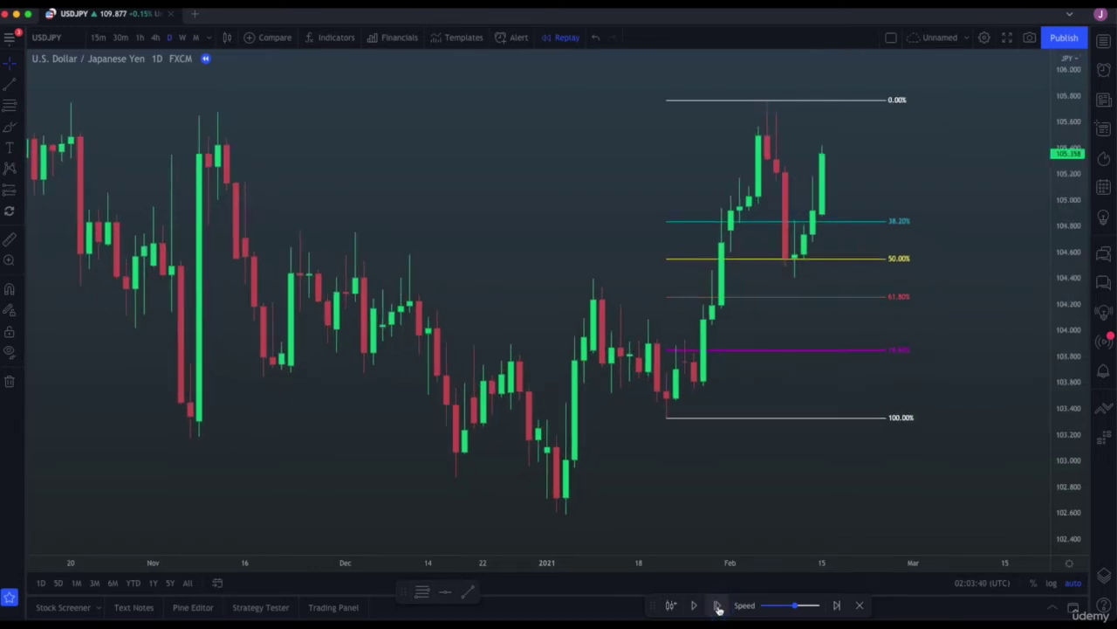
{"action": "left_click", "coordinate": [717, 606]}
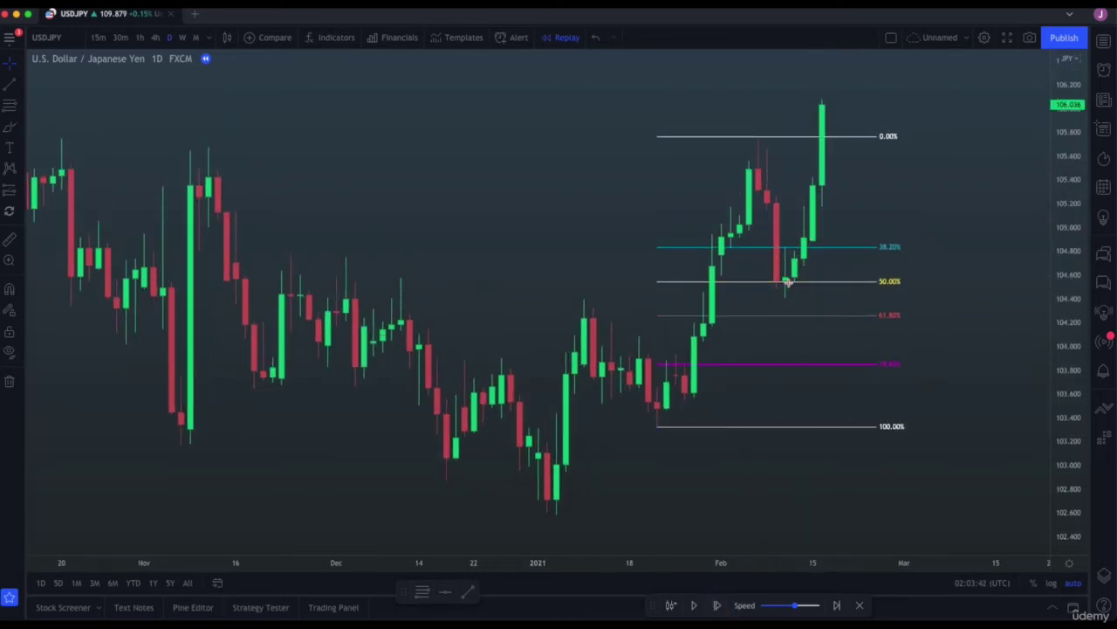
- Mark the February high along the 0% level and circle the 38.2% and 50% retracement labels
{"action": "mouse_move", "coordinate": [773, 137]}
{"action": "left_mouse_down"}
{"action": "mouse_move", "coordinate": [749, 137]}
{"action": "mouse_move", "coordinate": [795, 137]}
{"action": "left_mouse_up"}
{"action": "mouse_move", "coordinate": [879, 232]}
{"action": "left_mouse_down"}
{"action": "mouse_move", "coordinate": [870, 242]}
{"action": "mouse_move", "coordinate": [883, 225]}
{"action": "left_mouse_up"}
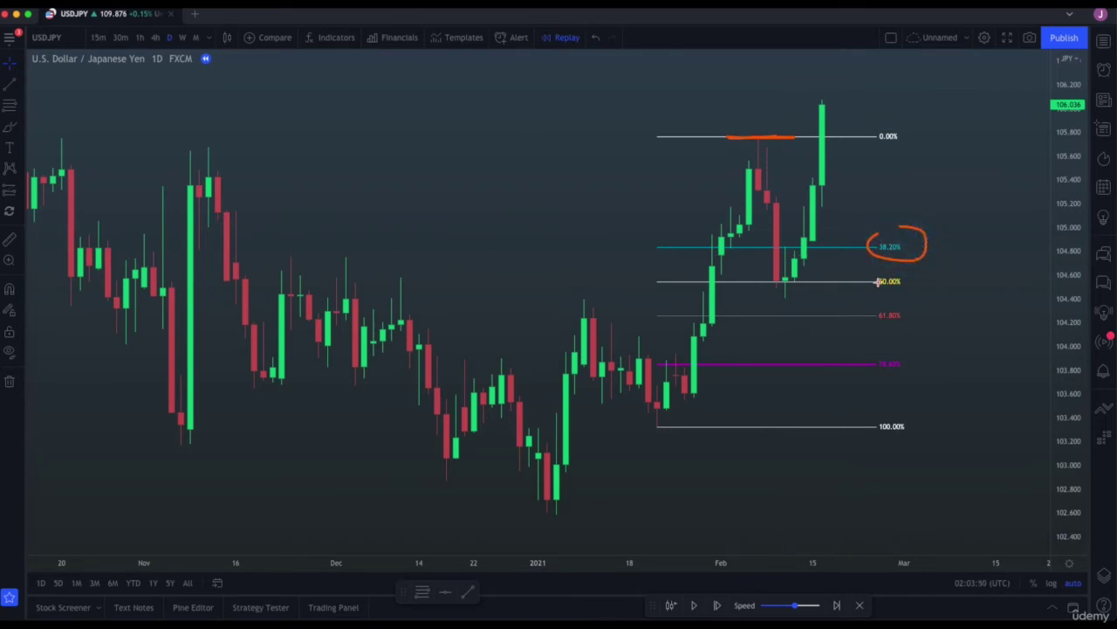
{"action": "mouse_move", "coordinate": [871, 284]}
{"action": "left_mouse_down"}
{"action": "mouse_move", "coordinate": [900, 297]}
{"action": "mouse_move", "coordinate": [882, 277]}
{"action": "left_mouse_up"}
- Annotate the 50% level back to November with a line and three arrows at the November–December highs, and clear all marks
{"action": "left_click_drag", "start_coordinate": [848, 287], "coordinate": [188, 290]}
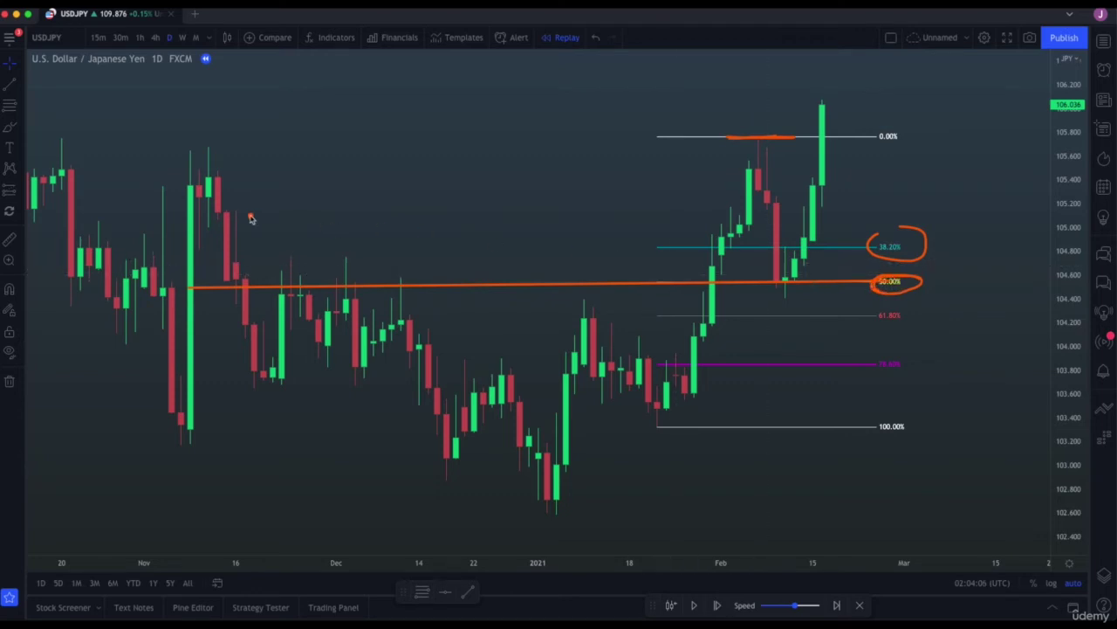
{"action": "left_click_drag", "start_coordinate": [250, 218], "coordinate": [278, 262]}
{"action": "left_click_drag", "start_coordinate": [304, 223], "coordinate": [332, 263]}
{"action": "left_click_drag", "start_coordinate": [363, 226], "coordinate": [385, 273]}
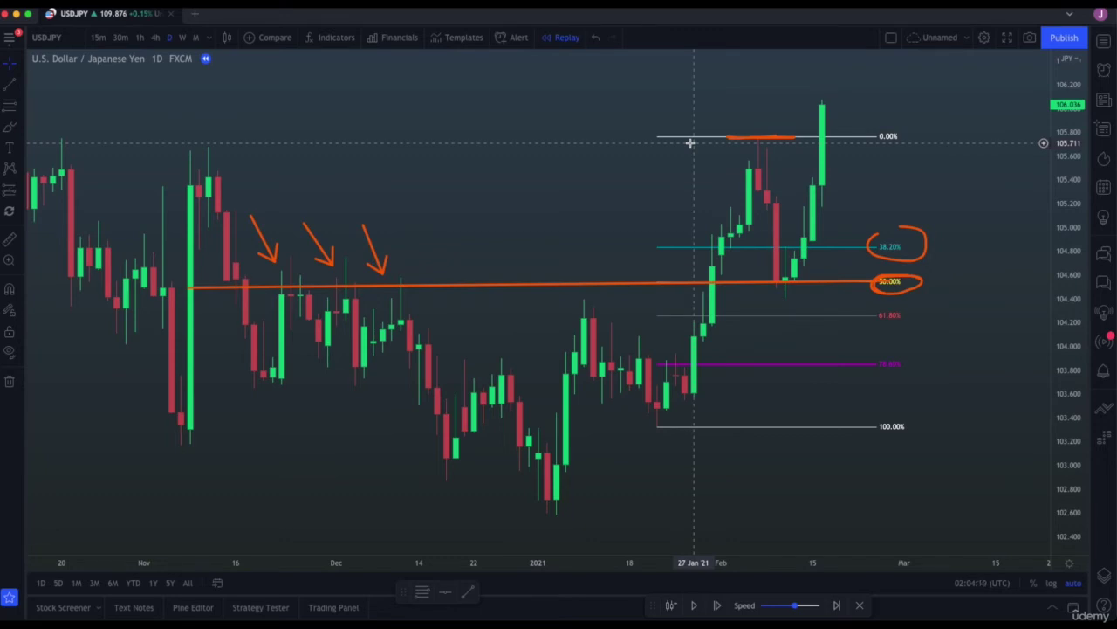
{"action": "key", "text": "Escape"}
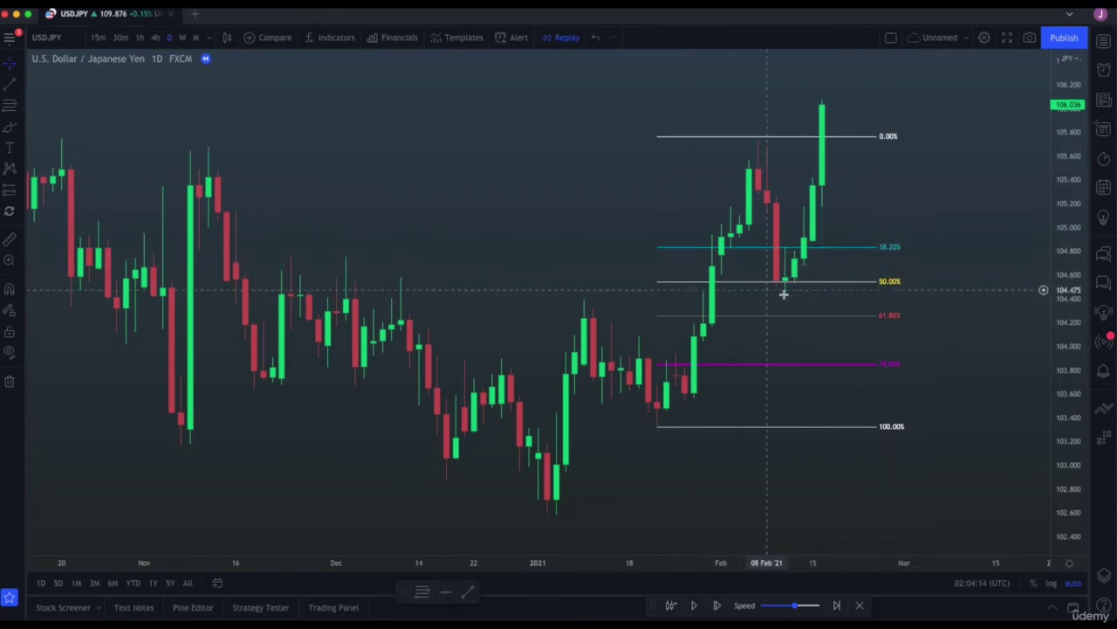
- Delete the Fibonacci retracement, then sketch a rising arrow under the uptrend and zigzag arrows projecting a pullback and rally from the latest candle
{"action": "left_click", "coordinate": [836, 247]}
{"action": "key", "text": "Delete"}
{"action": "key", "text": "alt+r"}
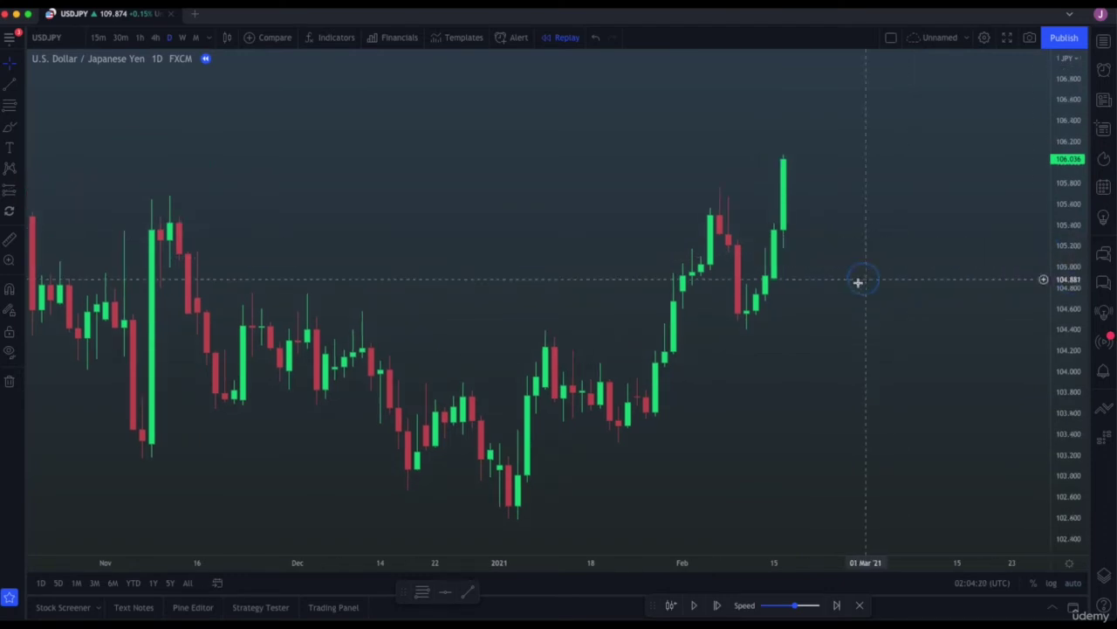
{"action": "left_click_drag", "start_coordinate": [623, 496], "coordinate": [856, 276]}
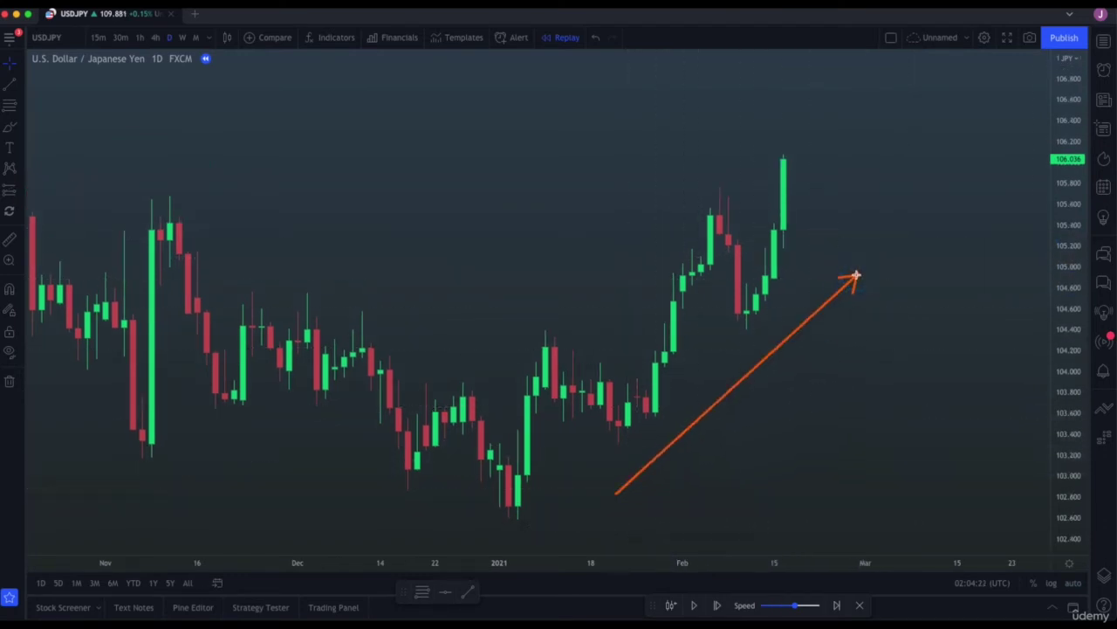
{"action": "mouse_move", "coordinate": [786, 155]}
{"action": "left_mouse_down"}
{"action": "mouse_move", "coordinate": [809, 205]}
{"action": "mouse_move", "coordinate": [830, 190]}
{"action": "mouse_move", "coordinate": [853, 231]}
{"action": "mouse_move", "coordinate": [918, 60]}
{"action": "left_mouse_up"}
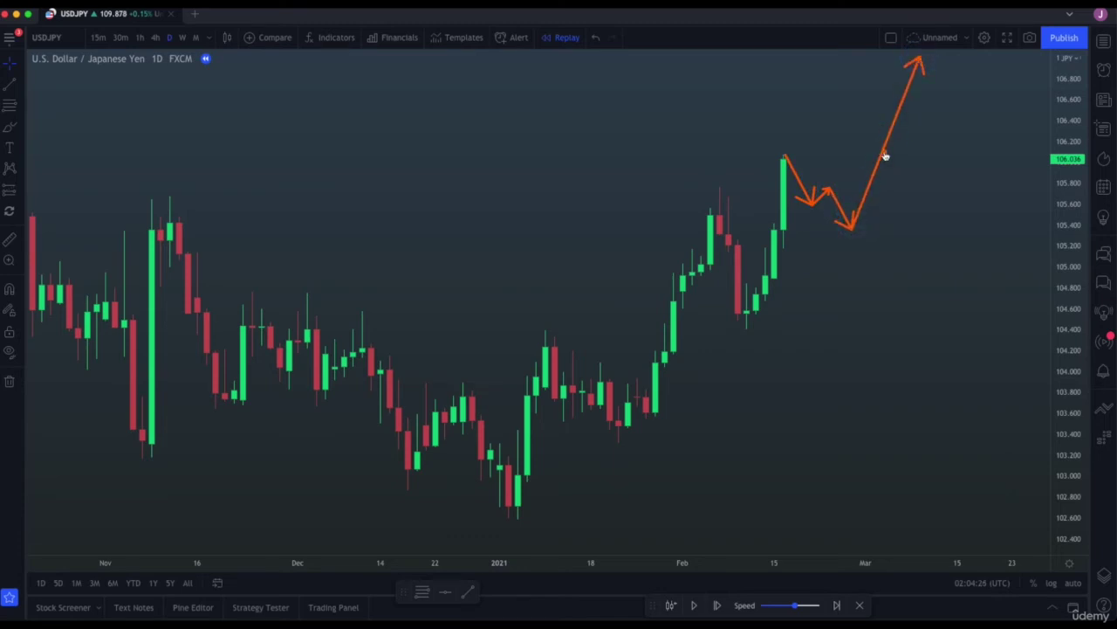
- Advance the replay two daily bars and draw a Fibonacci retracement from the 10 February low at 104.400 to the latest swing high
{"action": "left_click", "coordinate": [718, 606]}
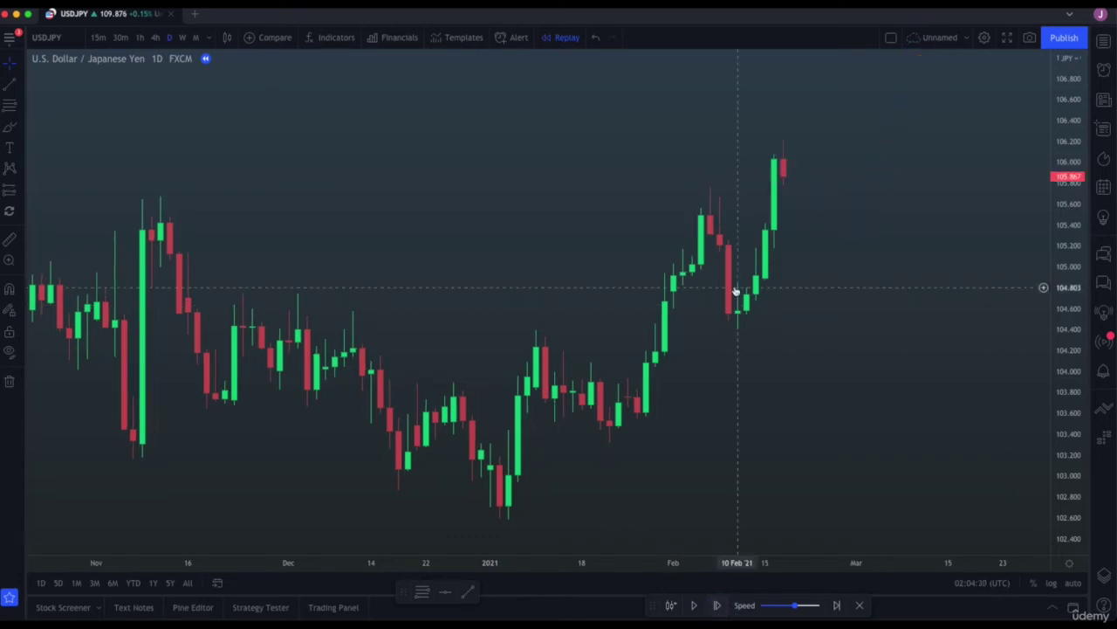
{"action": "left_click", "coordinate": [719, 605]}
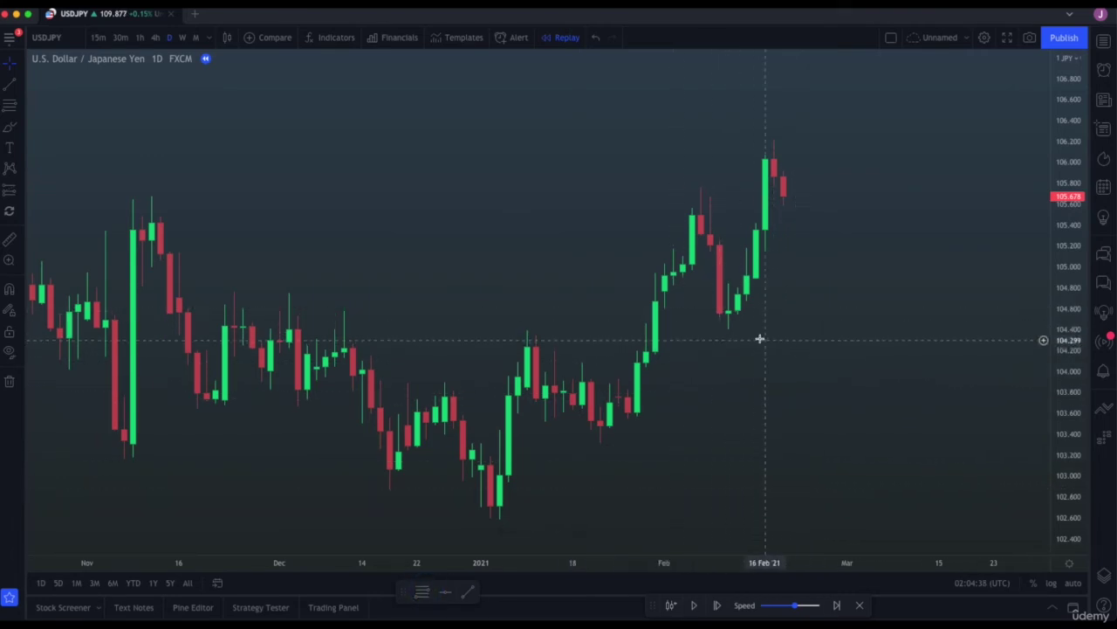
{"action": "key", "text": "alt+h"}
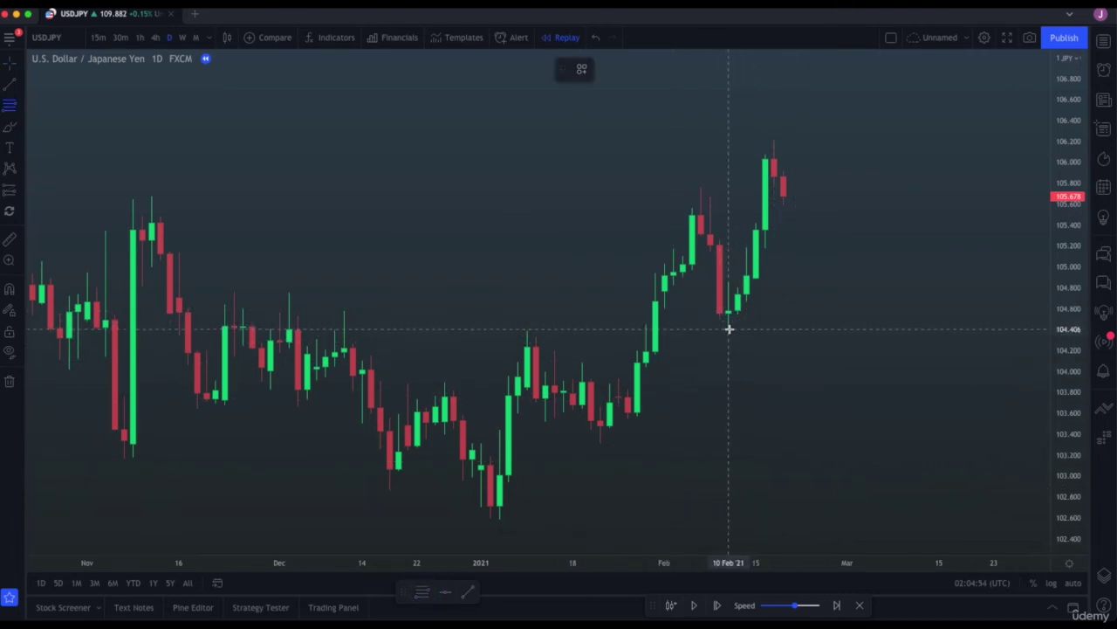
{"action": "left_click", "coordinate": [728, 329]}
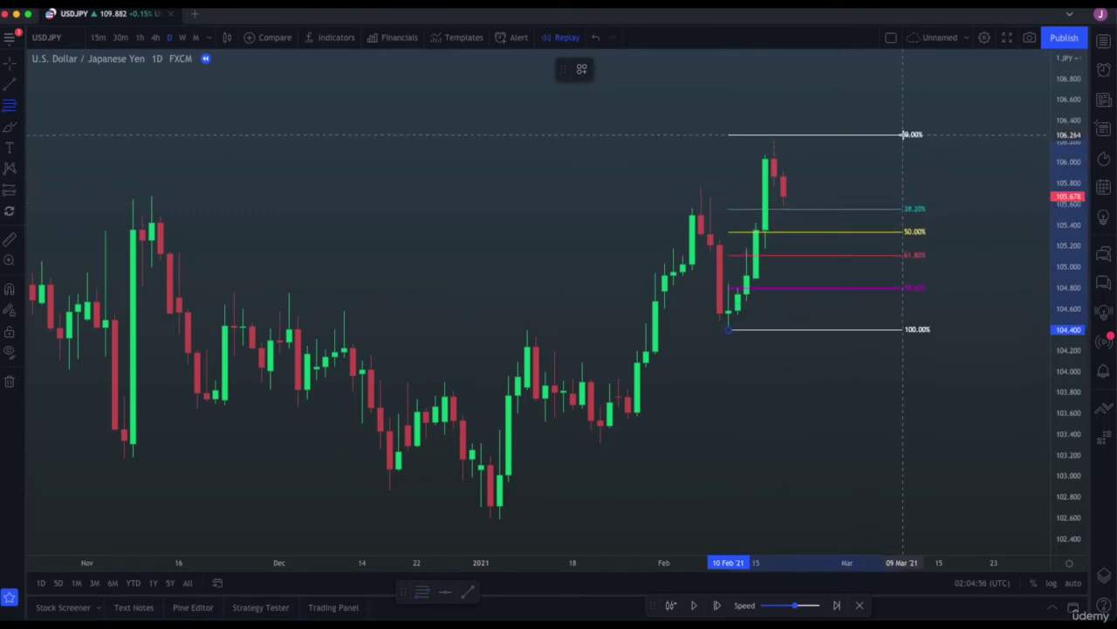
{"action": "left_click", "coordinate": [904, 138]}
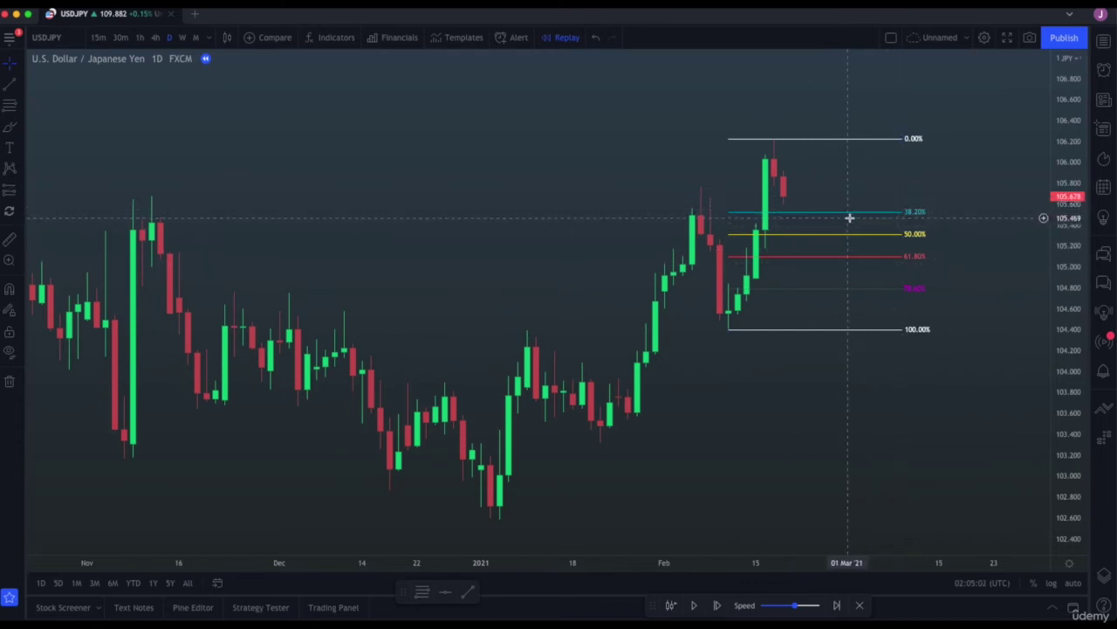
- Box the zone between the 38.2% and 78.6% levels ahead of price, clear it, and advance the replay two daily bars
{"action": "left_click_drag", "start_coordinate": [796, 217], "coordinate": [886, 289]}
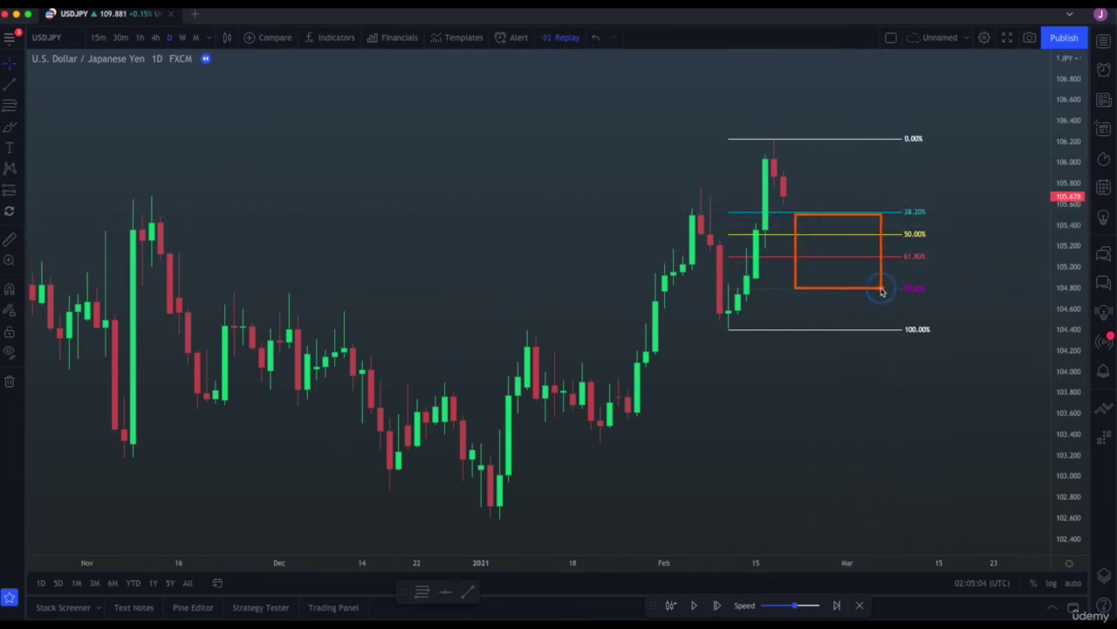
{"action": "left_click", "coordinate": [717, 605]}
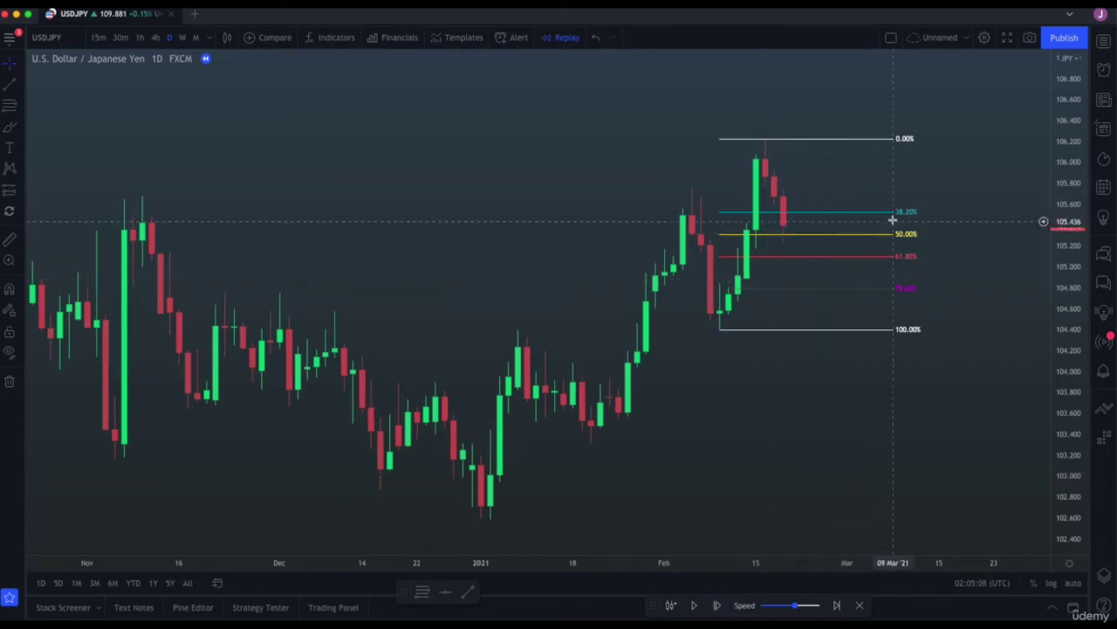
{"action": "left_click", "coordinate": [717, 605]}
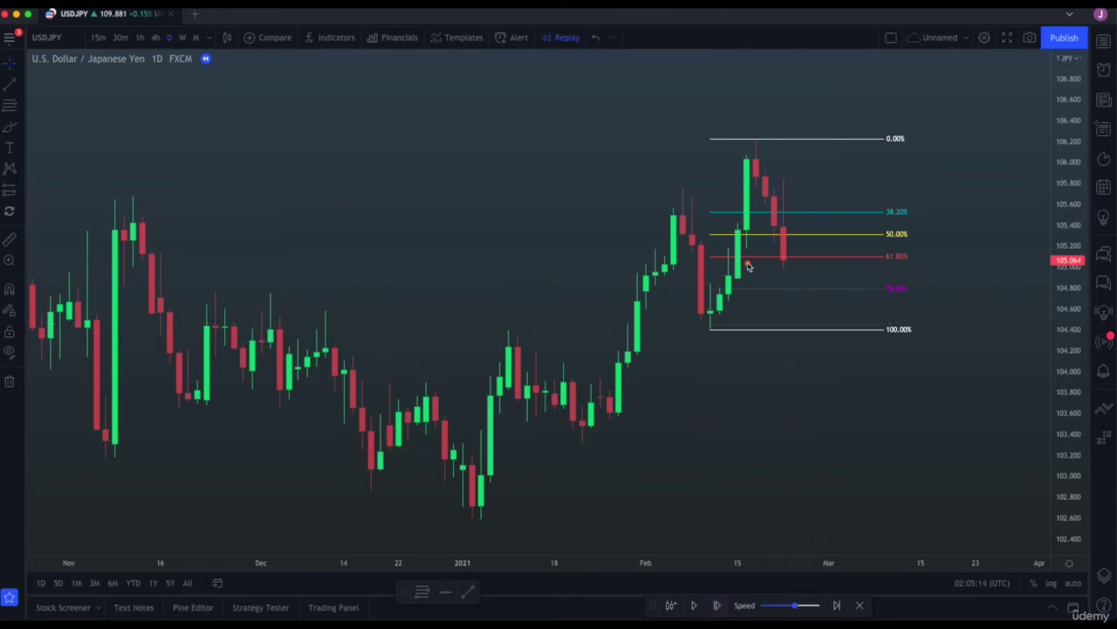
- Trace the 61.8% level under the newest candle, clear the mark, and advance the replay two more daily bars
{"action": "left_click_drag", "start_coordinate": [712, 256], "coordinate": [847, 256]}
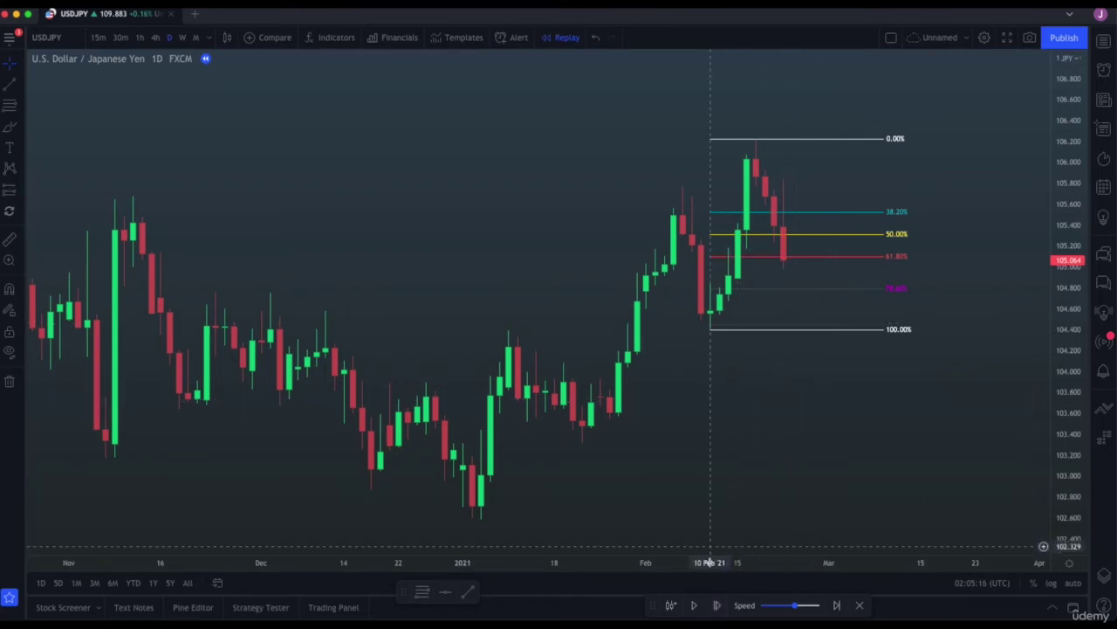
{"action": "left_click", "coordinate": [717, 605]}
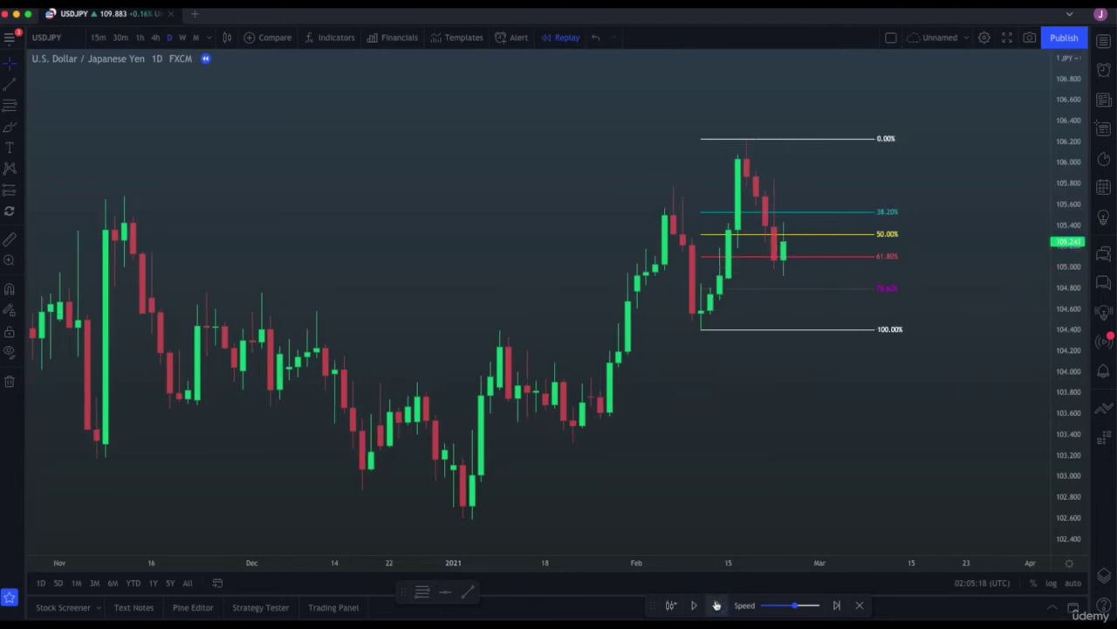
{"action": "left_click", "coordinate": [717, 605]}
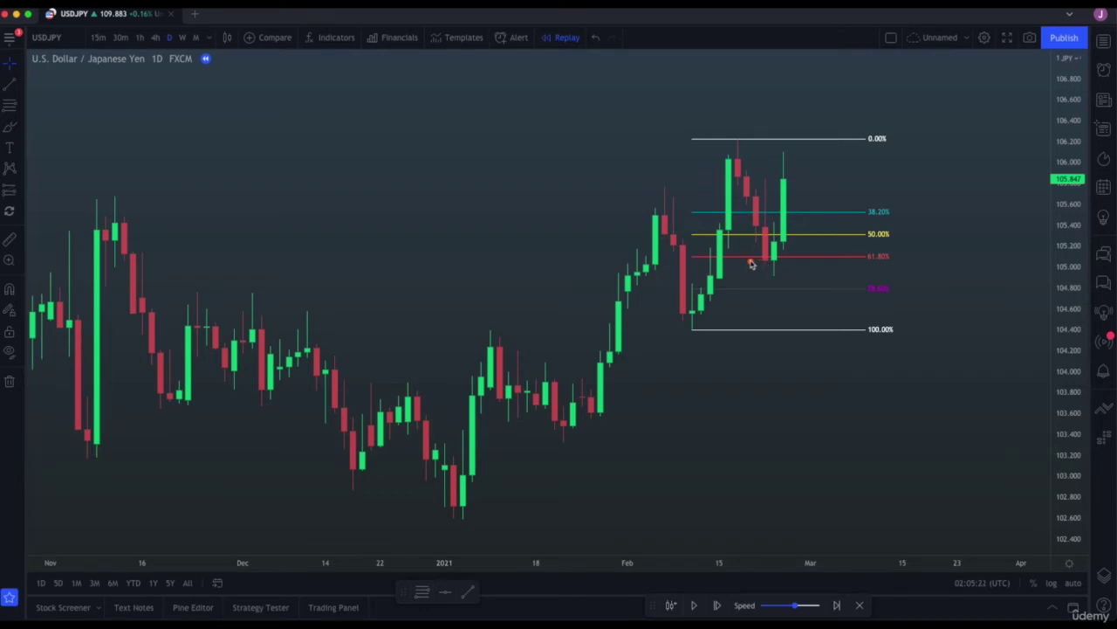
- Underline the 61.8% level and mark the bounce from it, clear the marks, and step the replay past the prior high
{"action": "left_click_drag", "start_coordinate": [685, 259], "coordinate": [897, 258]}
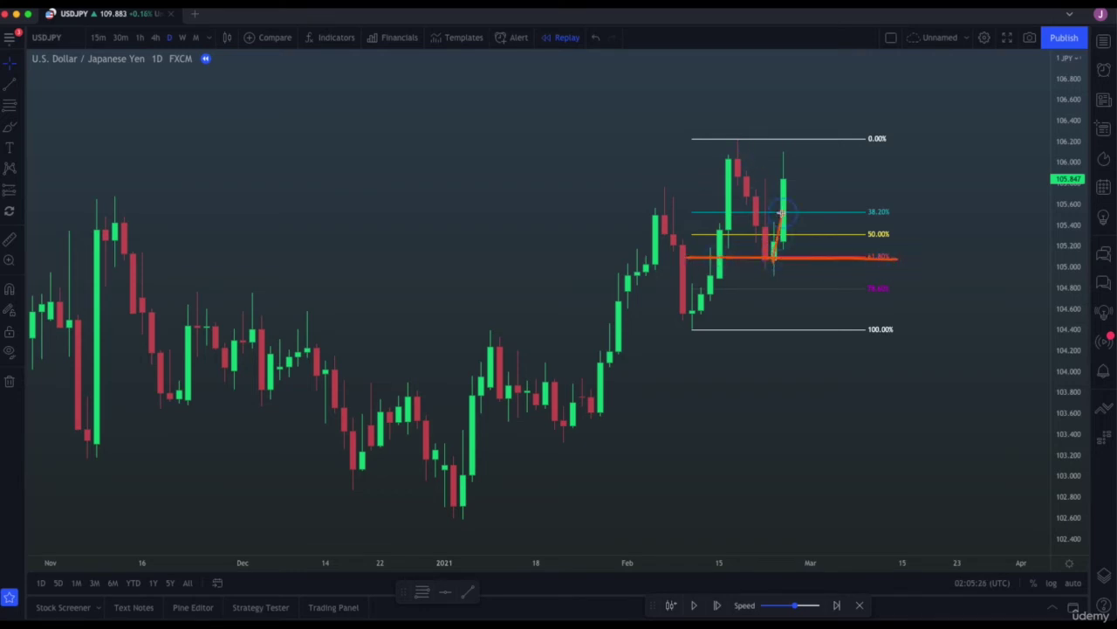
{"action": "left_click", "coordinate": [717, 605]}
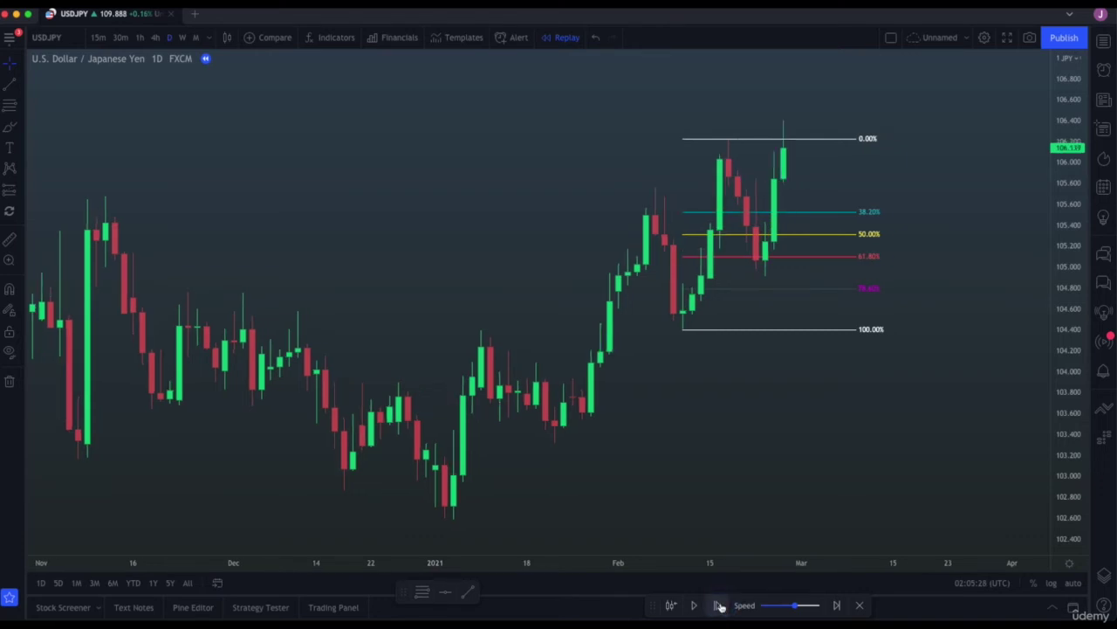
{"action": "left_click", "coordinate": [716, 605]}
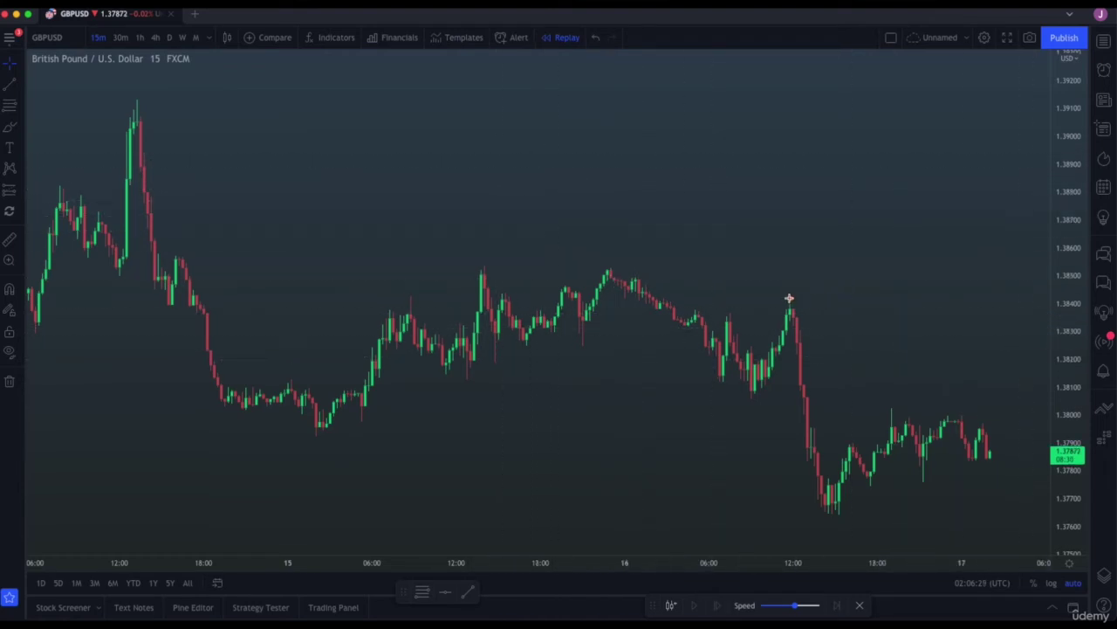
- On the GBPUSD 15-minute chart, mark the 16 September drop with an arrow and the rising pullback with two parallel arrows, and clear them
{"action": "mouse_move", "coordinate": [789, 298]}
{"action": "left_mouse_down"}
{"action": "mouse_move", "coordinate": [829, 523]}
{"action": "mouse_move", "coordinate": [960, 484]}
{"action": "left_mouse_up"}
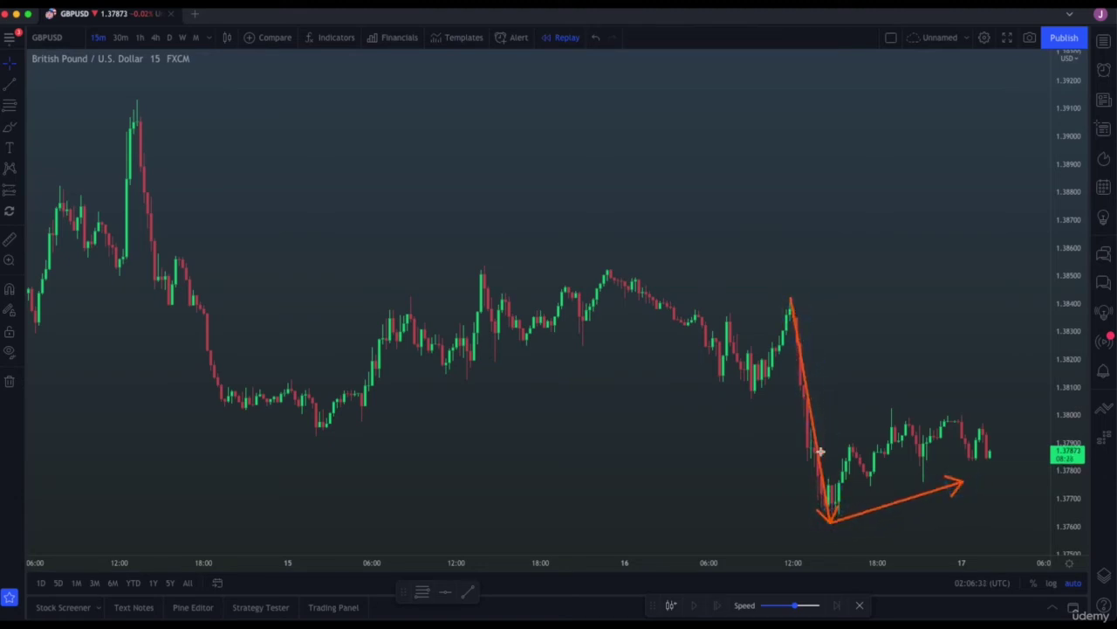
{"action": "left_click_drag", "start_coordinate": [818, 452], "coordinate": [955, 409]}
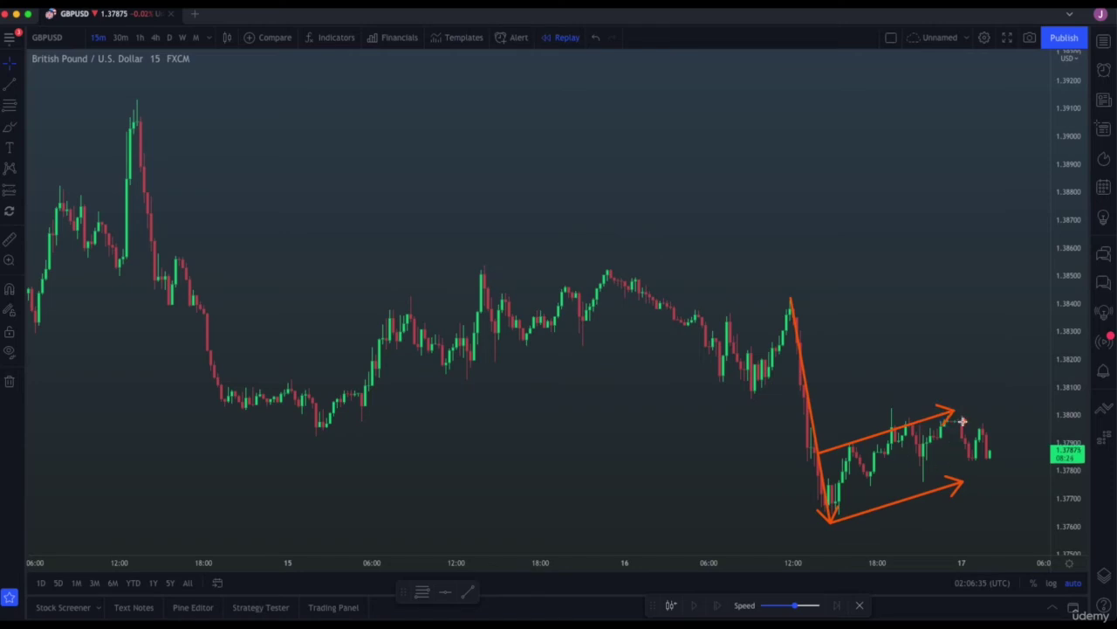
{"action": "key", "text": "ctrl+alt+h"}
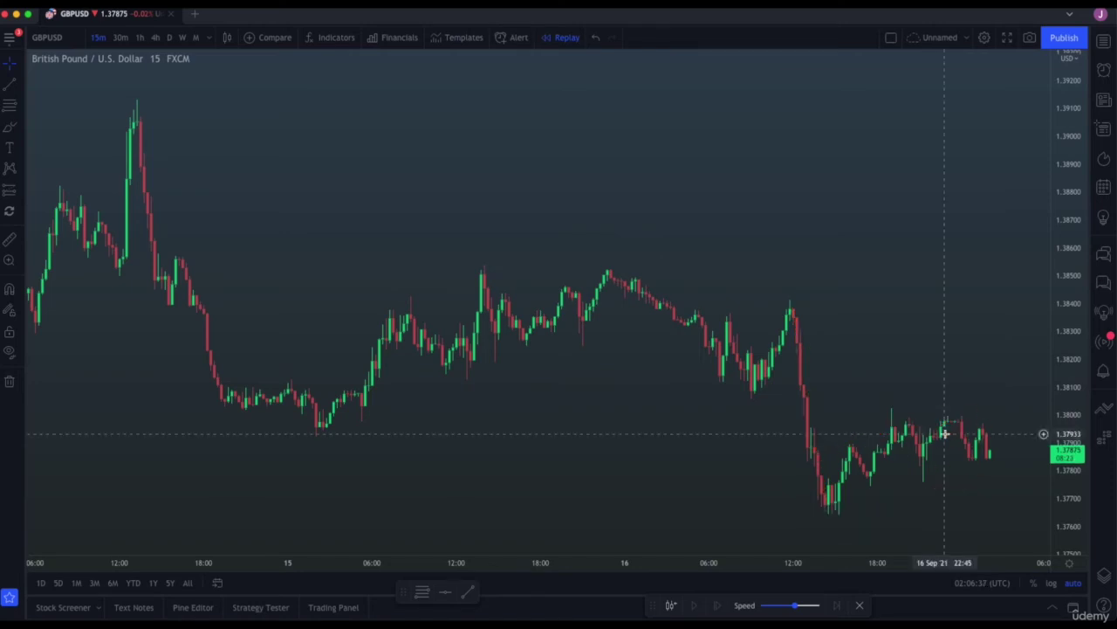
- Circle the upward-sloping consolidation after the 16 September drop and remove the circle
{"action": "left_click_drag", "start_coordinate": [877, 360], "coordinate": [859, 359]}
{"action": "scroll", "coordinate": [859, 360], "scroll_direction": "right", "scroll_amount": 5}
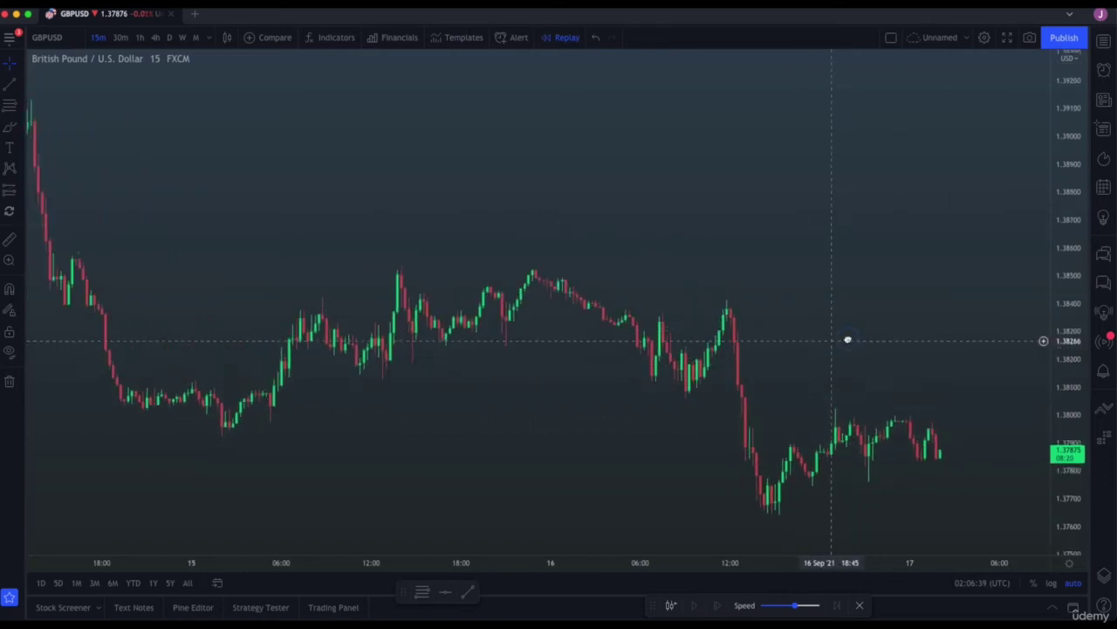
{"action": "scroll", "coordinate": [848, 337], "scroll_direction": "left", "scroll_amount": 3}
{"action": "mouse_move", "coordinate": [966, 407]}
{"action": "left_mouse_down"}
{"action": "mouse_move", "coordinate": [794, 461]}
{"action": "mouse_move", "coordinate": [945, 514]}
{"action": "mouse_move", "coordinate": [948, 407]}
{"action": "left_mouse_up"}
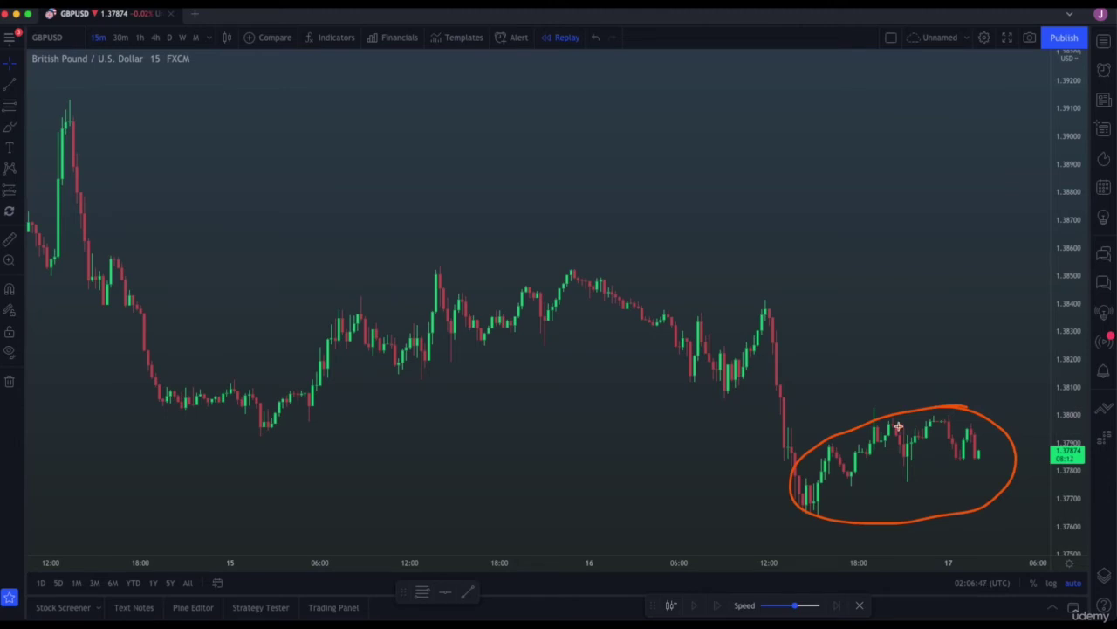
{"action": "key", "text": "ctrl+z"}
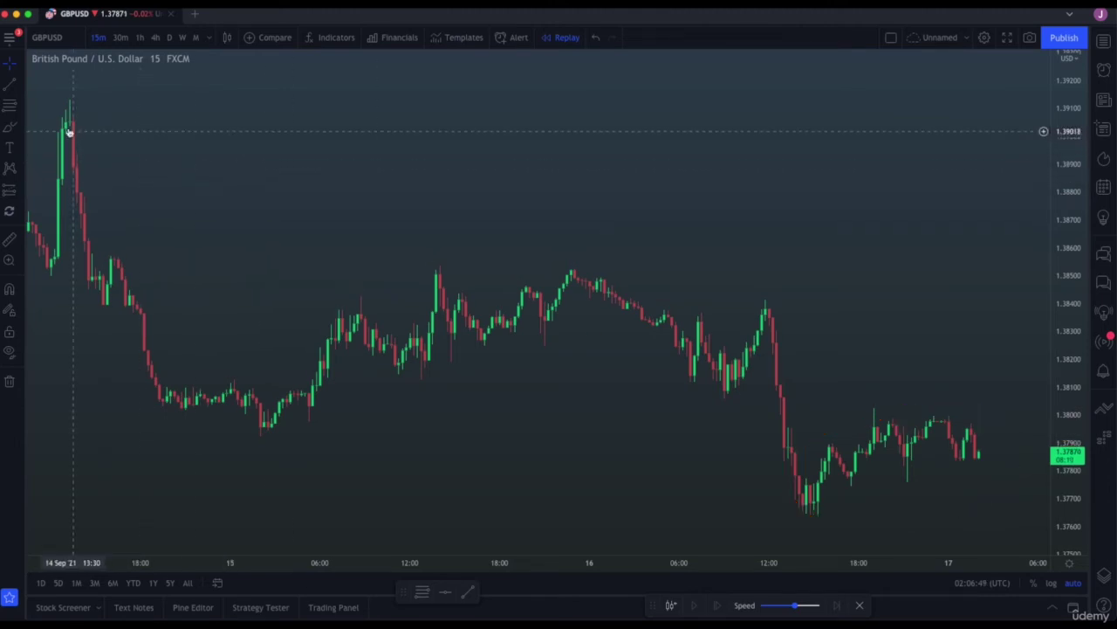
- Draw a Fibonacci retracement from the 16 September 11:45 swing high at 1.38418 to the swing low, extending the levels past the current price
{"action": "left_click", "coordinate": [9, 105]}
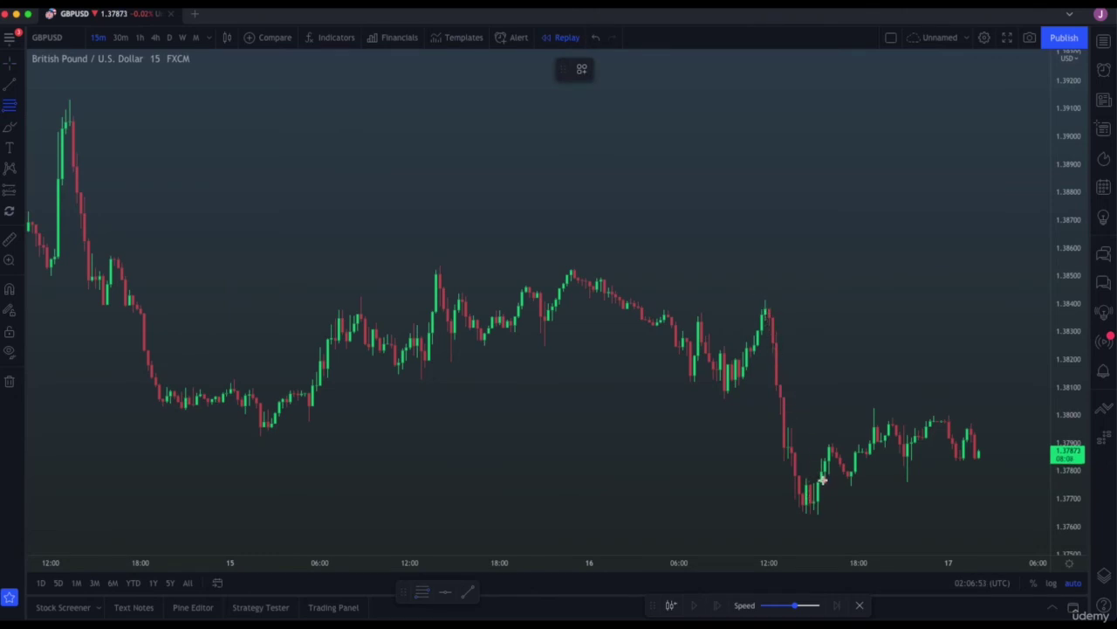
{"action": "left_click", "coordinate": [766, 299]}
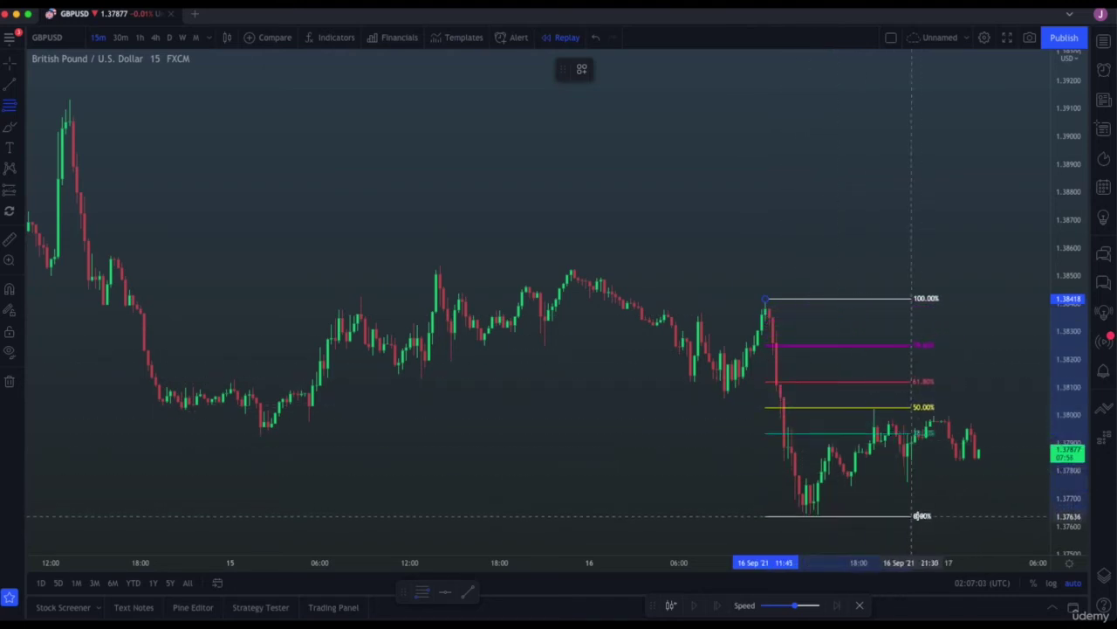
{"action": "left_click", "coordinate": [1007, 513]}
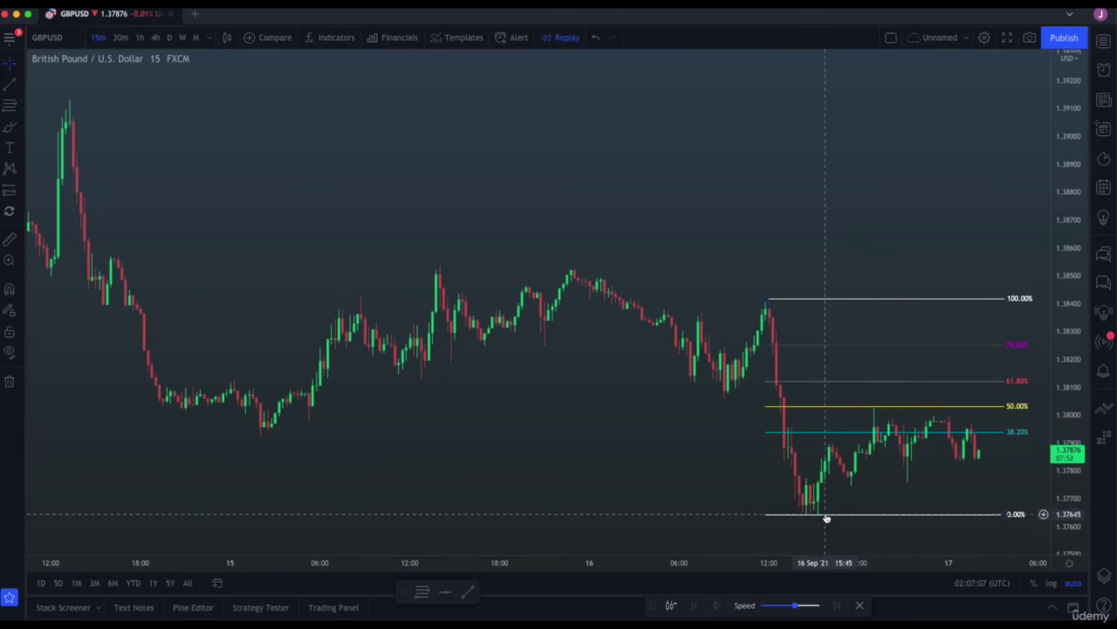
- Mark price at the 38.2% and 50% levels, extend the 50% level back across the prior structure, and clear the marks
{"action": "left_click", "coordinate": [893, 435]}
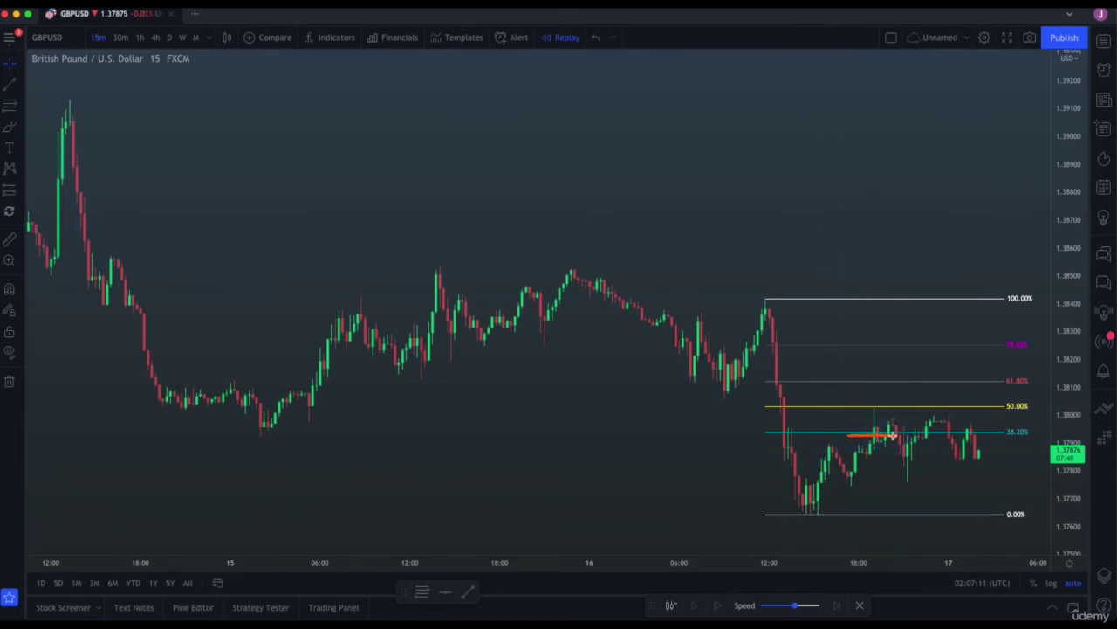
{"action": "left_click_drag", "start_coordinate": [867, 408], "coordinate": [885, 408]}
{"action": "left_click", "coordinate": [875, 408]}
{"action": "mouse_move", "coordinate": [1017, 406]}
{"action": "left_mouse_down"}
{"action": "mouse_move", "coordinate": [157, 408]}
{"action": "mouse_move", "coordinate": [174, 424]}
{"action": "mouse_move", "coordinate": [345, 403]}
{"action": "mouse_move", "coordinate": [161, 403]}
{"action": "left_mouse_up"}
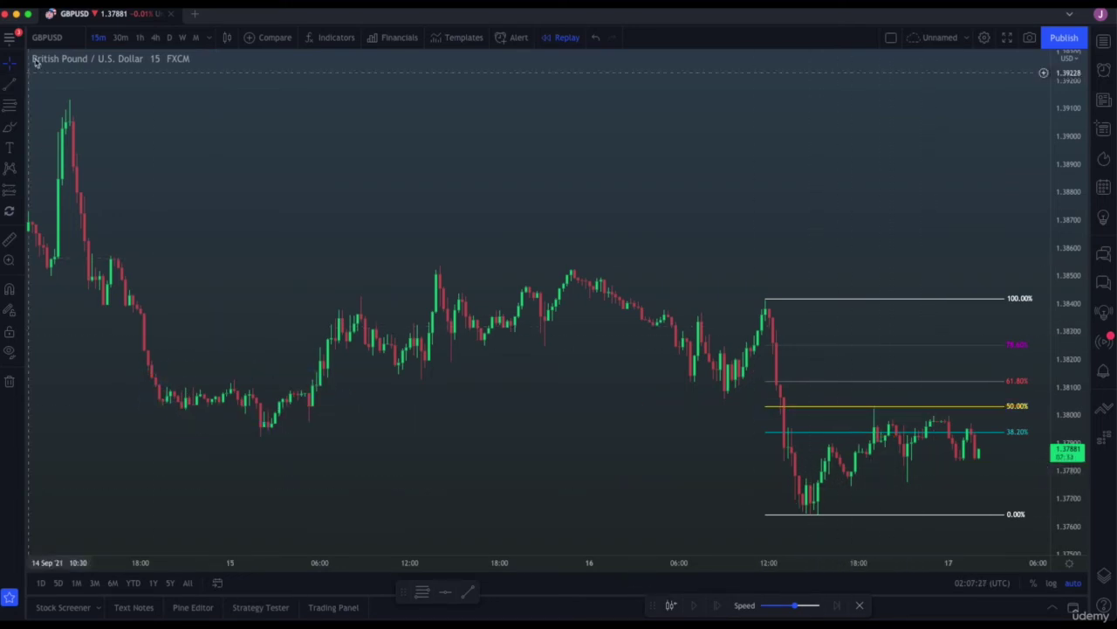
- Draw a rising trend line under the pullback lows and place a parallel copy along the highs to form a channel
{"action": "left_click", "coordinate": [10, 83]}
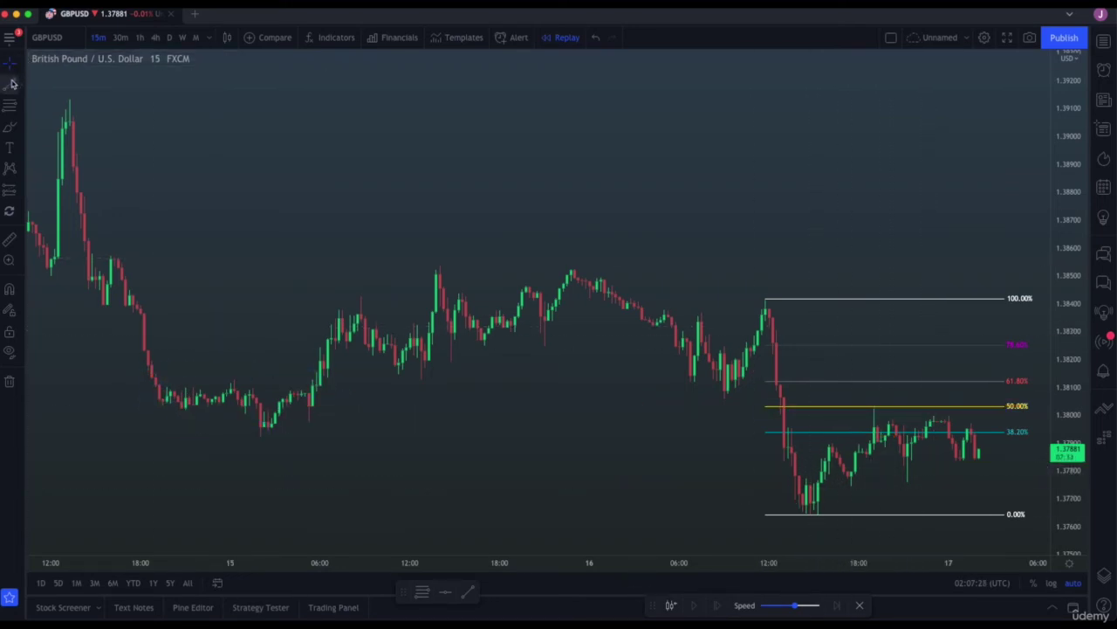
{"action": "left_click", "coordinate": [811, 508]}
{"action": "left_click", "coordinate": [1012, 450]}
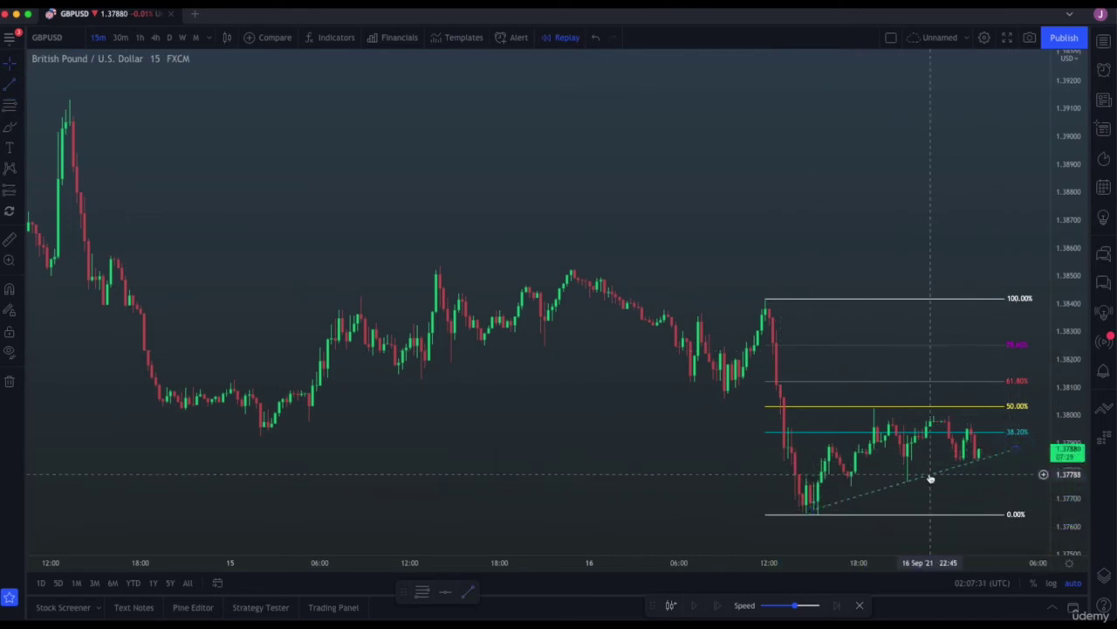
{"action": "left_click_drag", "start_coordinate": [928, 474], "coordinate": [902, 410]}
{"action": "left_click", "coordinate": [917, 375]}
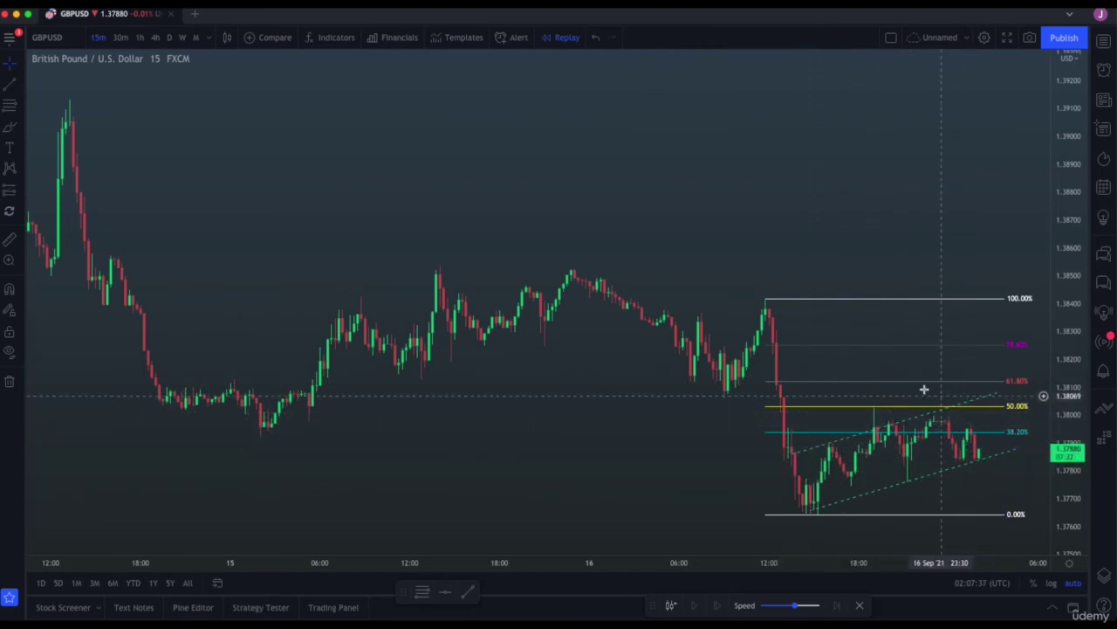
- Sketch an arrow from the current price down through the lower channel line to below the 0% level
{"action": "scroll", "coordinate": [973, 471], "scroll_direction": "up", "scroll_amount": 5}
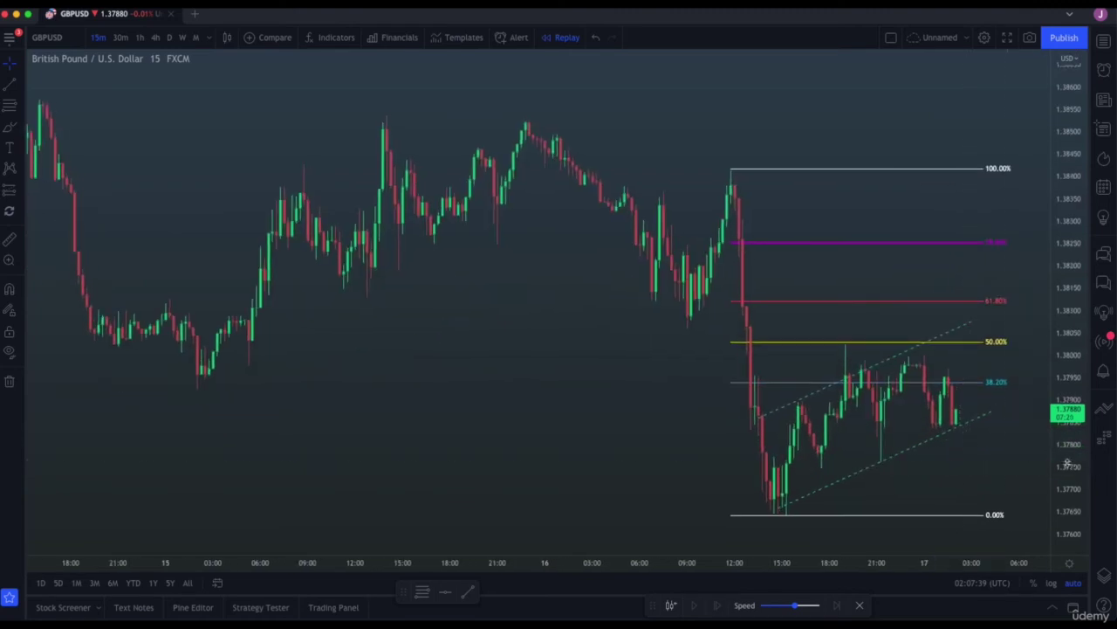
{"action": "scroll", "coordinate": [1006, 460], "scroll_direction": "up", "scroll_amount": 4}
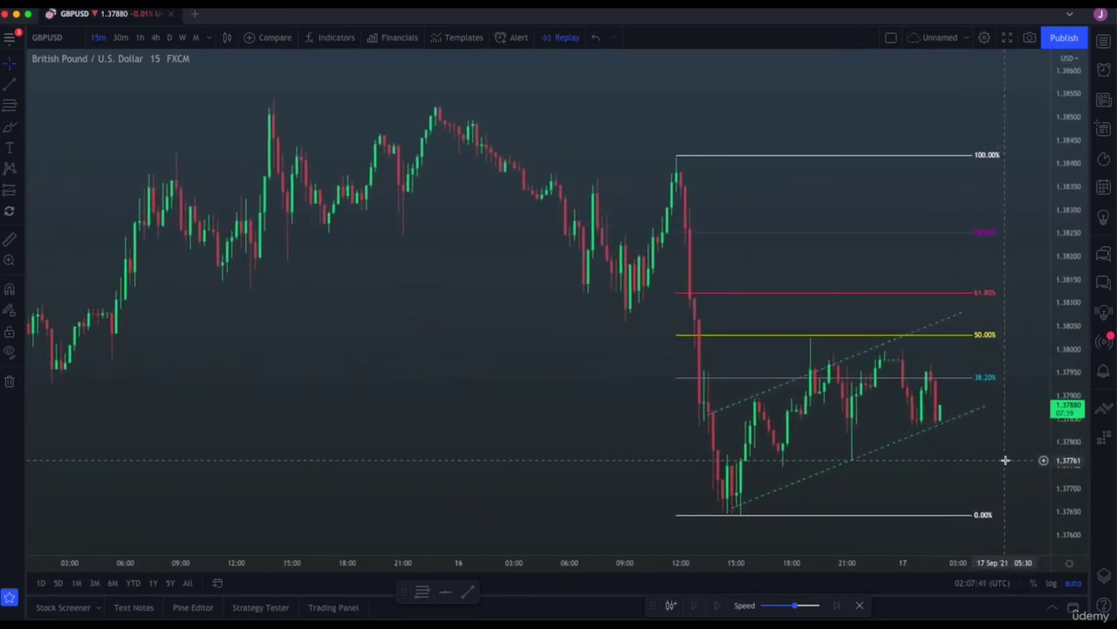
{"action": "scroll", "coordinate": [1006, 460], "scroll_direction": "up", "scroll_amount": 4}
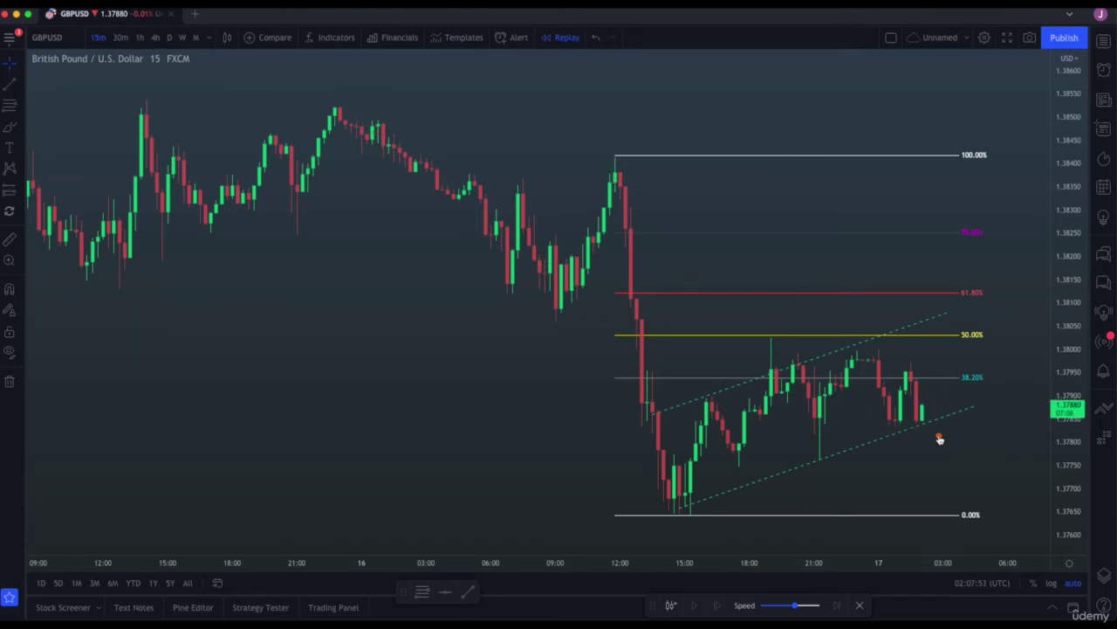
{"action": "left_click_drag", "start_coordinate": [943, 401], "coordinate": [982, 461]}
{"action": "left_click_drag", "start_coordinate": [1010, 539], "coordinate": [1010, 545]}
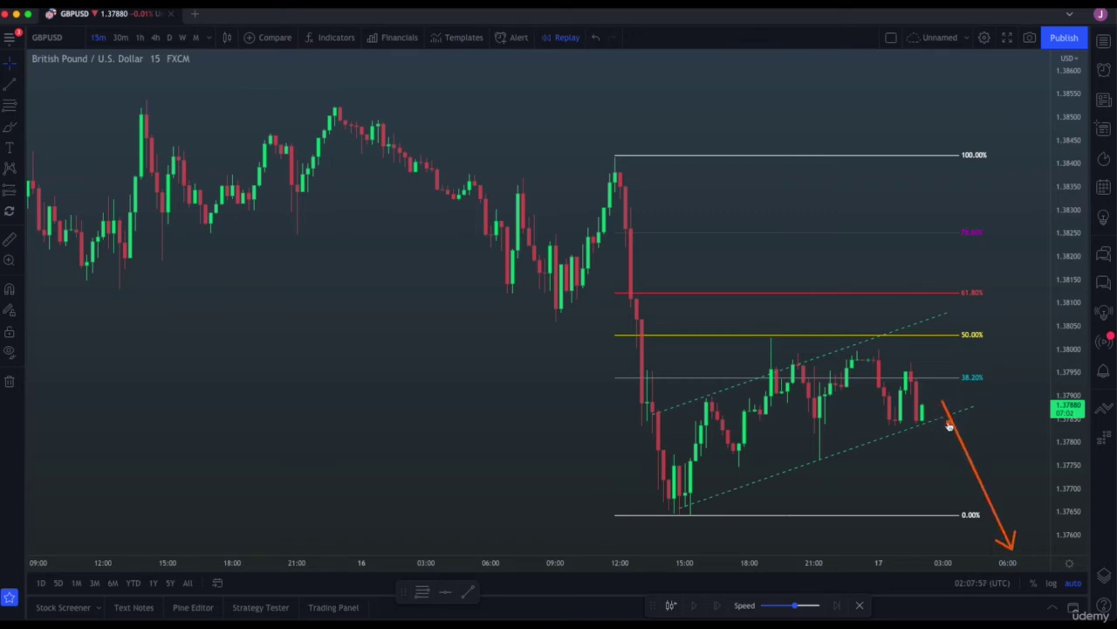
- Replace the arrow sketch with a circle around the 38.2% label and a mark back across the prior structure near the 50% level
{"action": "key", "text": "Delete"}
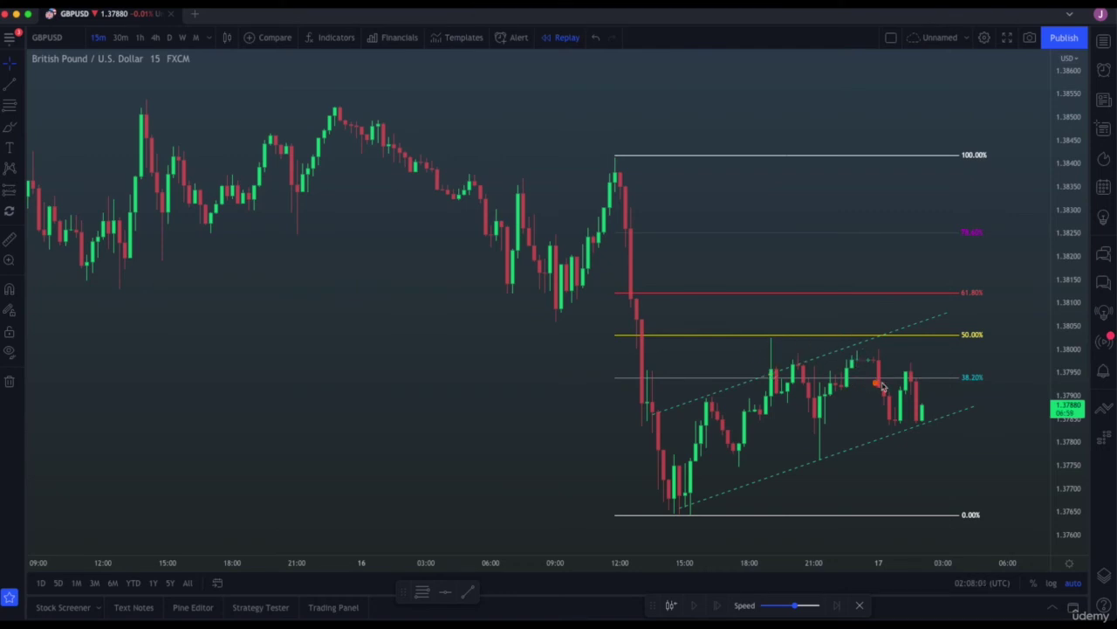
{"action": "mouse_move", "coordinate": [1008, 371]}
{"action": "left_mouse_down"}
{"action": "mouse_move", "coordinate": [930, 373]}
{"action": "mouse_move", "coordinate": [985, 362]}
{"action": "left_mouse_up"}
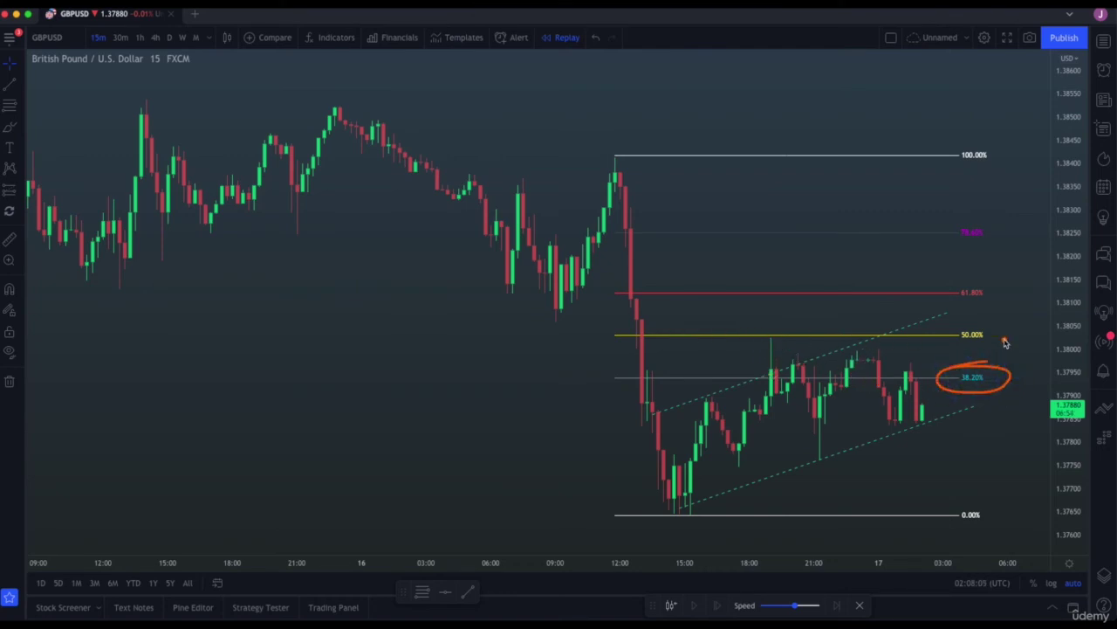
{"action": "left_click_drag", "start_coordinate": [1004, 341], "coordinate": [458, 325]}
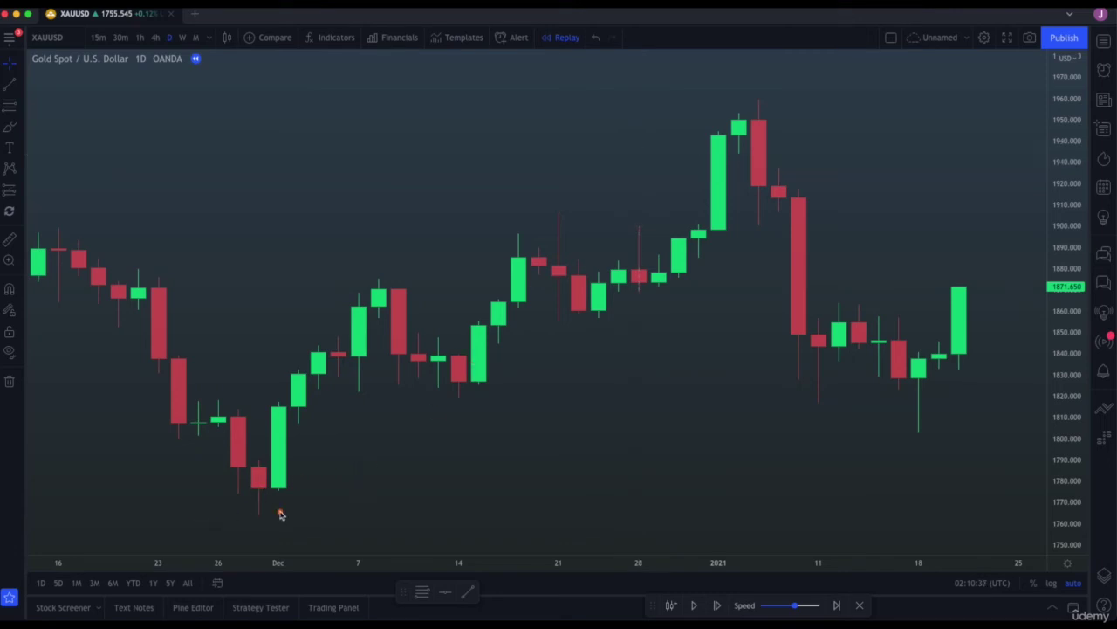
- Trace the gold daily swings from the late-November low through the January drop, line the last swing low, and label HL and LL
{"action": "left_click_drag", "start_coordinate": [172, 509], "coordinate": [329, 511]}
{"action": "mouse_move", "coordinate": [258, 514]}
{"action": "left_mouse_down"}
{"action": "mouse_move", "coordinate": [381, 274]}
{"action": "mouse_move", "coordinate": [458, 398]}
{"action": "mouse_move", "coordinate": [563, 210]}
{"action": "mouse_move", "coordinate": [574, 317]}
{"action": "mouse_move", "coordinate": [661, 250]}
{"action": "mouse_move", "coordinate": [756, 92]}
{"action": "mouse_move", "coordinate": [810, 408]}
{"action": "left_mouse_up"}
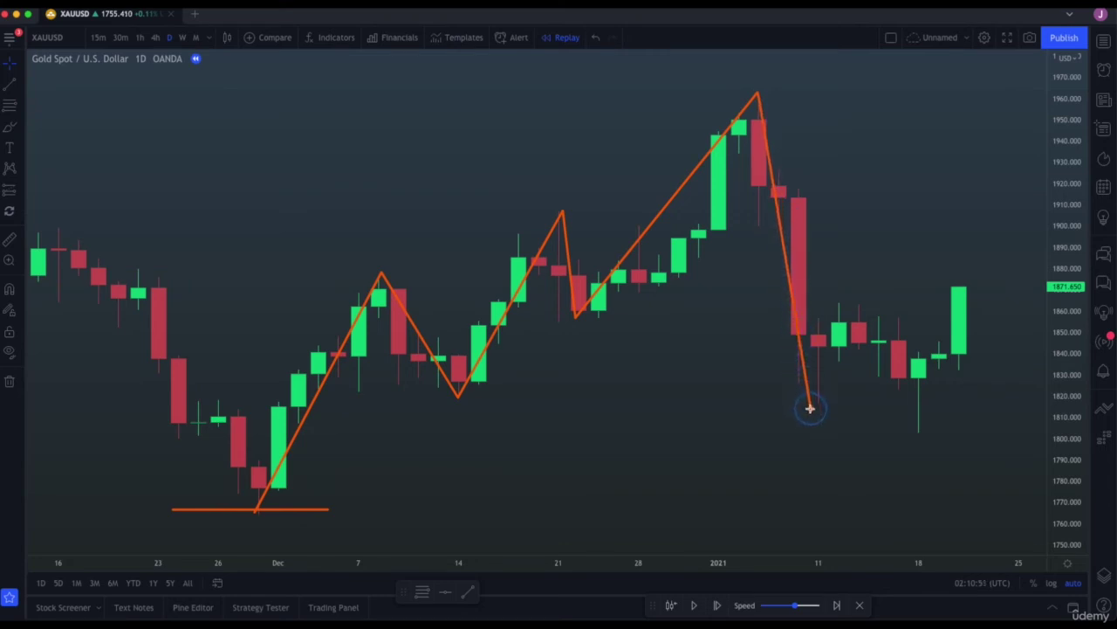
{"action": "left_click_drag", "start_coordinate": [470, 324], "coordinate": [798, 322]}
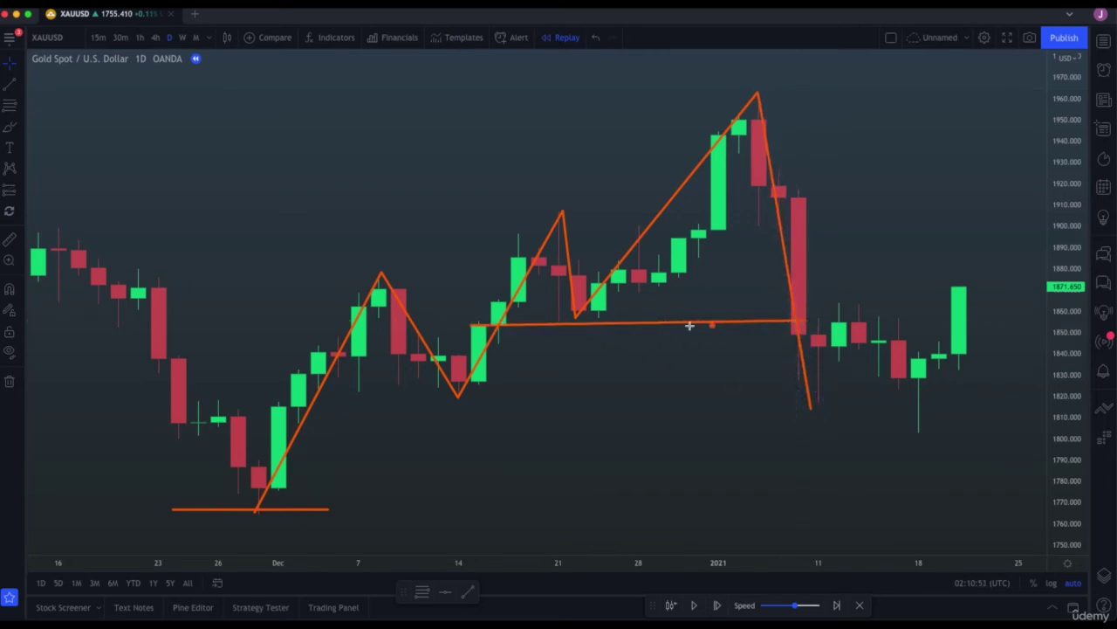
{"action": "left_click_drag", "start_coordinate": [569, 348], "coordinate": [625, 345]}
{"action": "mouse_move", "coordinate": [808, 417]}
{"action": "left_mouse_down"}
{"action": "mouse_move", "coordinate": [822, 441]}
{"action": "mouse_move", "coordinate": [844, 433]}
{"action": "left_mouse_up"}
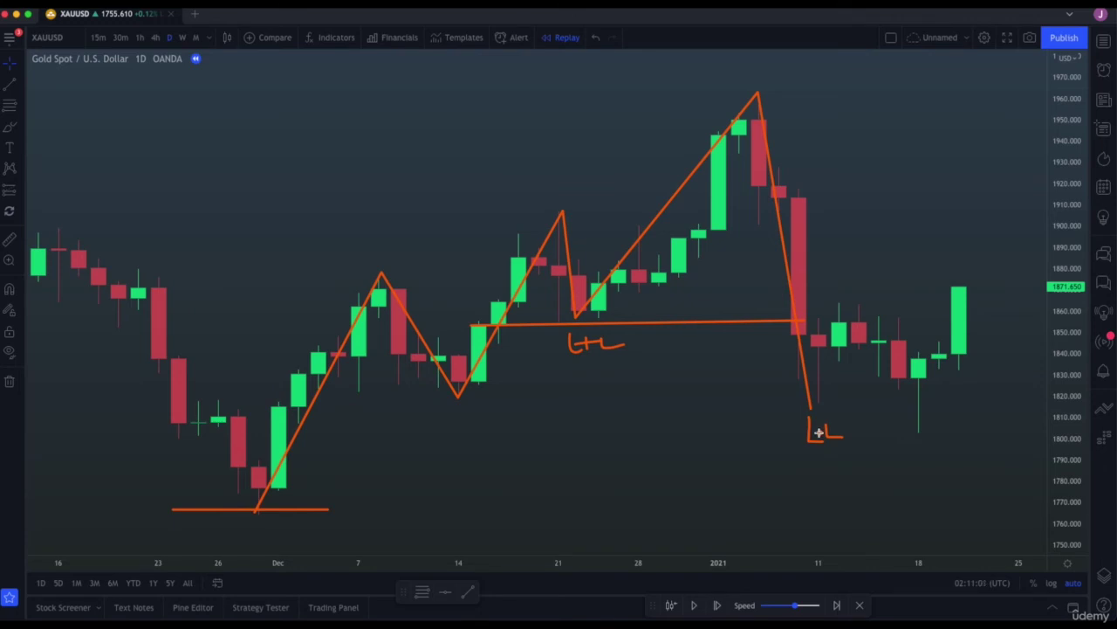
- Clear the swing sketches, write LH above the latest 20 January candle, and erase that label
{"action": "key", "text": "ctrl+alt+h"}
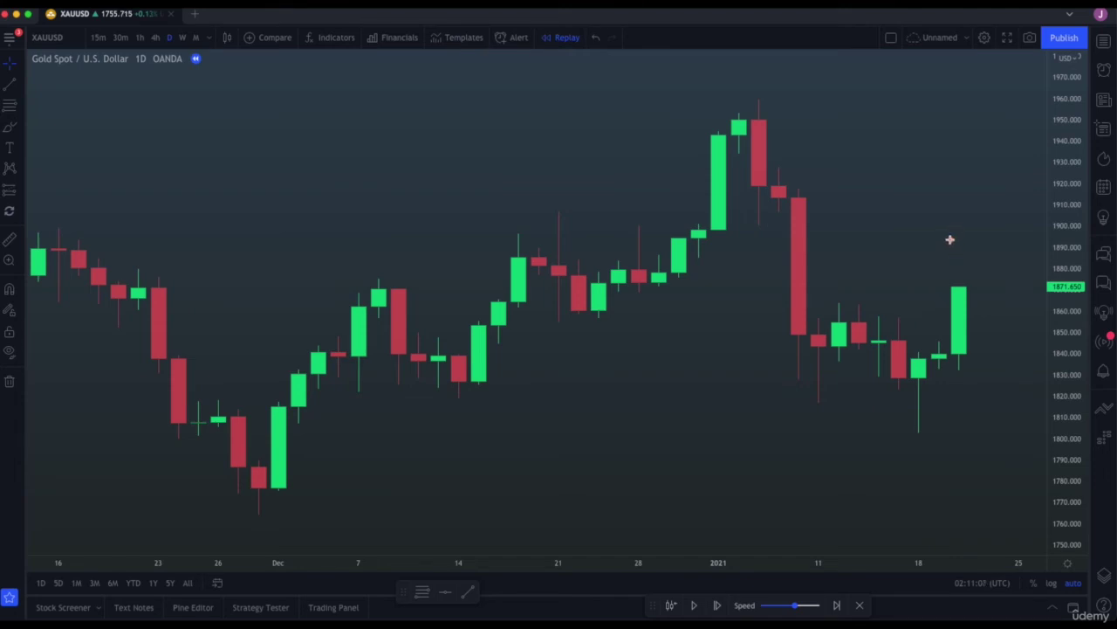
{"action": "mouse_move", "coordinate": [949, 240]}
{"action": "left_mouse_down"}
{"action": "mouse_move", "coordinate": [964, 256]}
{"action": "mouse_move", "coordinate": [976, 248]}
{"action": "left_mouse_up"}
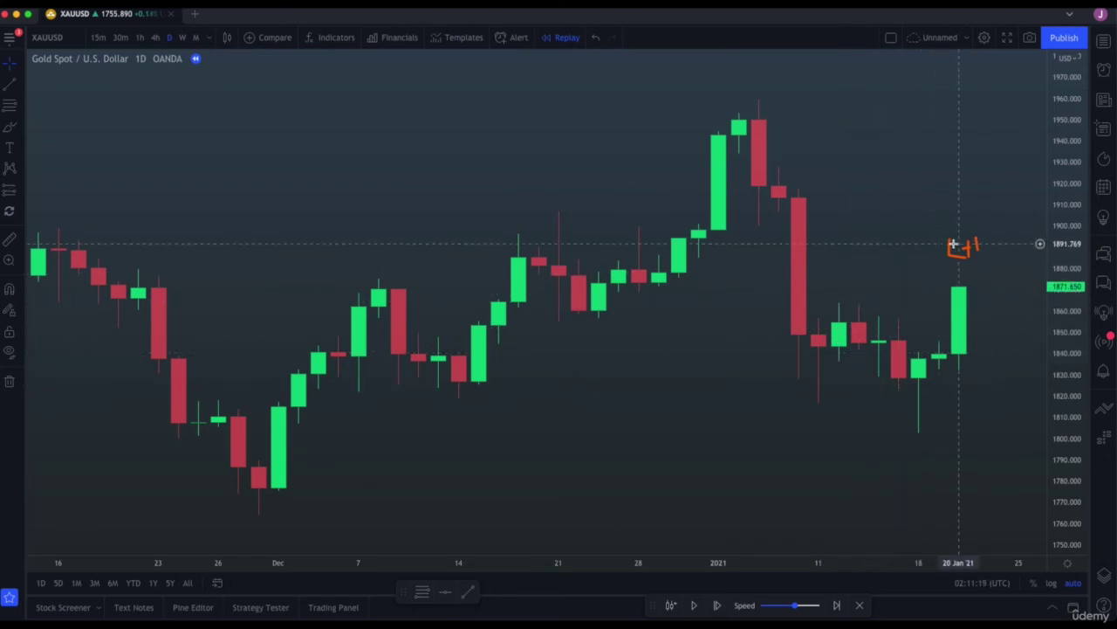
{"action": "key", "text": "ctrl+z"}
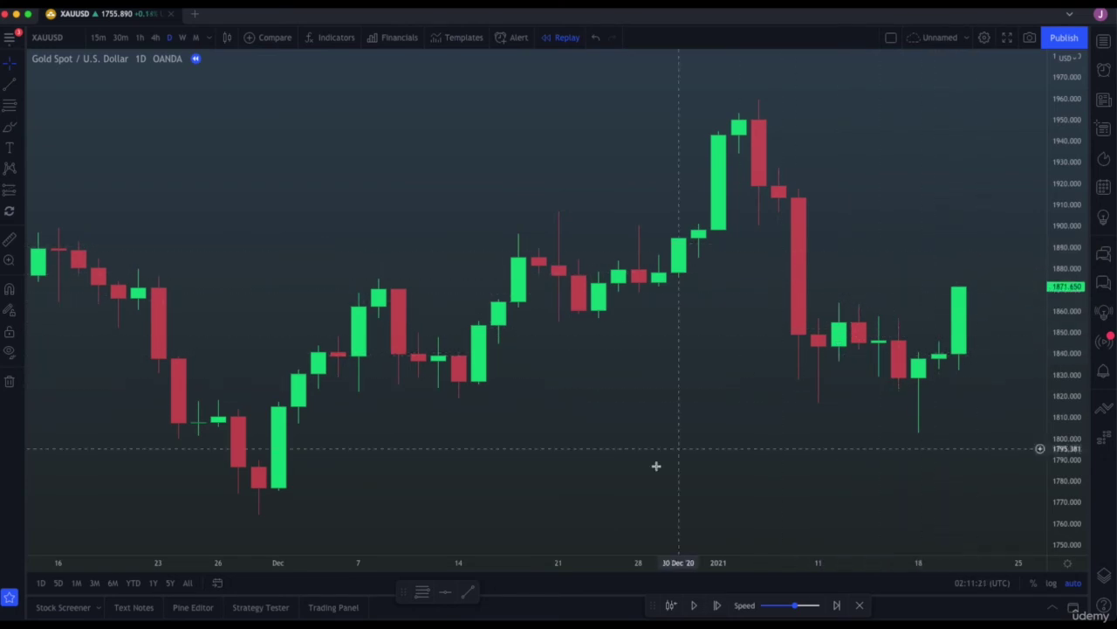
{"action": "left_click_drag", "start_coordinate": [966, 279], "coordinate": [968, 281]}
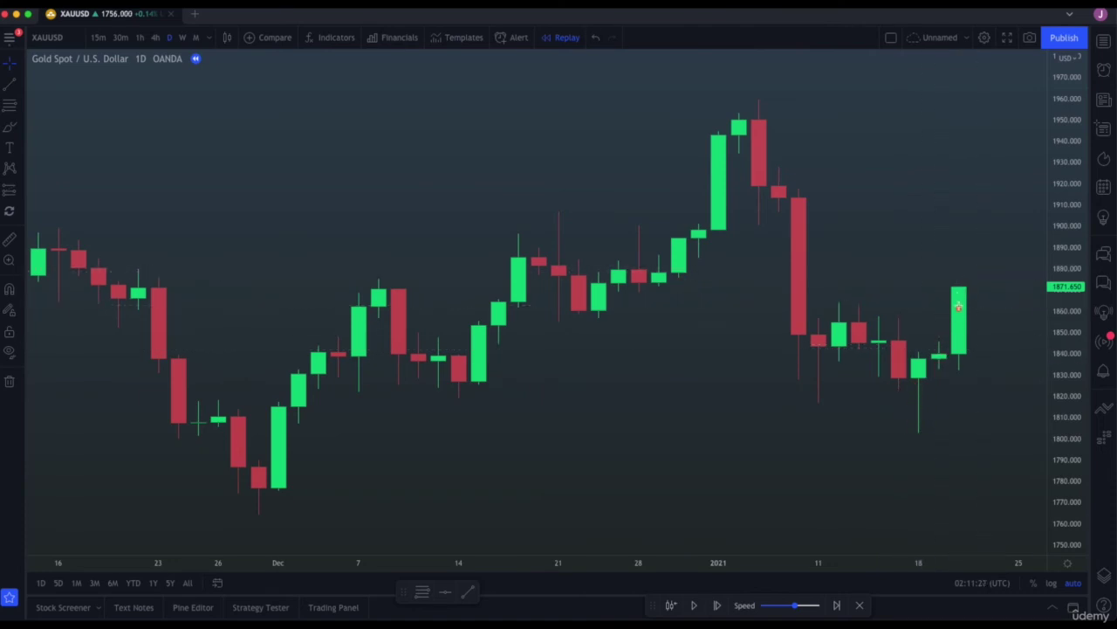
- Draw a Fibonacci retracement from the 6 January 2021 swing high at 1959.792 to the January swing low, extending just past the latest candle
{"action": "left_click", "coordinate": [423, 592]}
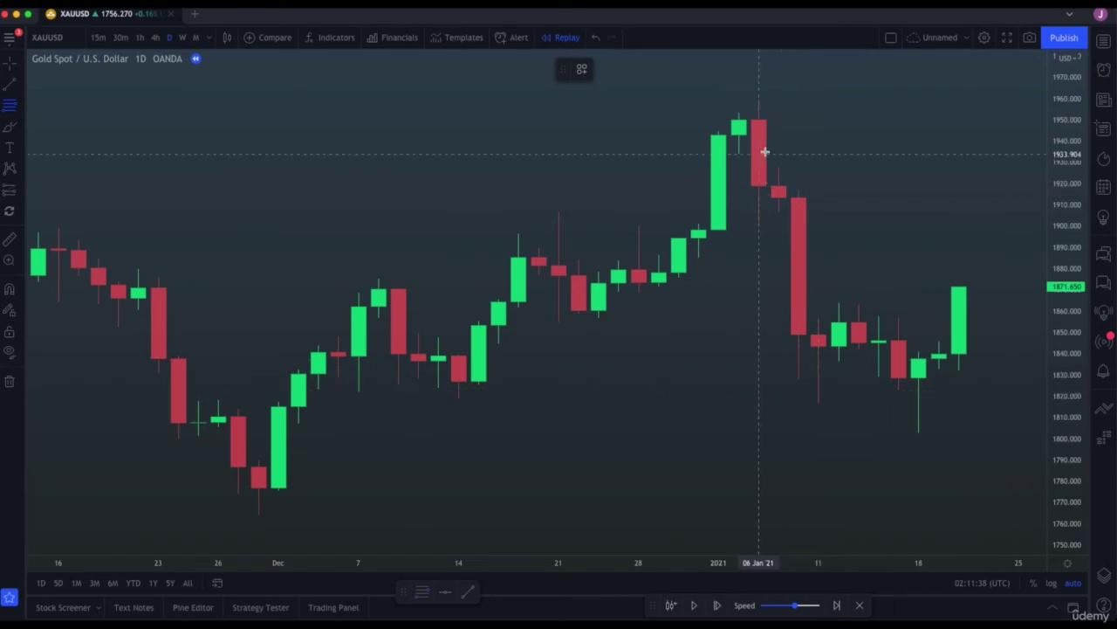
{"action": "left_click", "coordinate": [749, 99]}
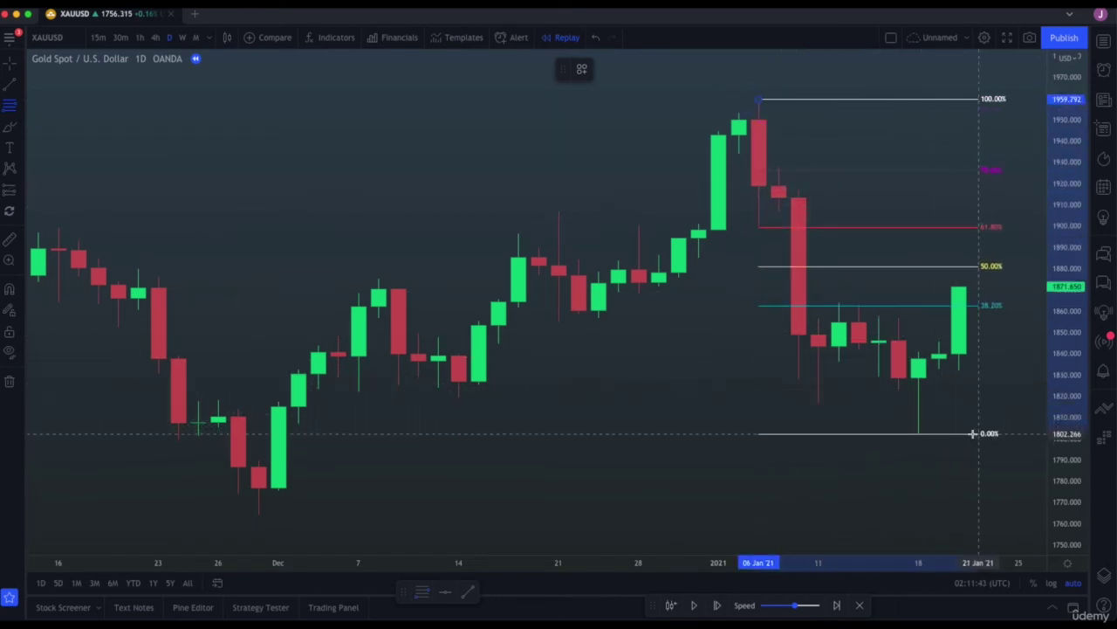
{"action": "left_click", "coordinate": [990, 432]}
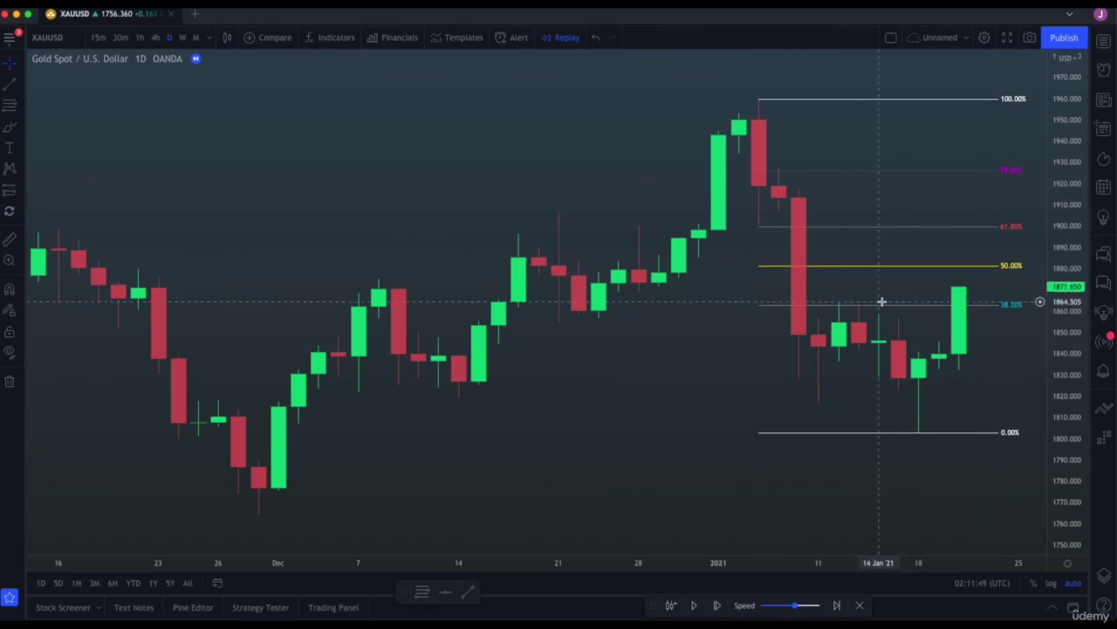
- Advance the replay candle by candle to 4 February 2021, pointing a short sketched arrow at the 50% level along the way
{"action": "left_click", "coordinate": [718, 605]}
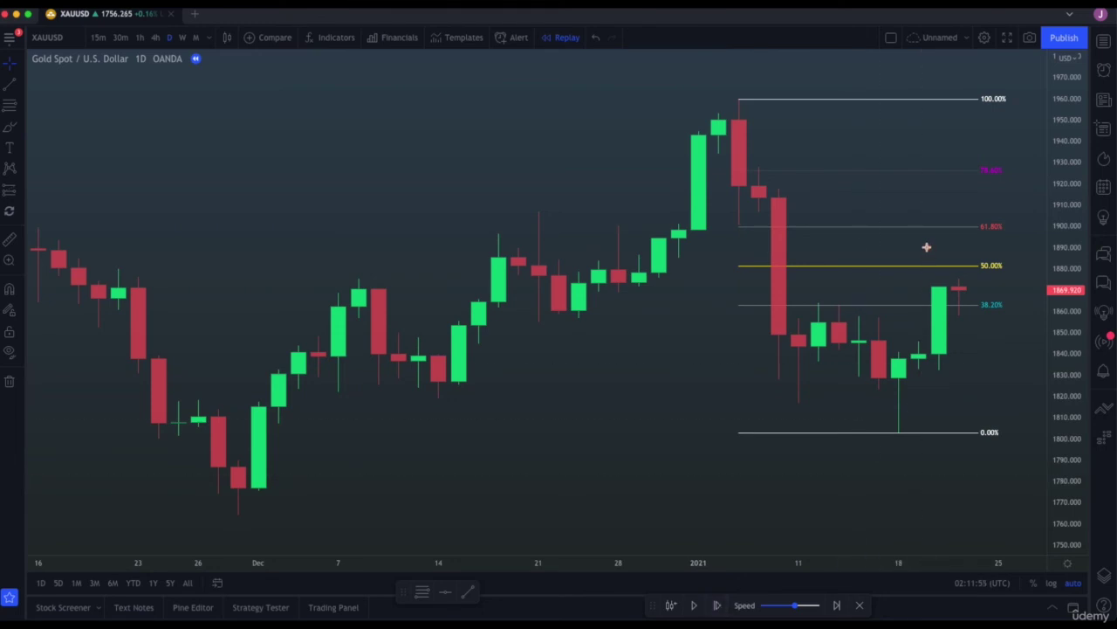
{"action": "left_click_drag", "start_coordinate": [927, 247], "coordinate": [946, 272]}
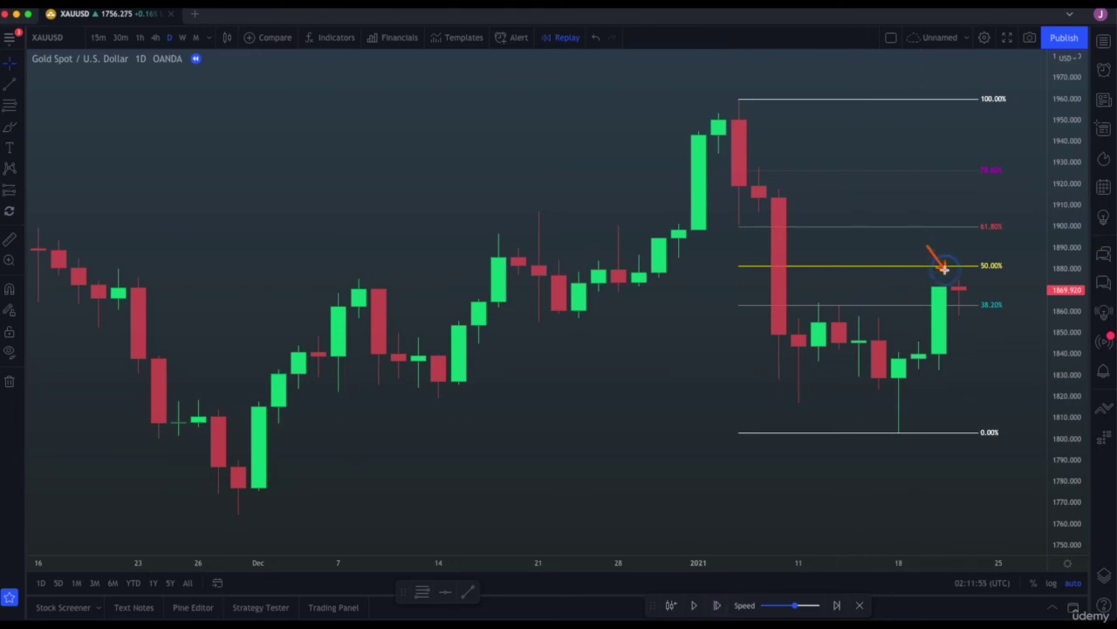
{"action": "left_click", "coordinate": [718, 605]}
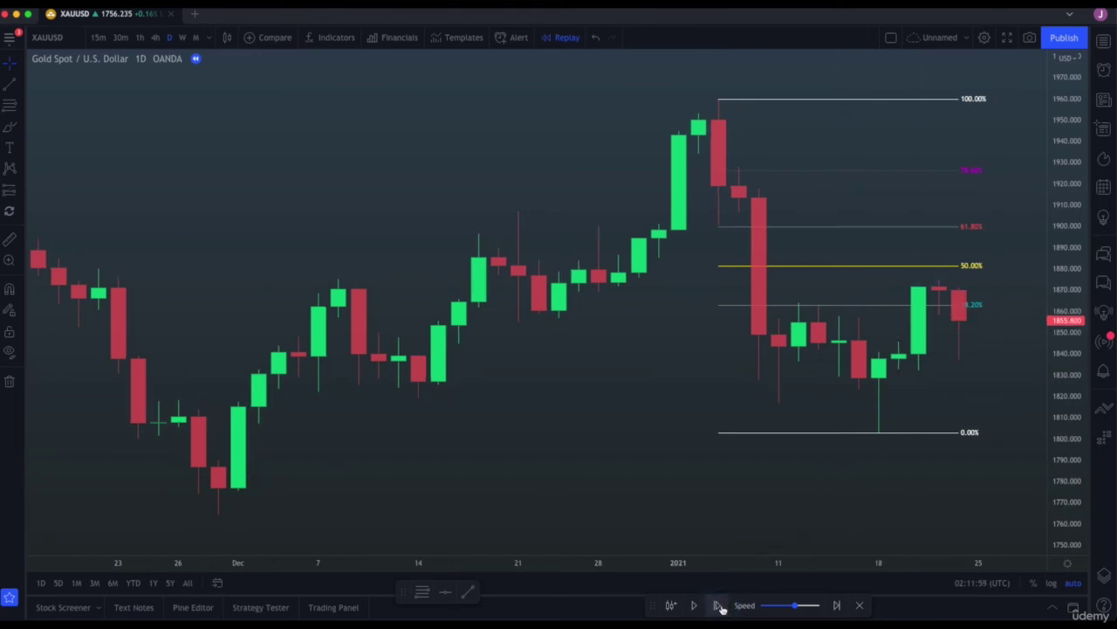
{"action": "left_click", "coordinate": [717, 605]}
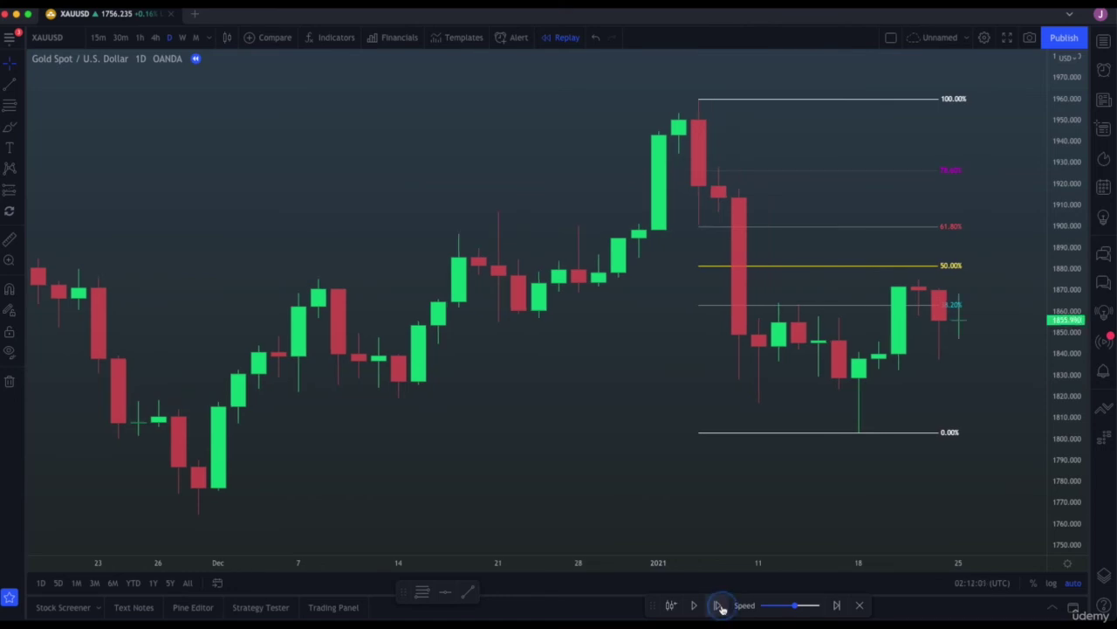
{"action": "left_click", "coordinate": [718, 605]}
{"action": "left_click", "coordinate": [718, 605]}
{"action": "left_click", "coordinate": [717, 605]}
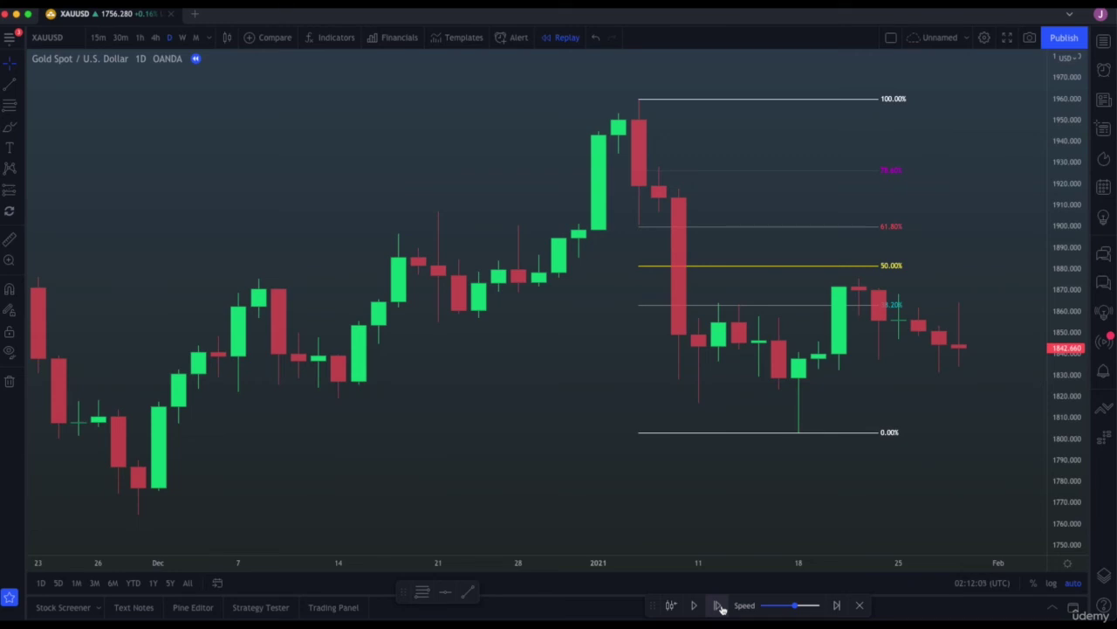
{"action": "left_click", "coordinate": [717, 605]}
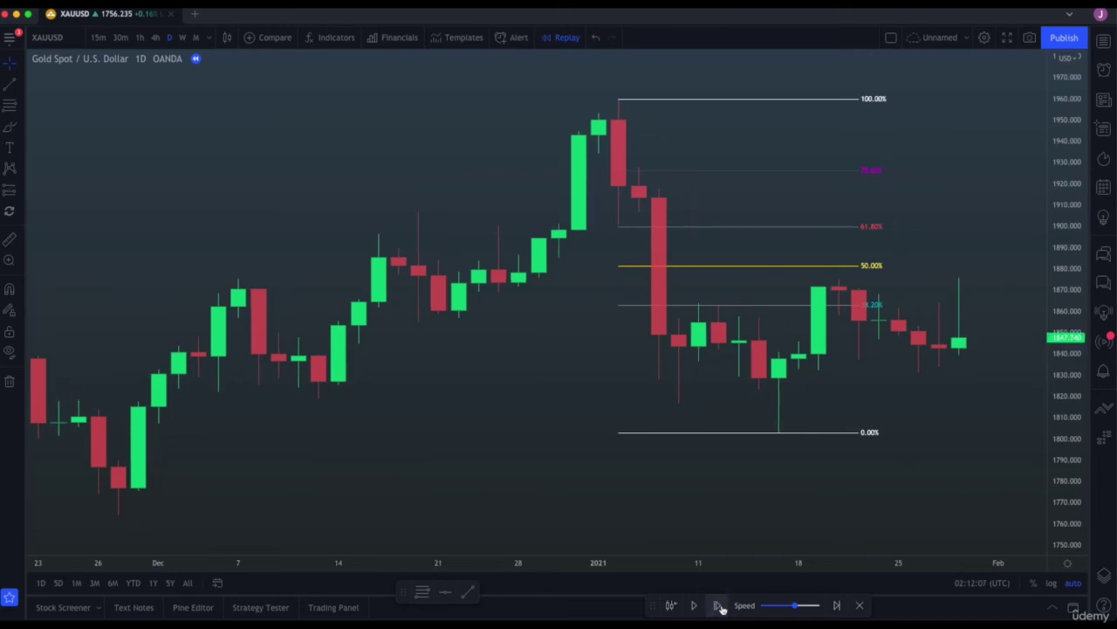
{"action": "left_click", "coordinate": [717, 605]}
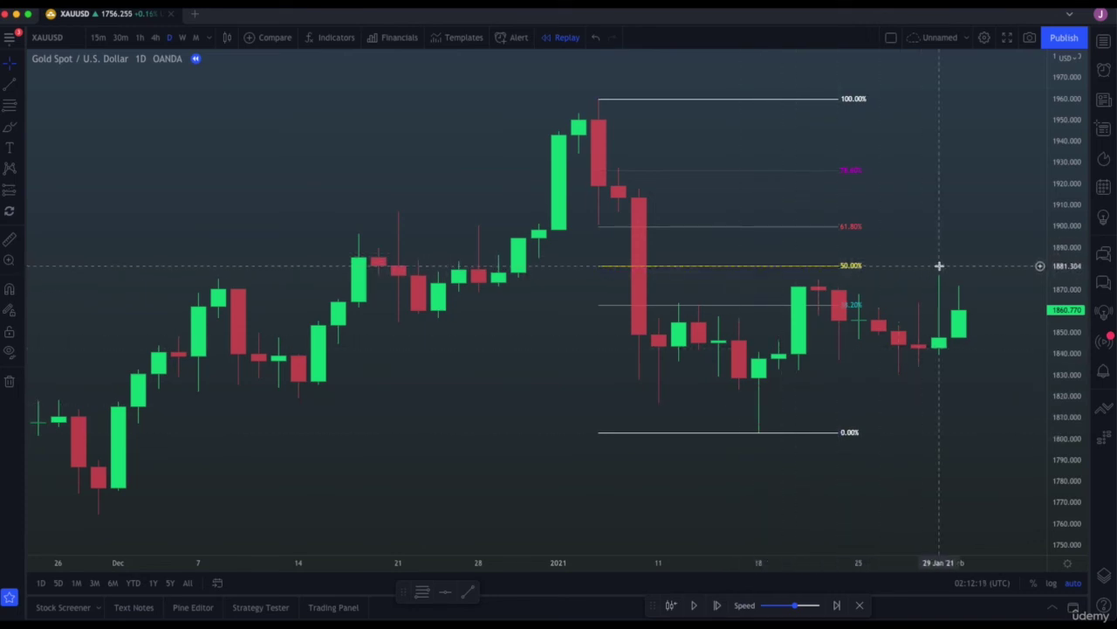
{"action": "left_click", "coordinate": [717, 605]}
{"action": "left_click", "coordinate": [717, 605]}
{"action": "left_click", "coordinate": [717, 605]}
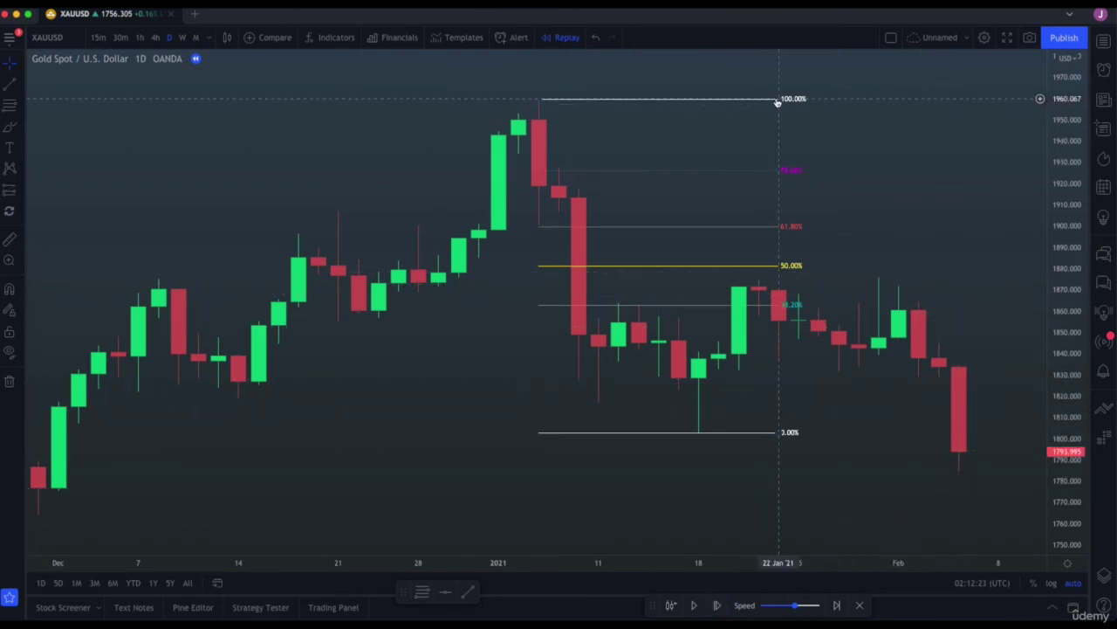
- Extend the Fibonacci levels to 8 February 2021, past the latest candle, keeping the 0% level at the January low
{"action": "left_click_drag", "start_coordinate": [779, 427], "coordinate": [1001, 436]}
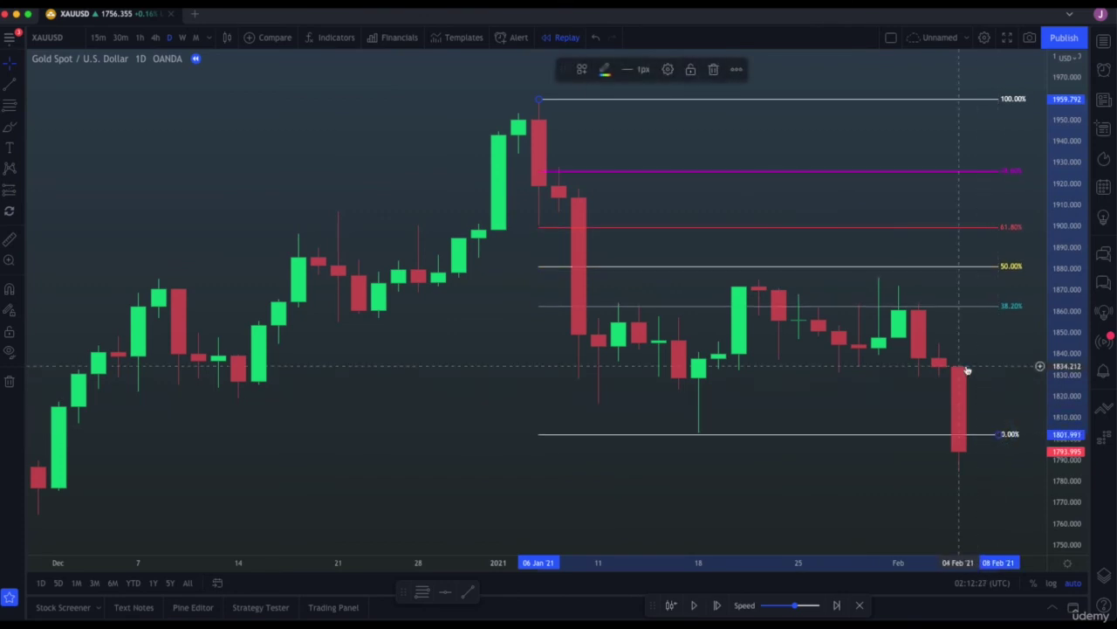
{"action": "left_click_drag", "start_coordinate": [935, 366], "coordinate": [885, 362]}
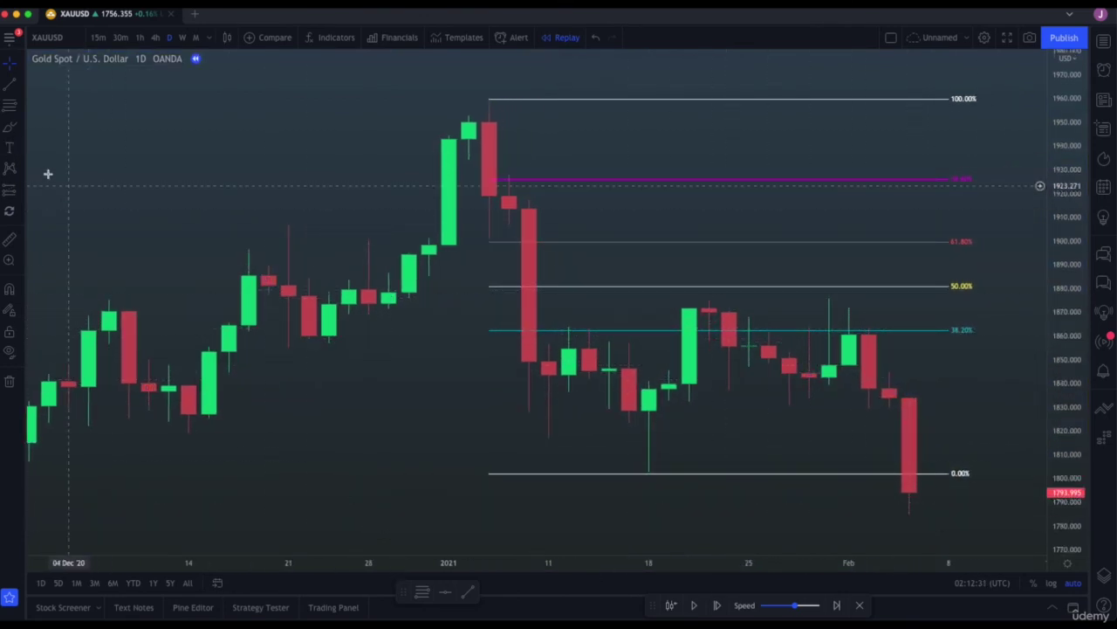
- Draw a rectangle from 11 January to 8 February 2021 and fit its edges between the 50% and 38.2% levels
{"action": "left_click", "coordinate": [22, 109]}
{"action": "left_click", "coordinate": [21, 129]}
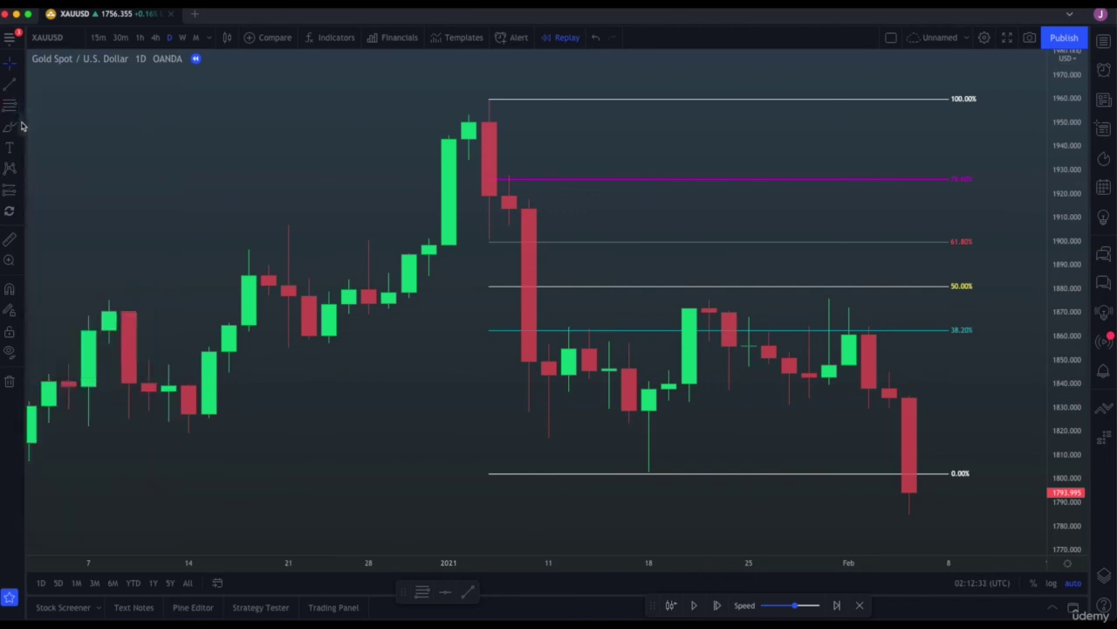
{"action": "left_click", "coordinate": [69, 172]}
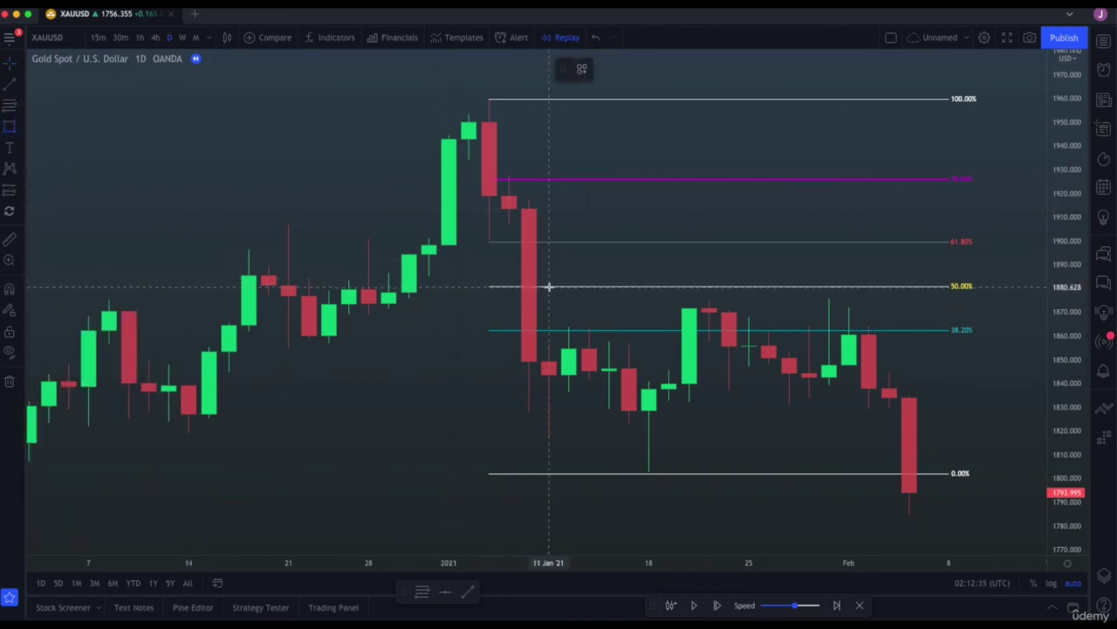
{"action": "left_click", "coordinate": [548, 285]}
{"action": "left_click", "coordinate": [849, 324]}
{"action": "left_click_drag", "start_coordinate": [849, 324], "coordinate": [949, 329]}
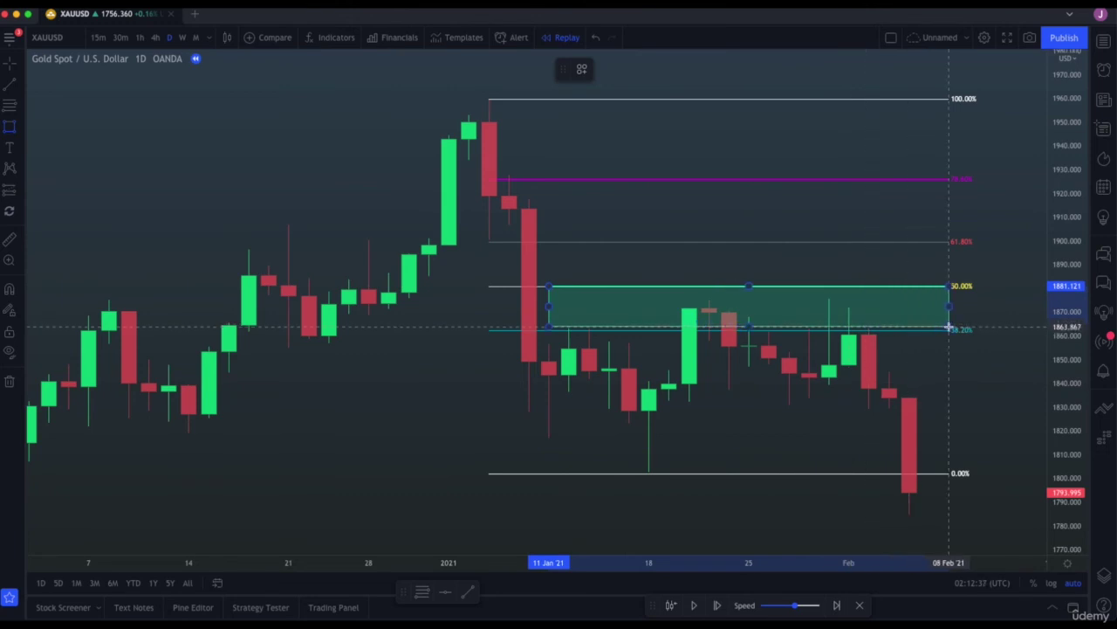
{"action": "left_click", "coordinate": [984, 307]}
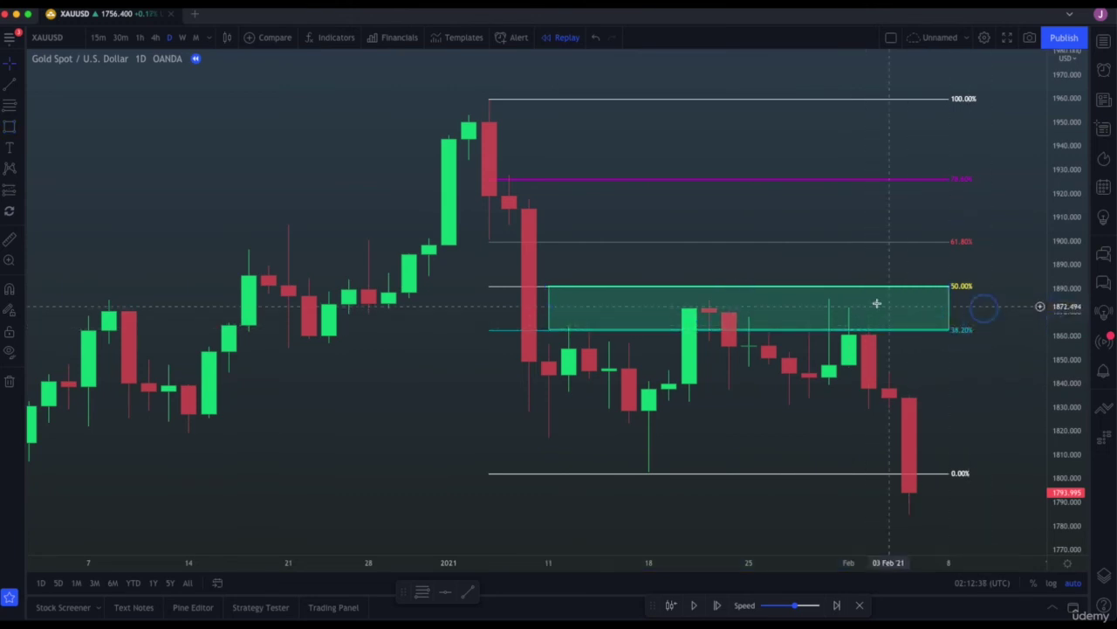
{"action": "left_click", "coordinate": [749, 286]}
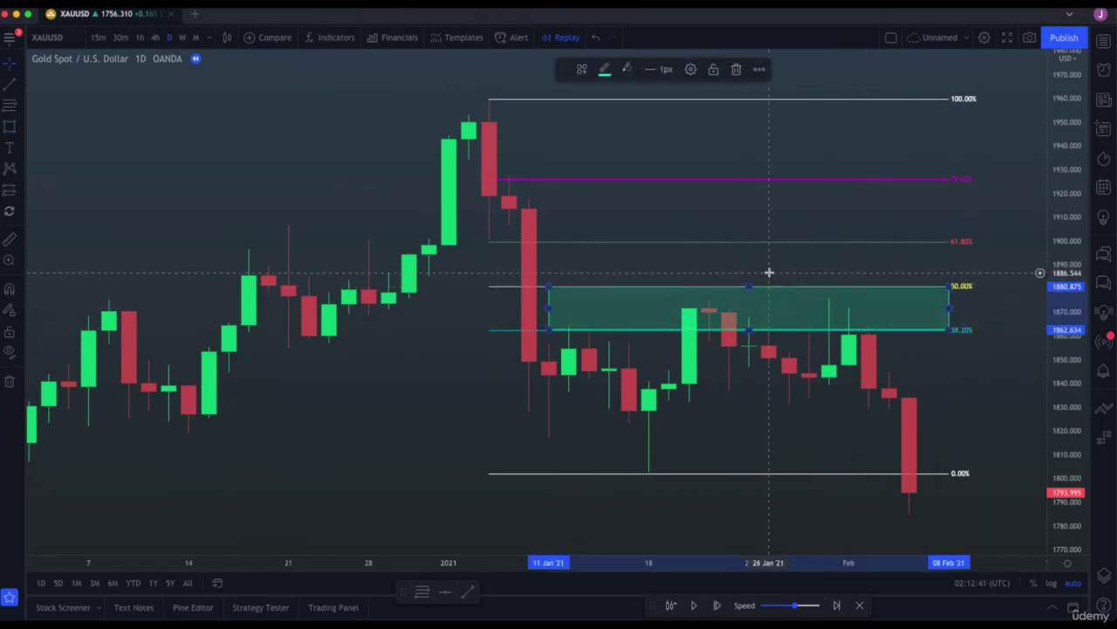
{"action": "left_click", "coordinate": [772, 273]}
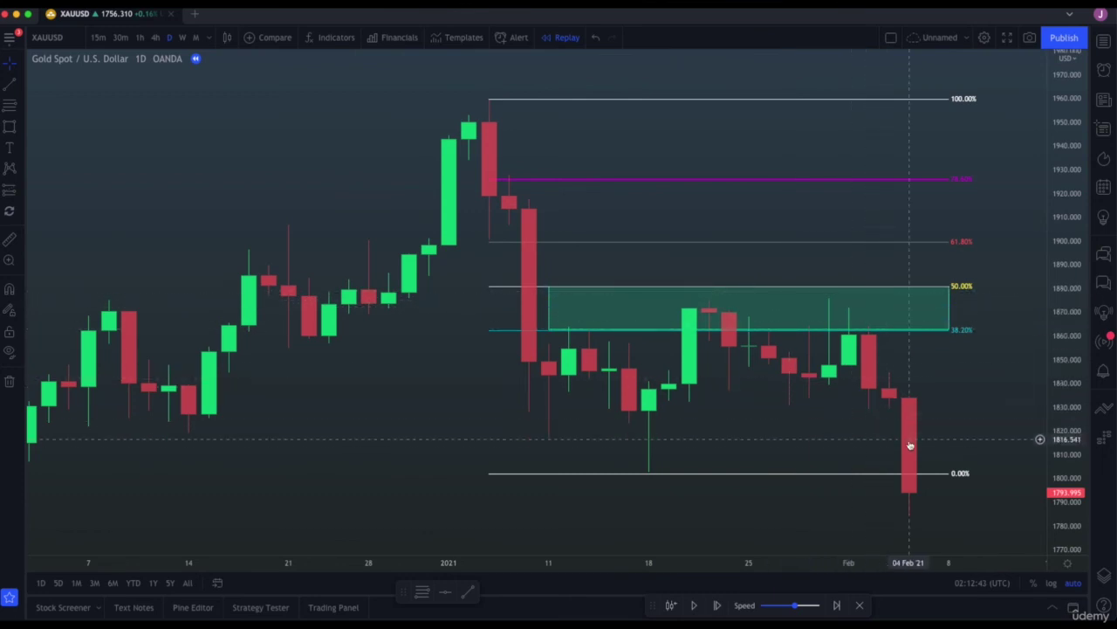
- Sketch short lines at the 38.2% and 50% levels beside the start of the Fibonacci retracement
{"action": "scroll", "coordinate": [917, 406], "scroll_direction": "right", "scroll_amount": 2}
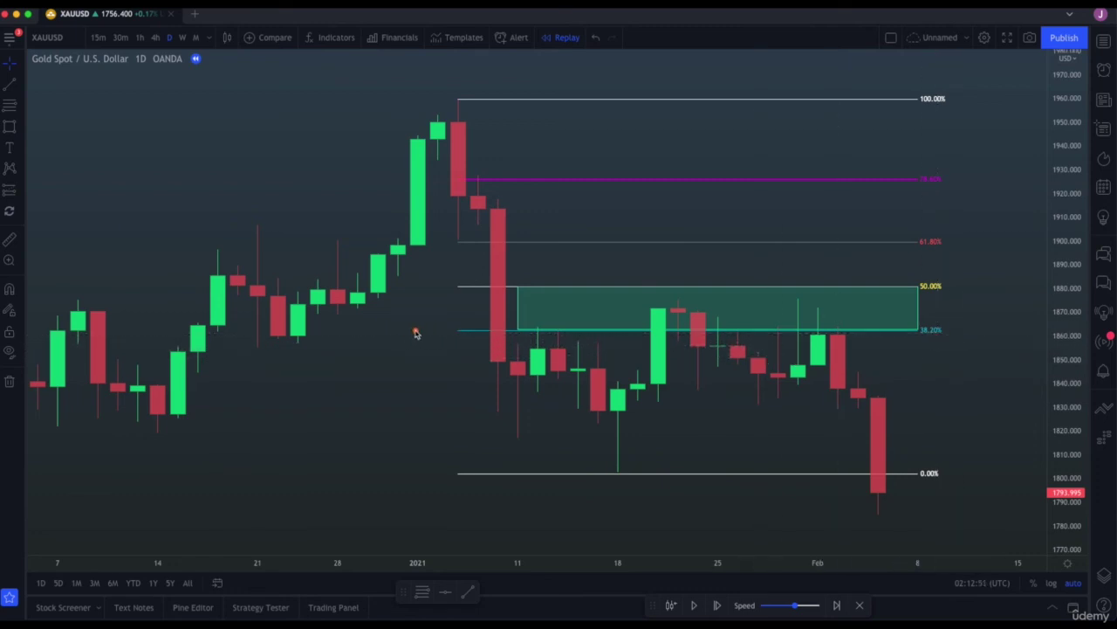
{"action": "left_click_drag", "start_coordinate": [416, 332], "coordinate": [454, 329]}
{"action": "left_click_drag", "start_coordinate": [414, 286], "coordinate": [439, 286]}
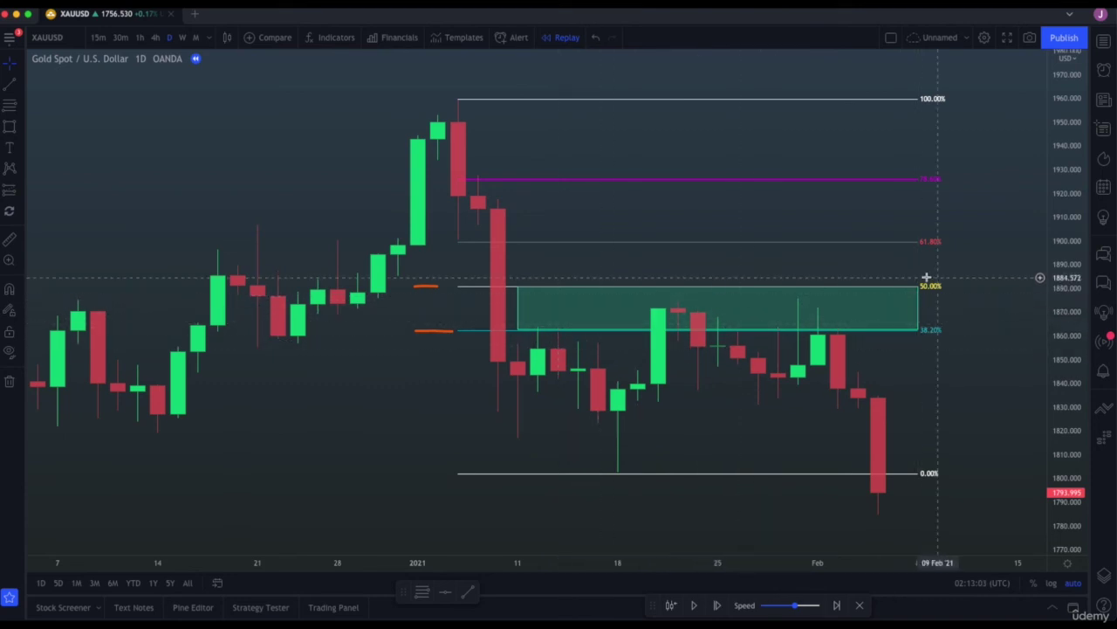
{"action": "left_click", "coordinate": [858, 291]}
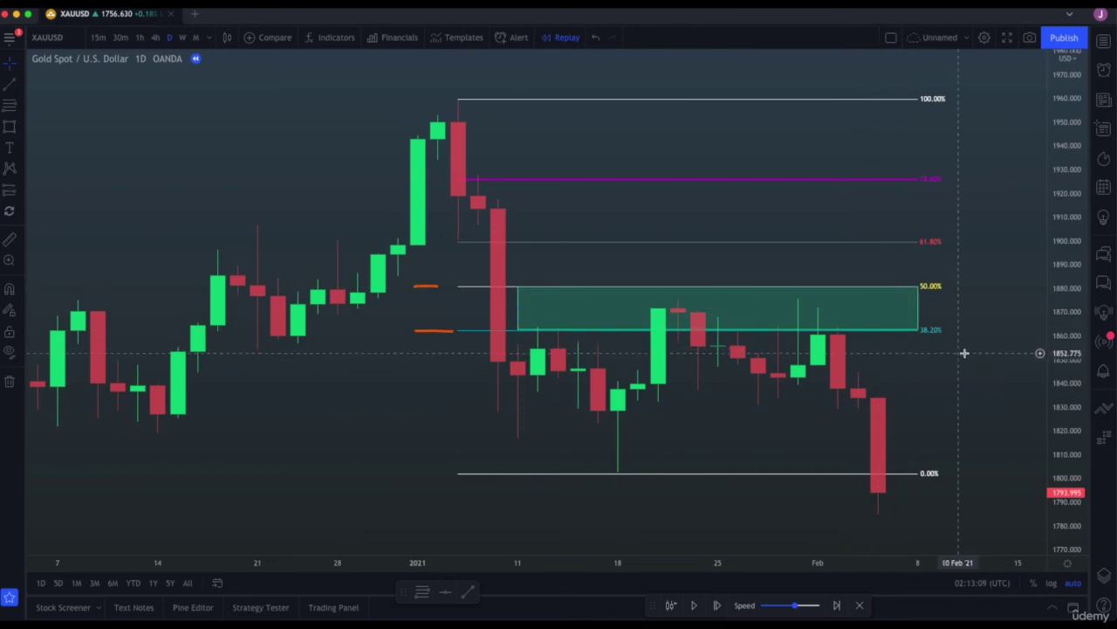
- Advance the replay three candles to 9 February 2021 and delete the Fibonacci retracement, leaving the rectangle zone
{"action": "left_click", "coordinate": [995, 362]}
{"action": "left_click_drag", "start_coordinate": [996, 362], "coordinate": [948, 295]}
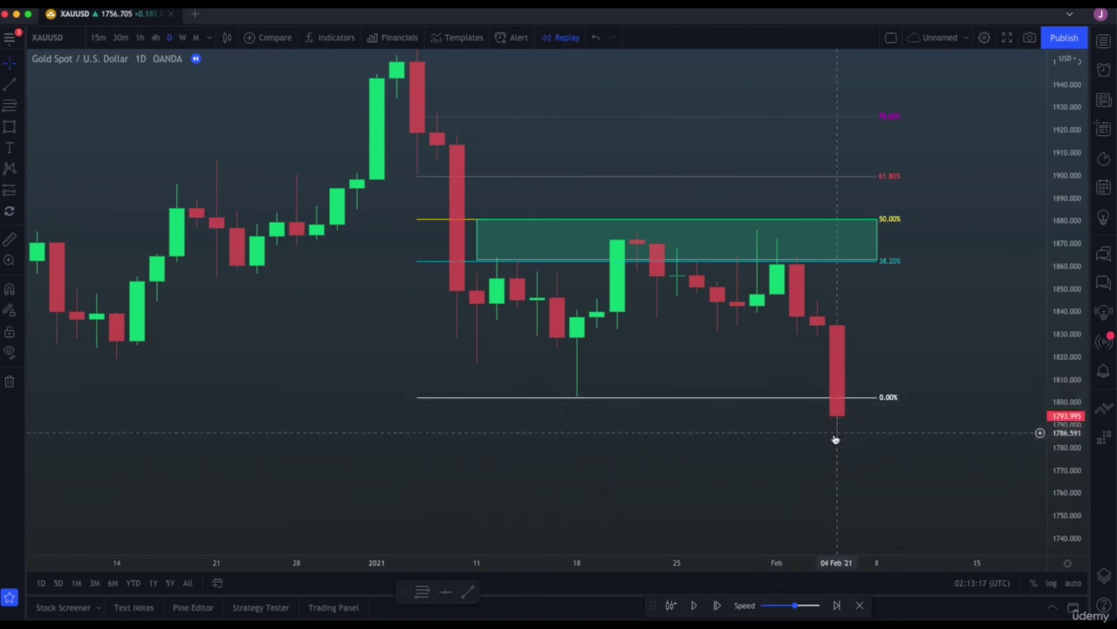
{"action": "left_click", "coordinate": [718, 606]}
{"action": "left_click", "coordinate": [718, 606]}
{"action": "left_click", "coordinate": [717, 606]}
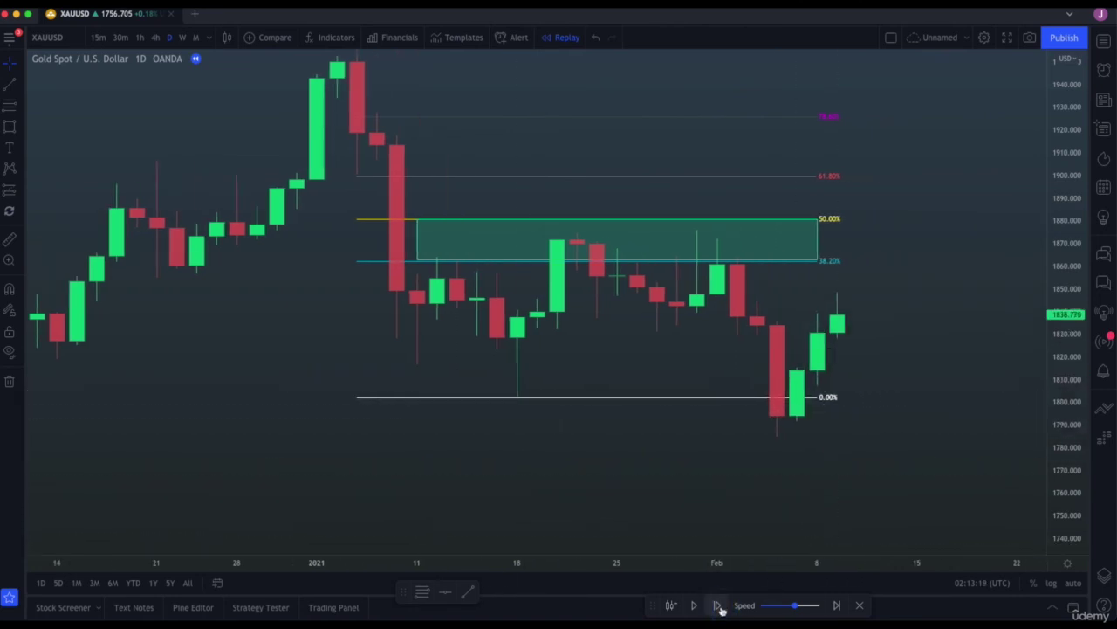
{"action": "left_click", "coordinate": [698, 398]}
{"action": "key", "text": "Delete"}
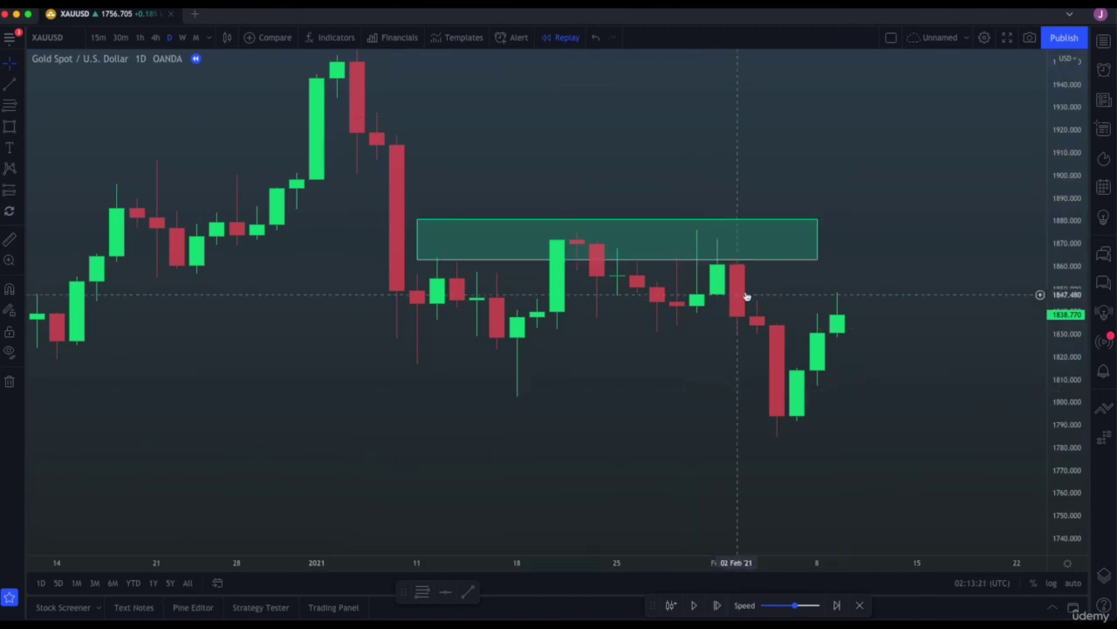
- Delete the rectangle zone, sketch "LL" beneath the 4 February 2021 low, and clear that mark
{"action": "left_click", "coordinate": [788, 256]}
{"action": "key", "text": "Delete"}
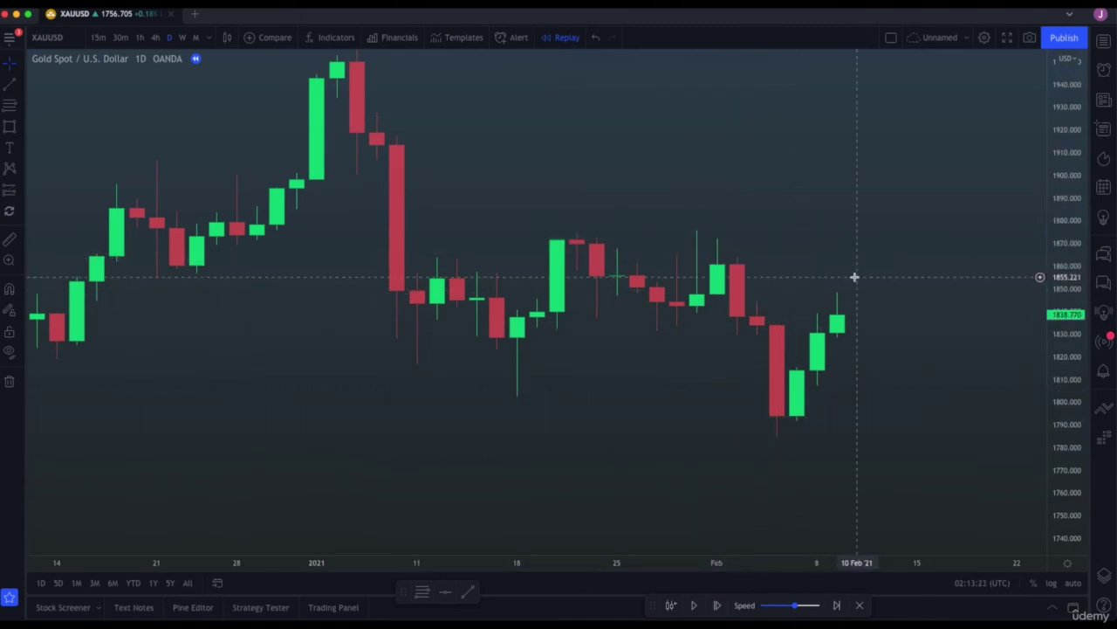
{"action": "mouse_move", "coordinate": [773, 446]}
{"action": "left_mouse_down"}
{"action": "mouse_move", "coordinate": [789, 458]}
{"action": "mouse_move", "coordinate": [815, 452]}
{"action": "left_mouse_up"}
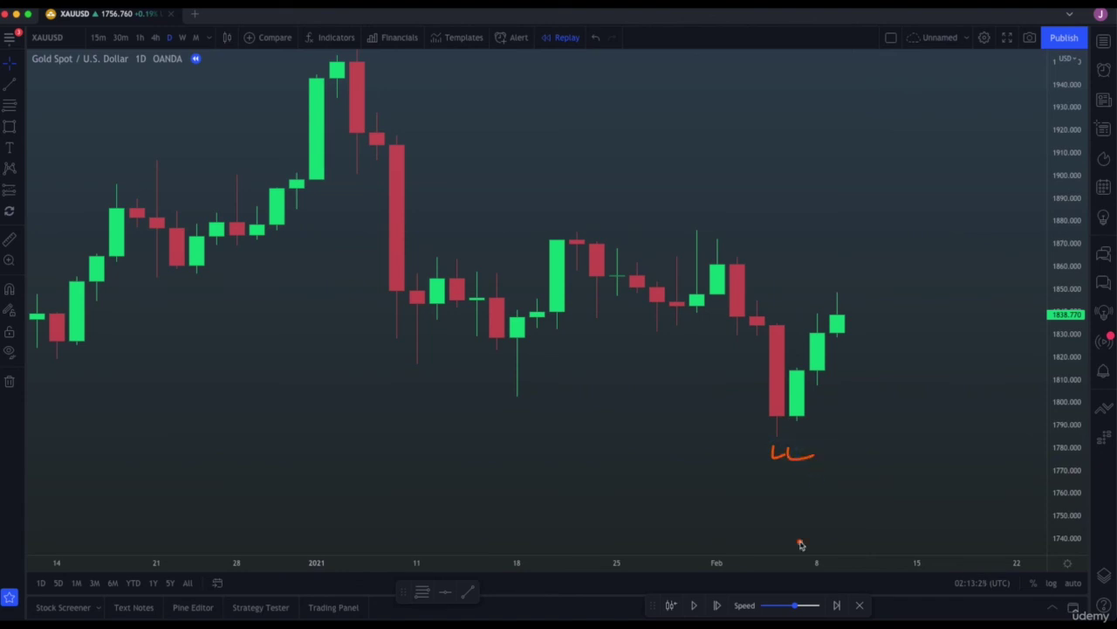
{"action": "key", "text": "Delete"}
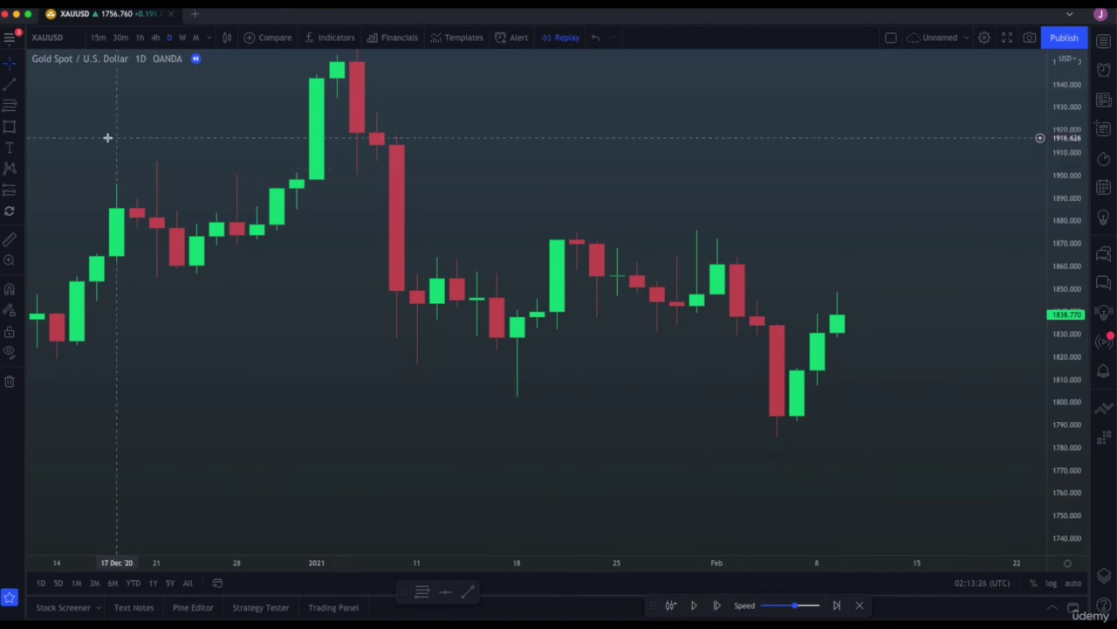
- Draw a Fibonacci retracement from the 29 January 2021 high to the 4 February low's price, extending its levels past the latest candle
{"action": "left_click", "coordinate": [9, 104]}
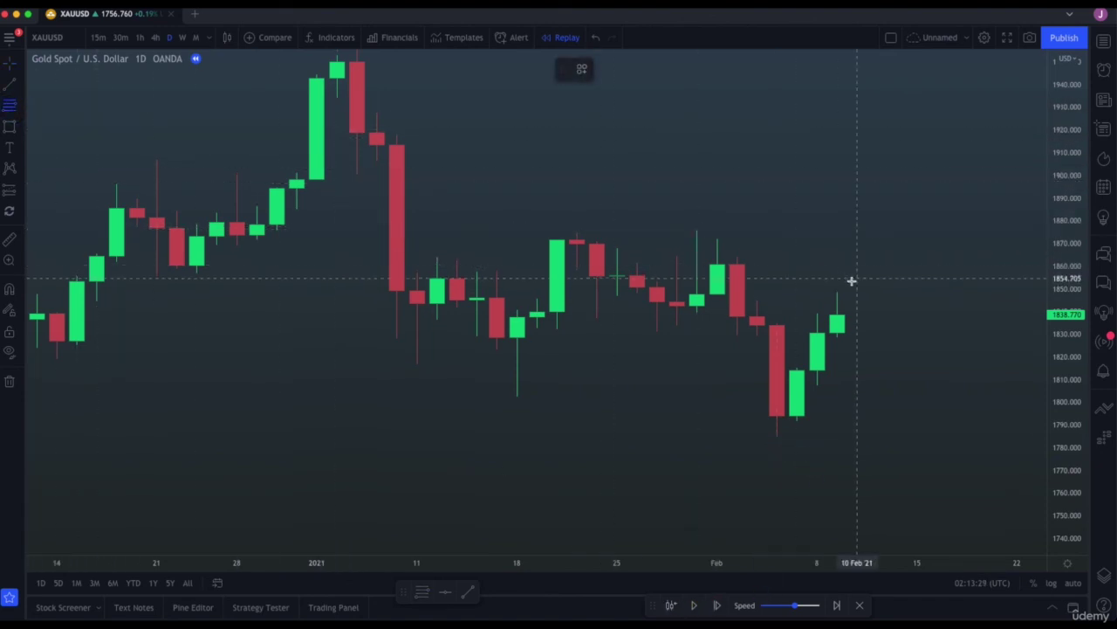
{"action": "left_click", "coordinate": [697, 229]}
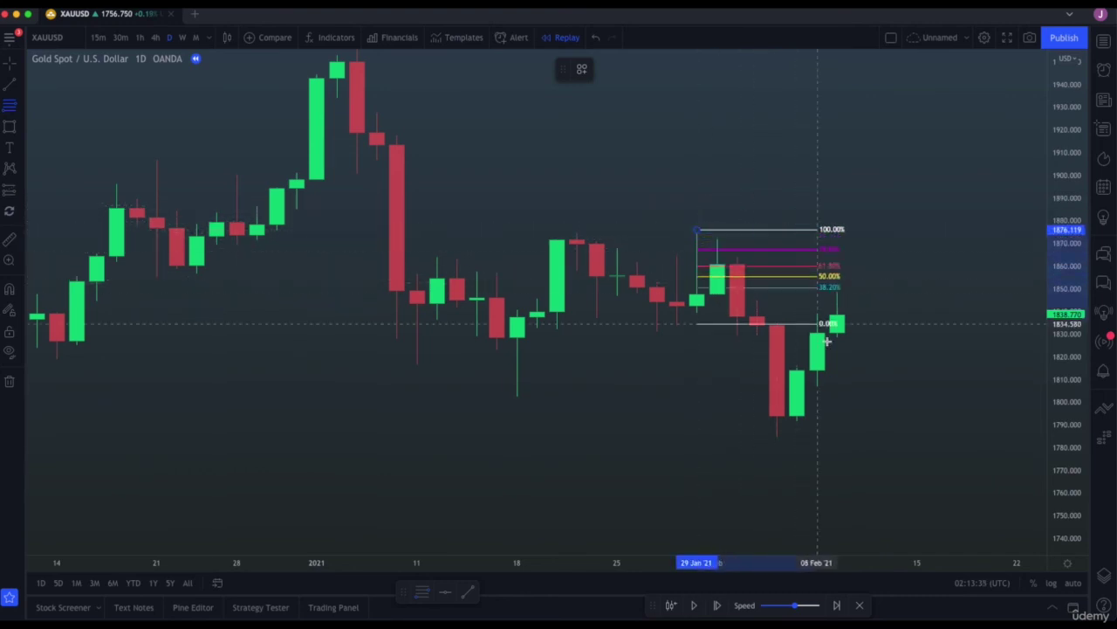
{"action": "left_click", "coordinate": [961, 434]}
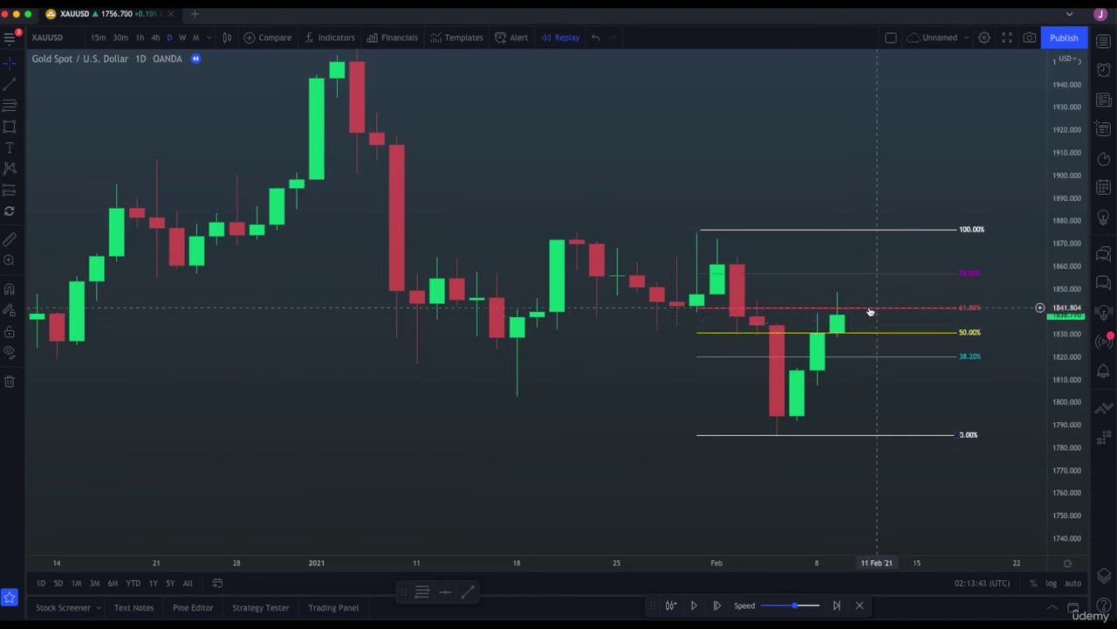
- Advance the replay two candles to 11 February 2021, sketch an arrow to the 10 February high and circle the 78.60% label
{"action": "left_click", "coordinate": [716, 605]}
{"action": "left_click", "coordinate": [716, 605]}
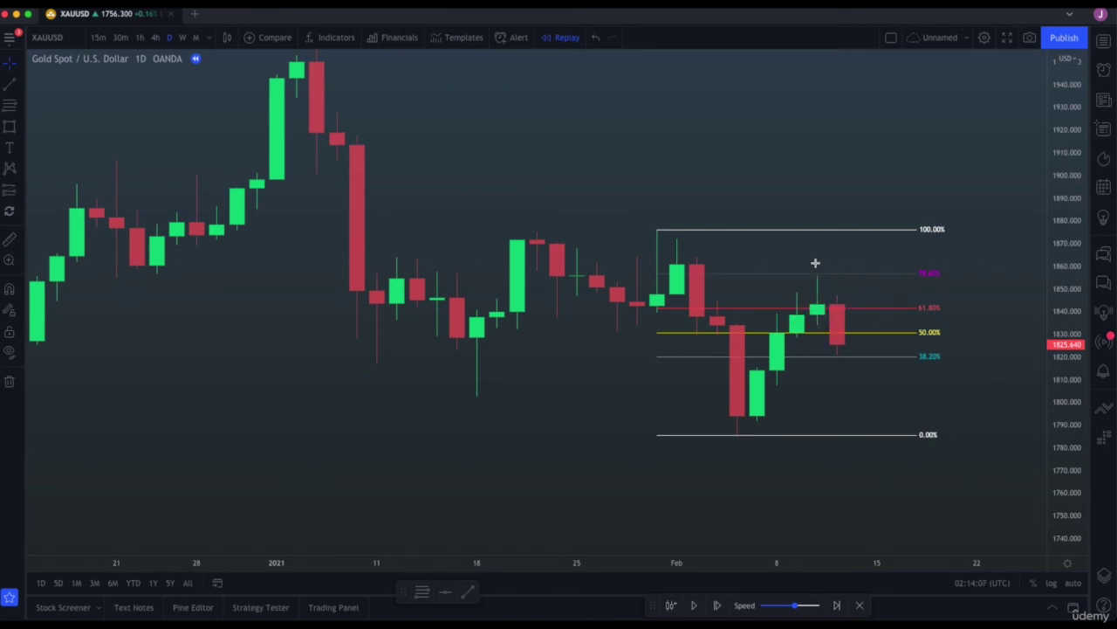
{"action": "left_click_drag", "start_coordinate": [777, 244], "coordinate": [808, 277]}
{"action": "left_click_drag", "start_coordinate": [948, 267], "coordinate": [917, 278]}
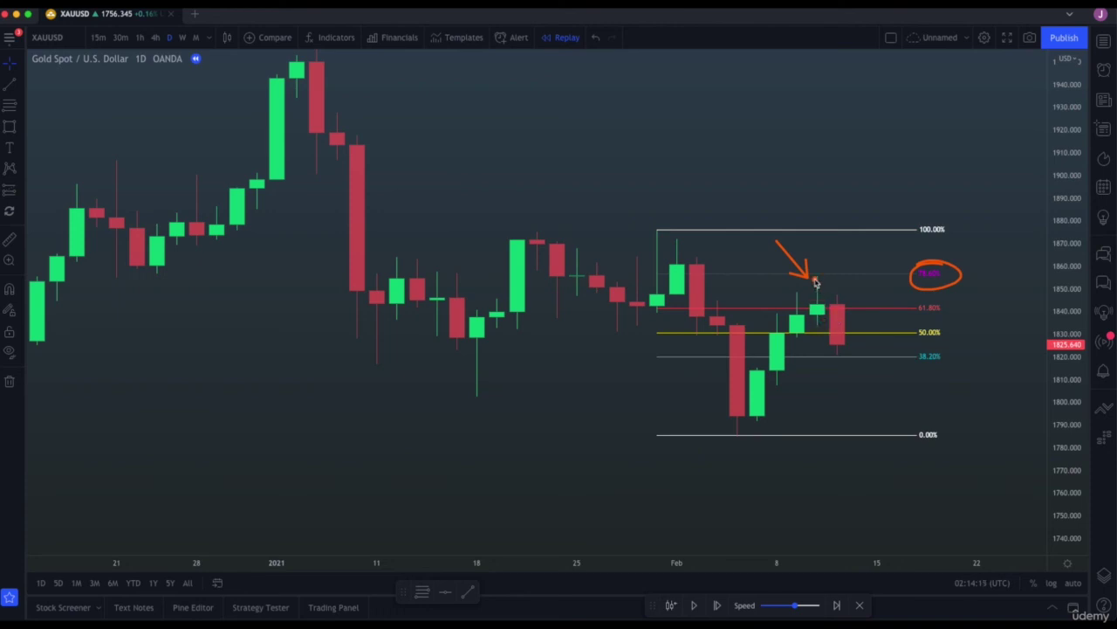
- Advance the replay seven candles to 22 February 2021
{"action": "left_click", "coordinate": [716, 605]}
{"action": "left_click", "coordinate": [717, 605]}
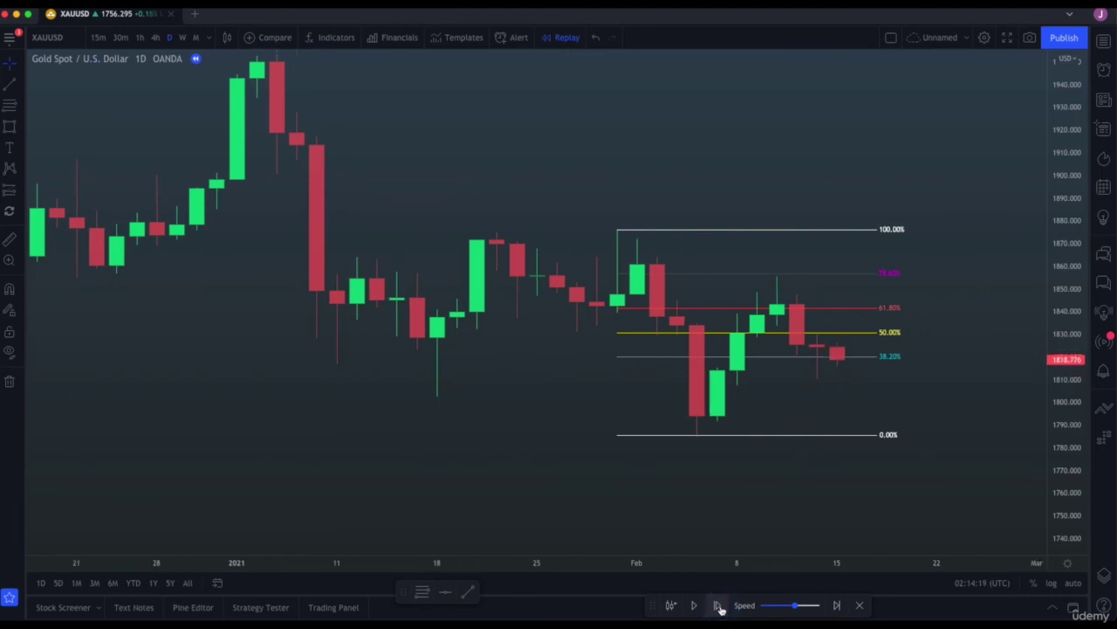
{"action": "left_click", "coordinate": [717, 605]}
{"action": "left_click", "coordinate": [718, 605]}
{"action": "left_click", "coordinate": [717, 605]}
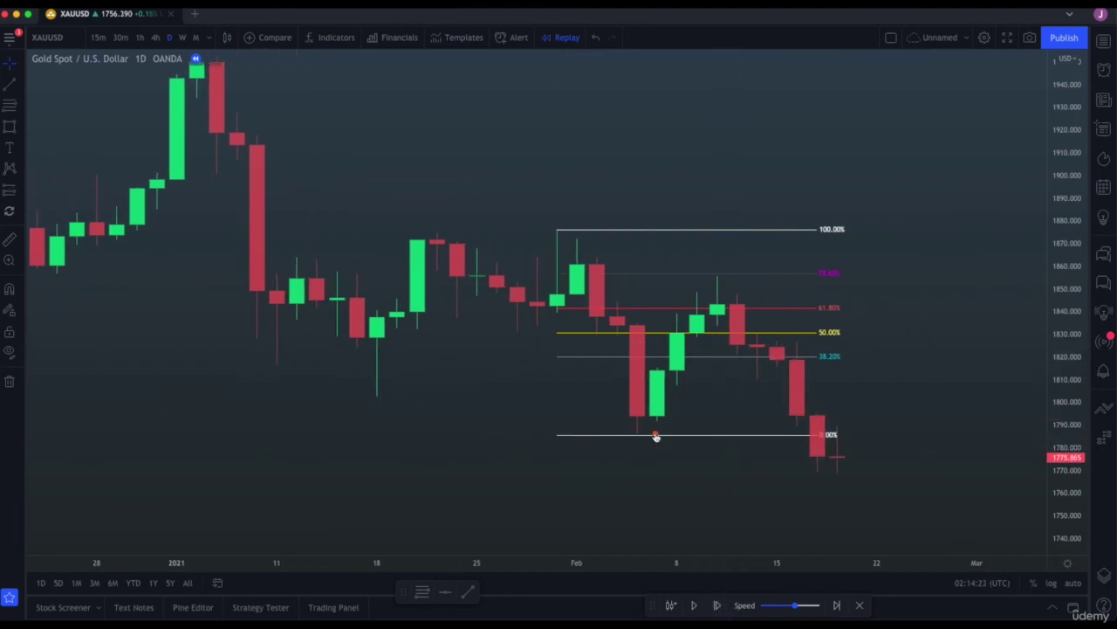
{"action": "left_click", "coordinate": [717, 605]}
{"action": "left_click", "coordinate": [717, 605]}
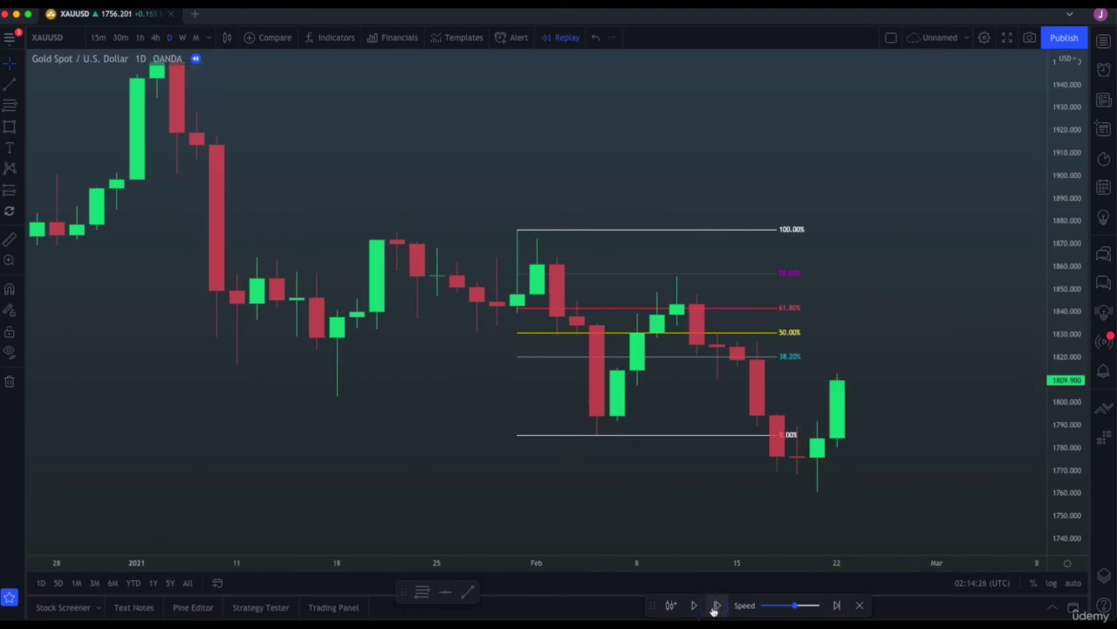
- Delete the Fibonacci retracement and sketch "LL" beneath the 19 February 2021 low
{"action": "left_click", "coordinate": [690, 434]}
{"action": "key", "text": "Delete"}
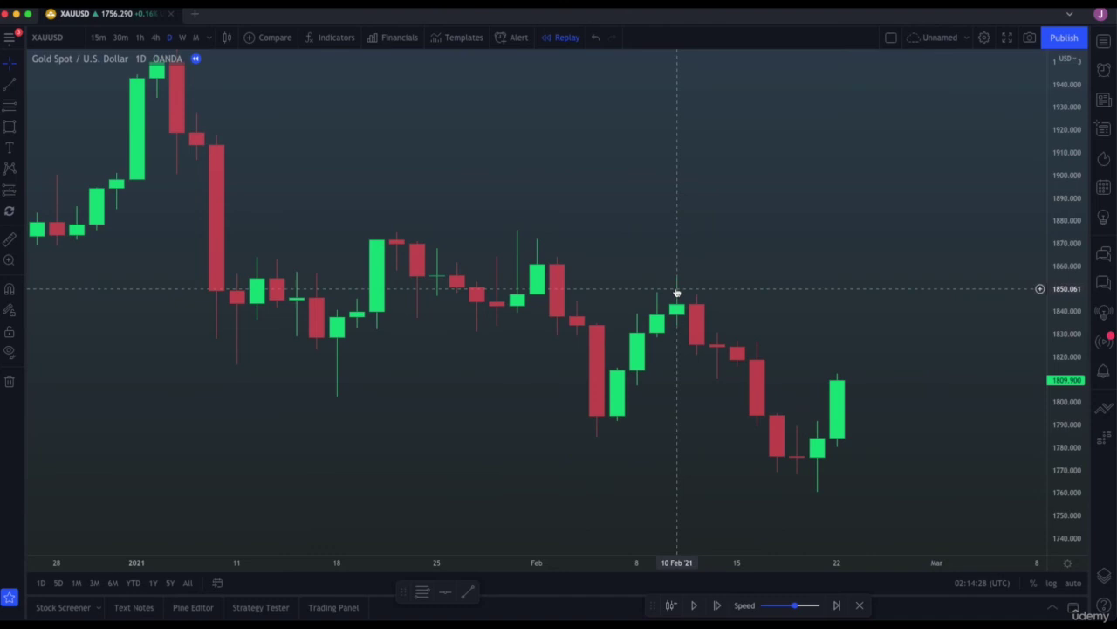
{"action": "left_click", "coordinate": [816, 511]}
{"action": "left_click_drag", "start_coordinate": [821, 500], "coordinate": [840, 505]}
- Draw a Fibonacci retracement from the 10 February 2021 high to the 19 February low's price, extending its levels to 3 March
{"action": "left_click", "coordinate": [20, 105]}
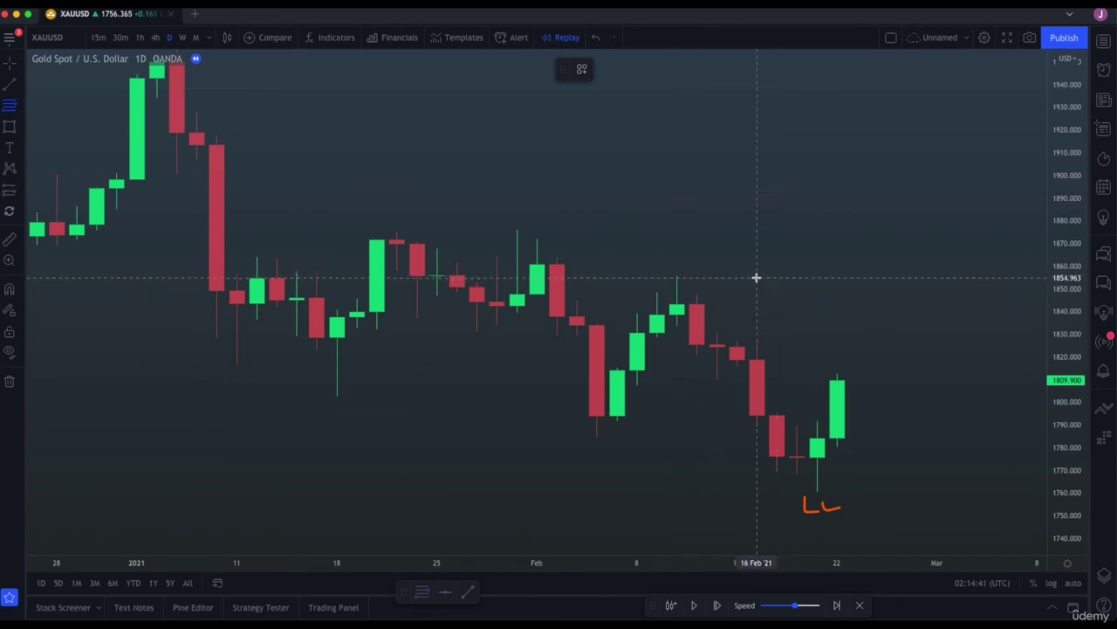
{"action": "left_click", "coordinate": [677, 275]}
{"action": "left_click", "coordinate": [976, 492]}
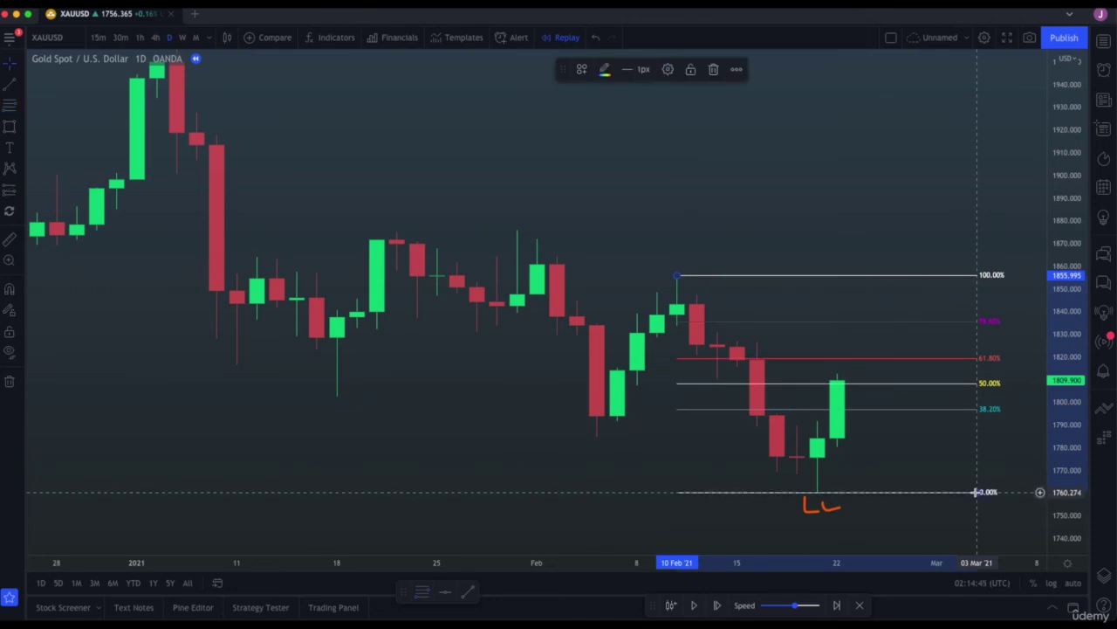
- Advance the replay four candles to 26 February 2021
{"action": "left_click", "coordinate": [717, 605]}
{"action": "left_click", "coordinate": [716, 605]}
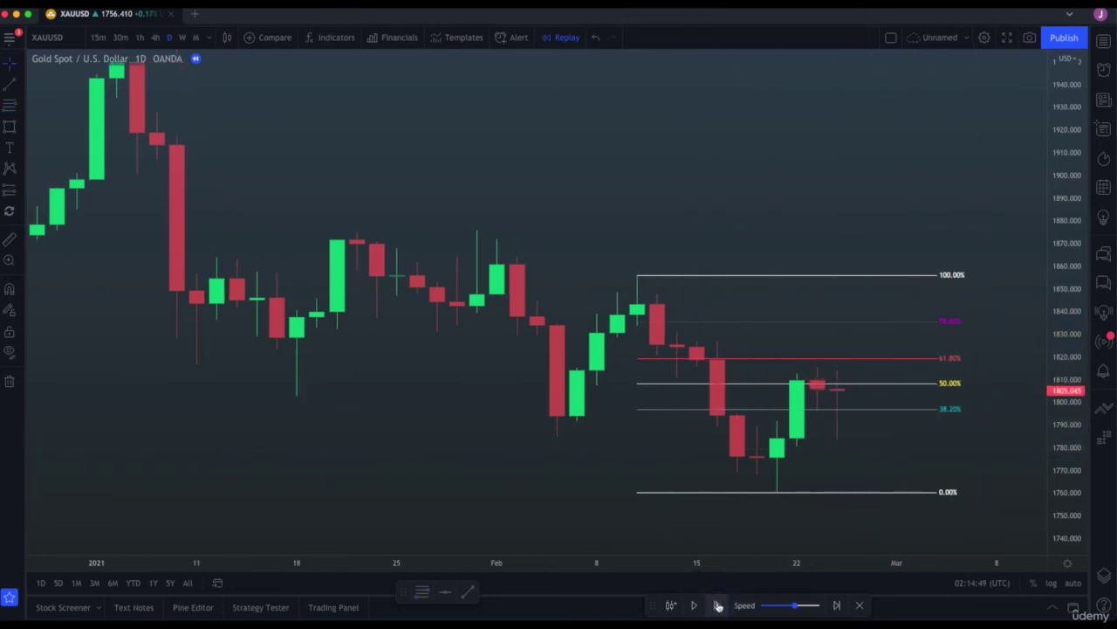
{"action": "left_click", "coordinate": [717, 605]}
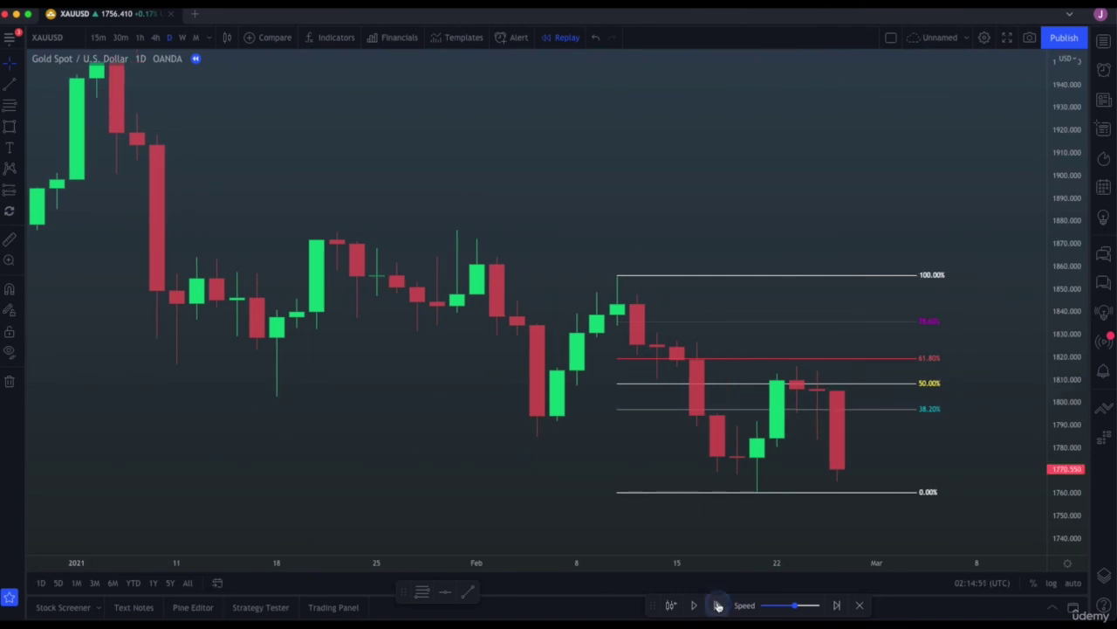
{"action": "left_click", "coordinate": [717, 605]}
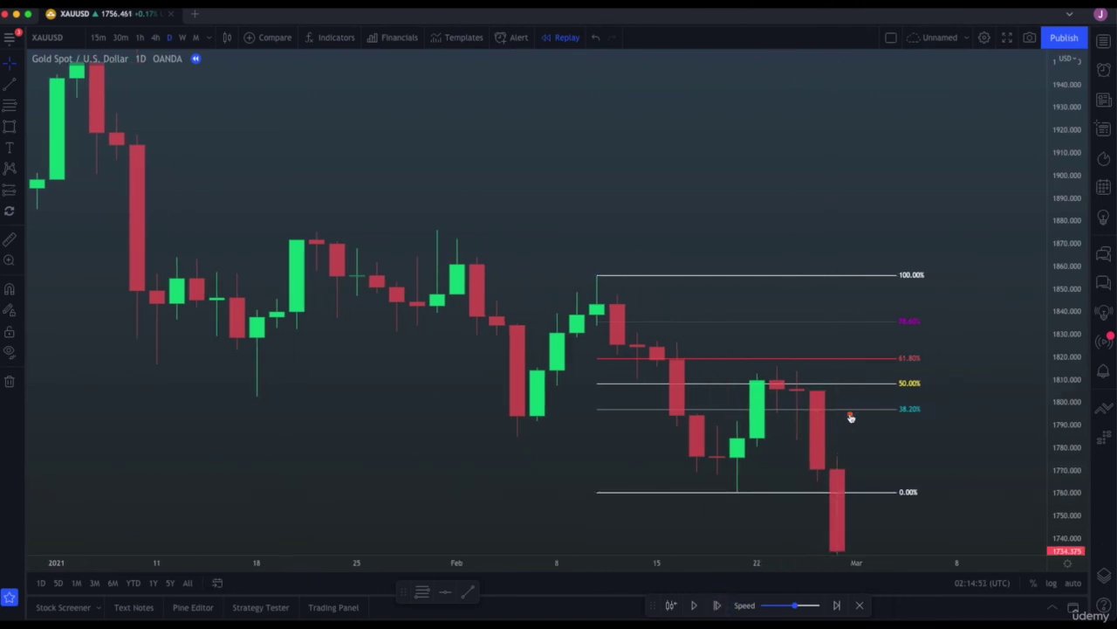
- Circle the 38.20% label and sketch an arrow pointing to the 23 February 2021 high
{"action": "mouse_move", "coordinate": [913, 404]}
{"action": "left_mouse_down"}
{"action": "mouse_move", "coordinate": [925, 416]}
{"action": "mouse_move", "coordinate": [912, 407]}
{"action": "left_mouse_up"}
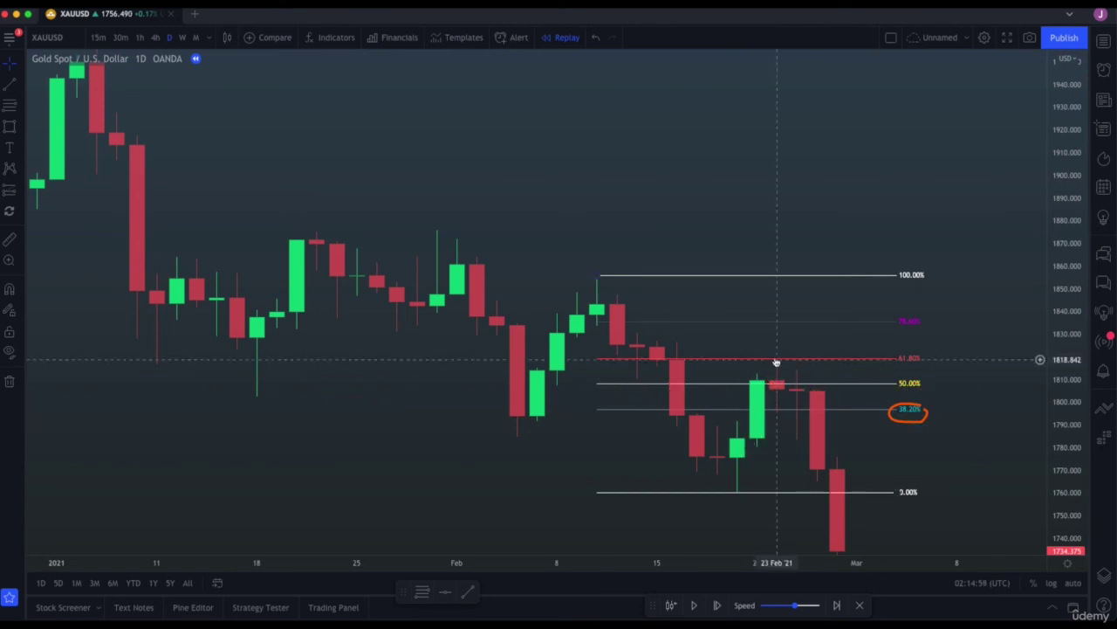
{"action": "left_click_drag", "start_coordinate": [751, 306], "coordinate": [768, 363]}
{"action": "left_click_drag", "start_coordinate": [775, 349], "coordinate": [769, 365]}
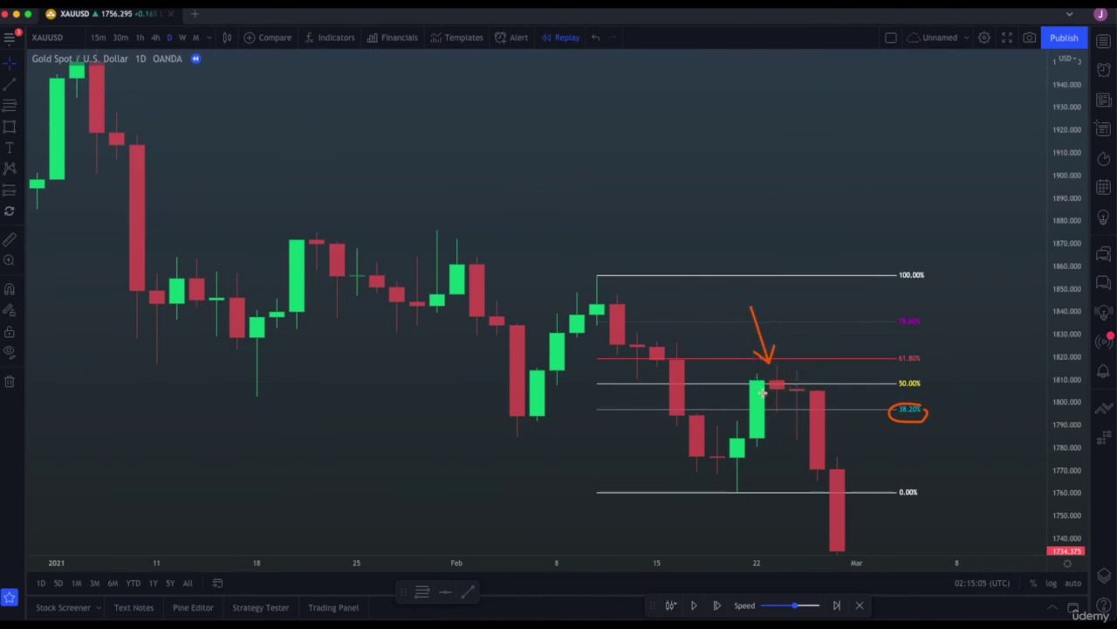
{"action": "left_click", "coordinate": [790, 376]}
{"action": "key", "text": "Escape"}
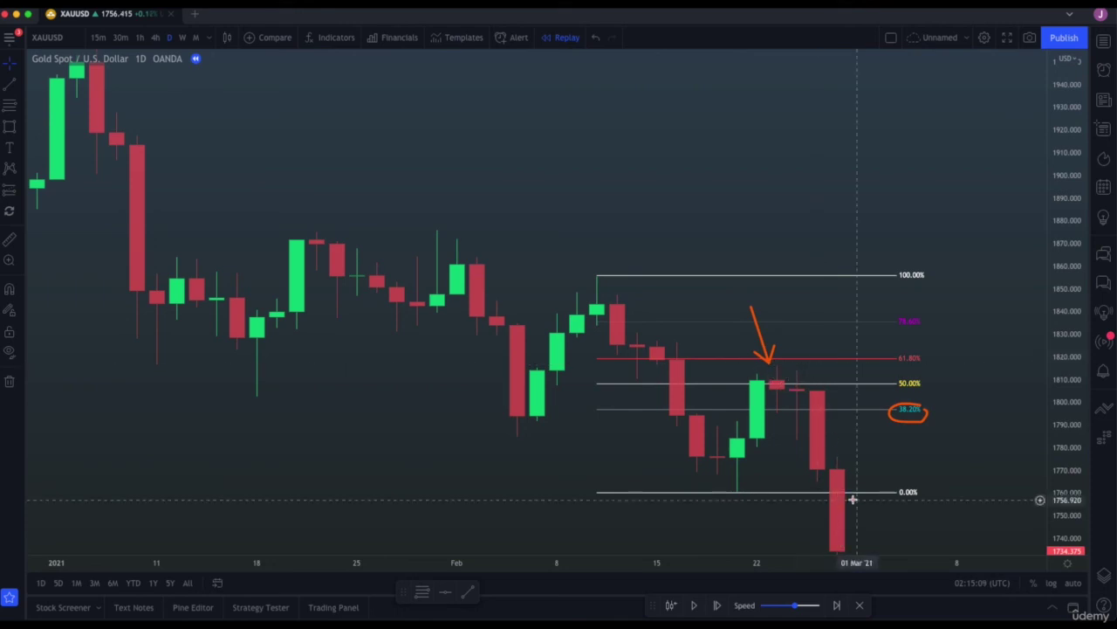